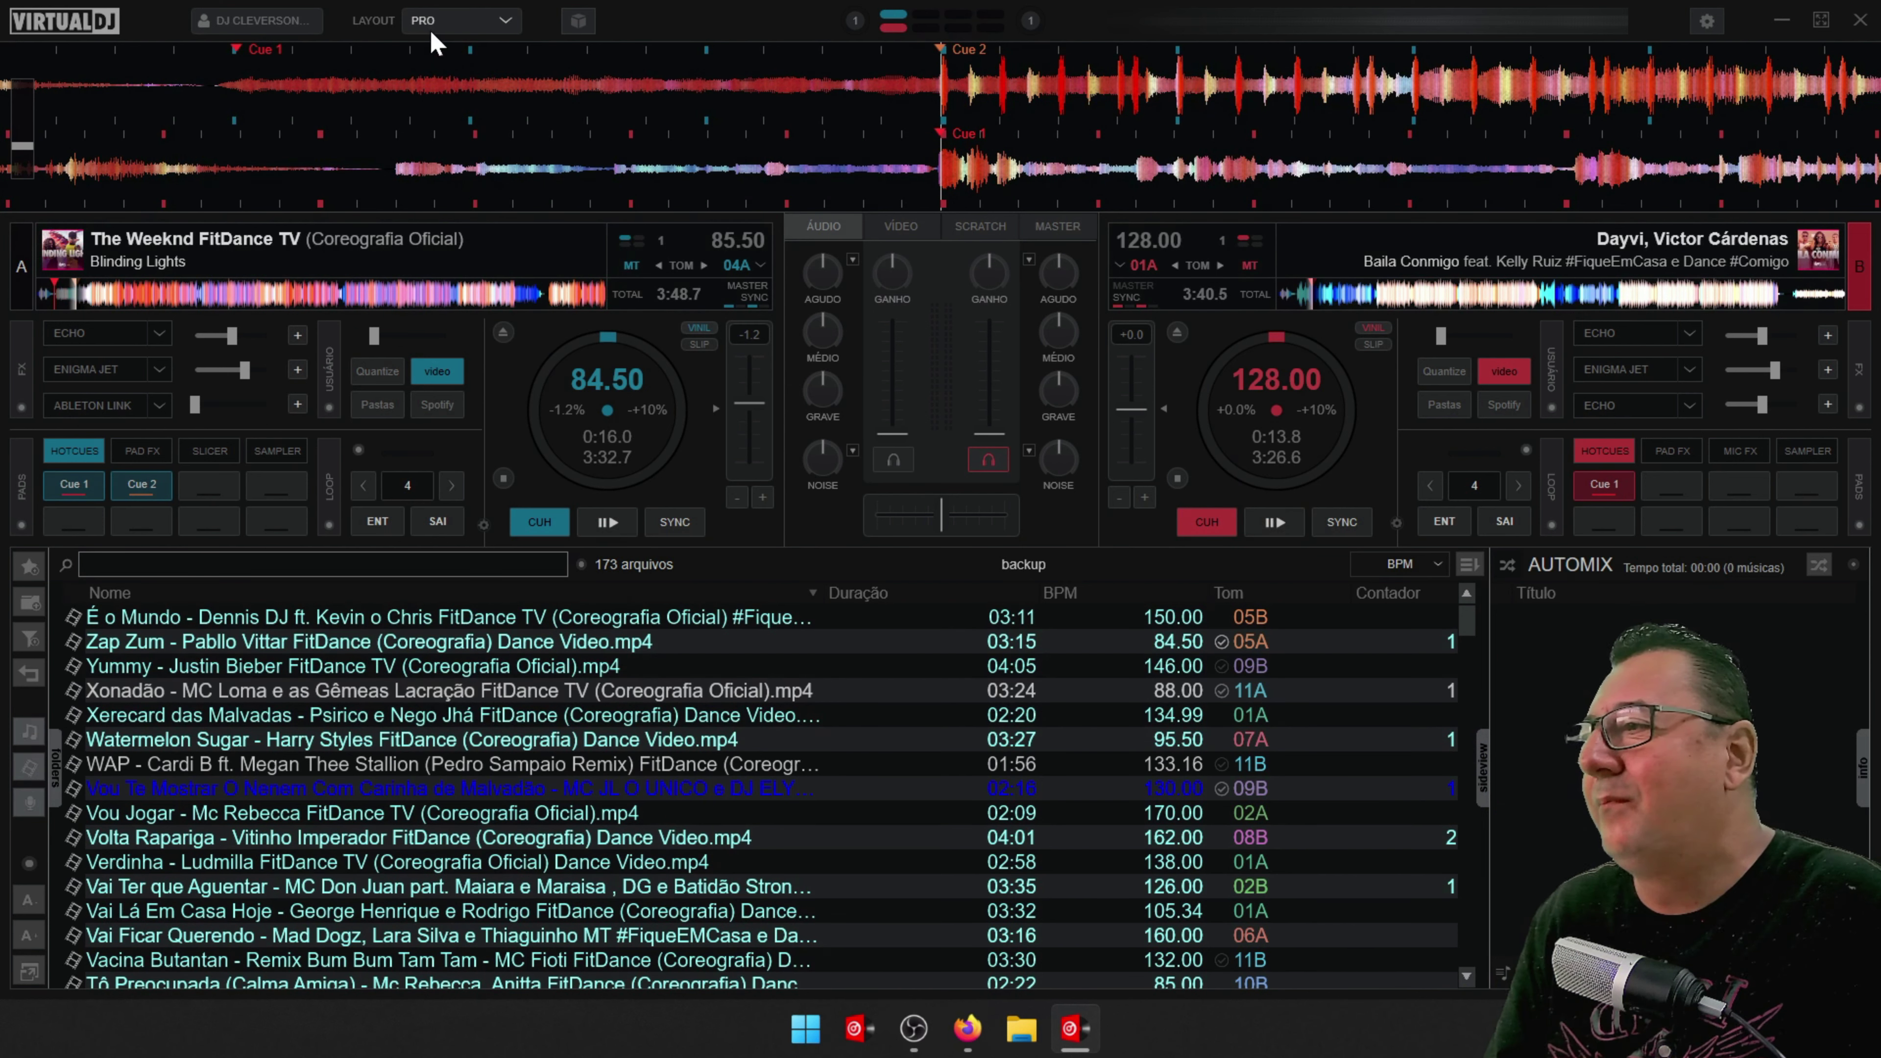
Switch the skin layout to PERFORMÁTICO.
left_click(456, 27)
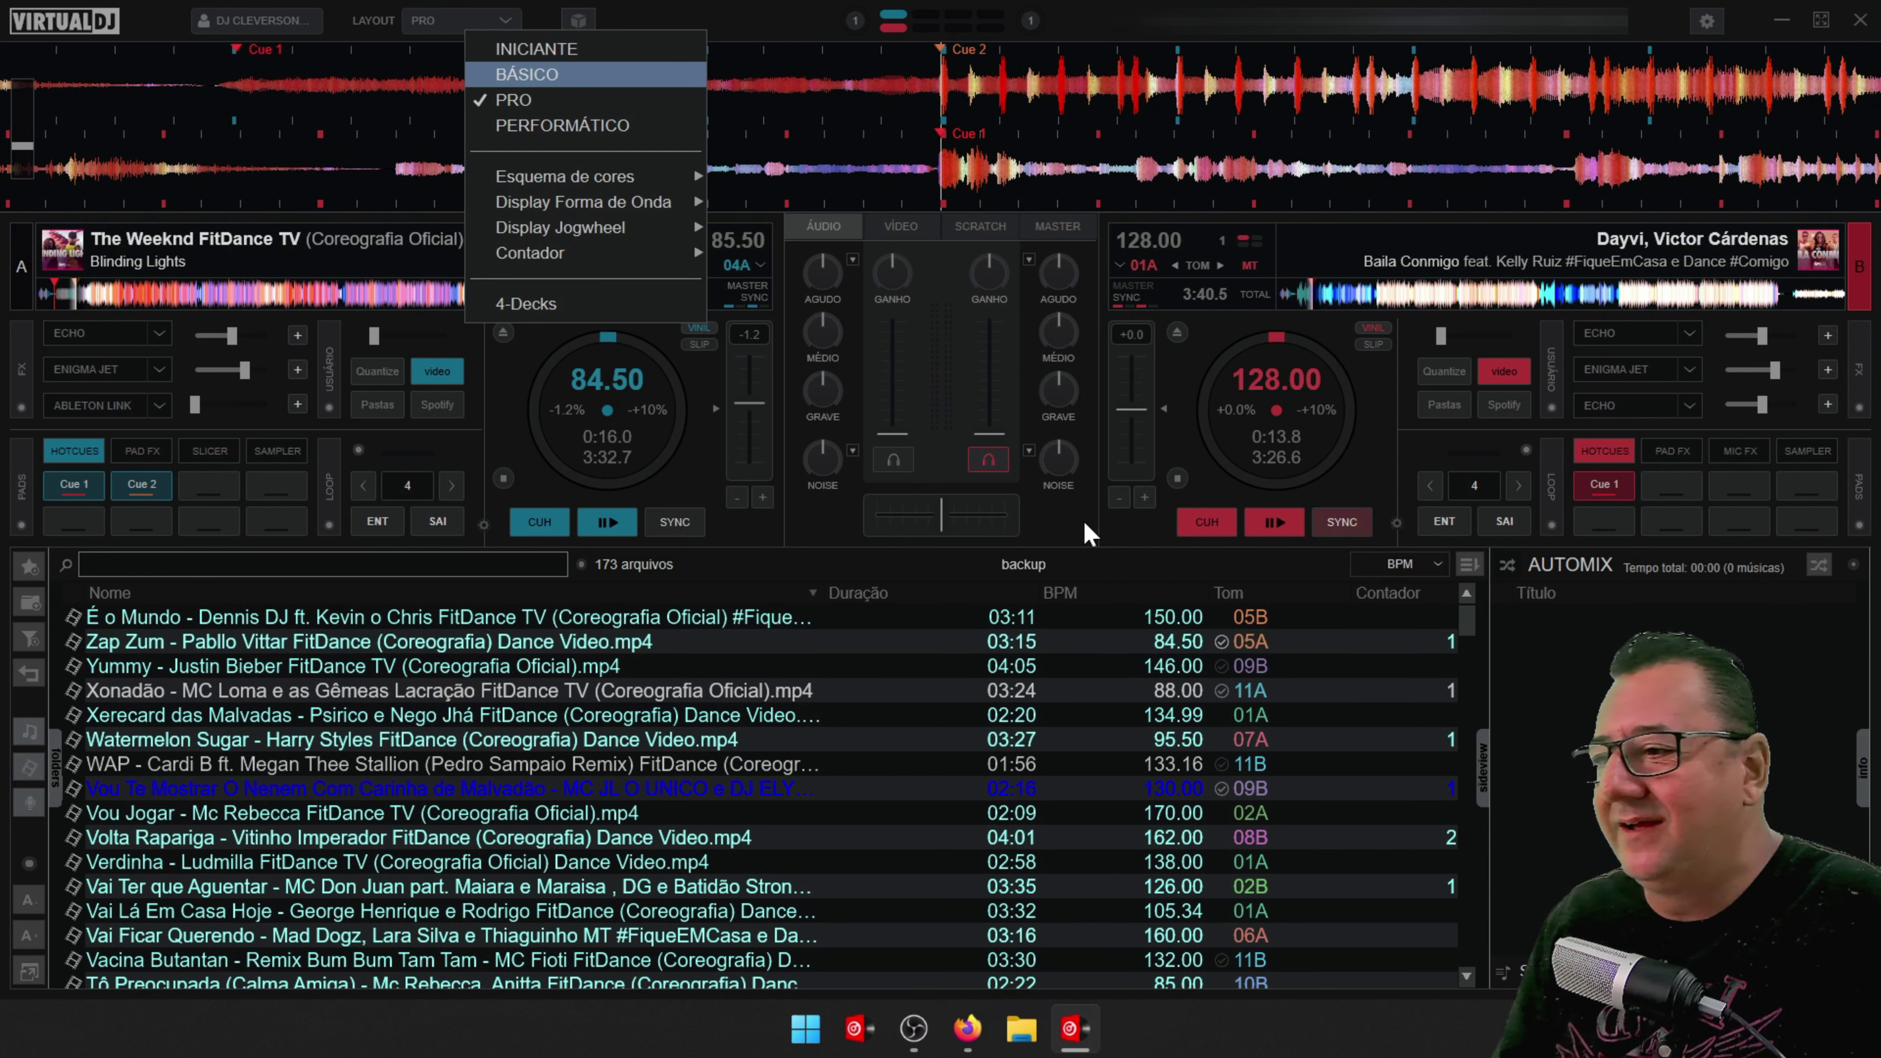
left_click(557, 127)
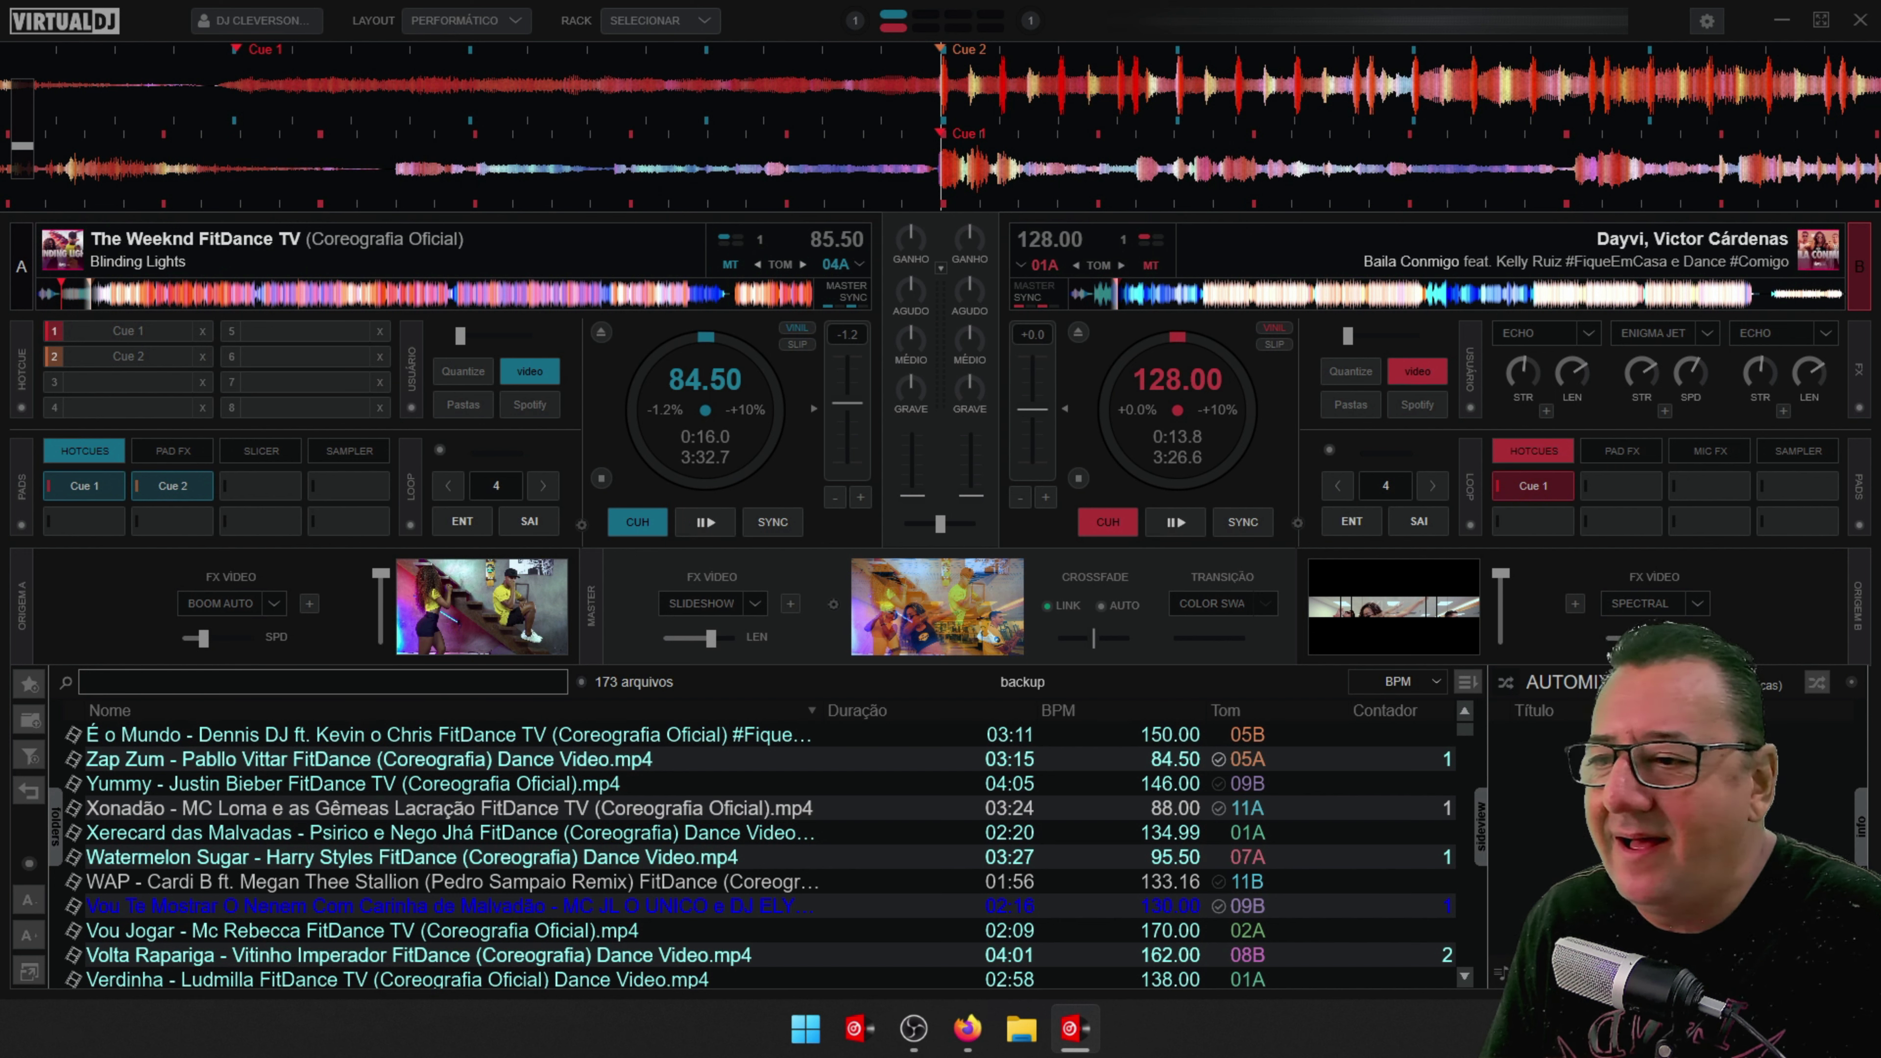
Add the Mixer and Efeitos racks to the layout alongside the VÍDEO rack.
left_click(683, 18)
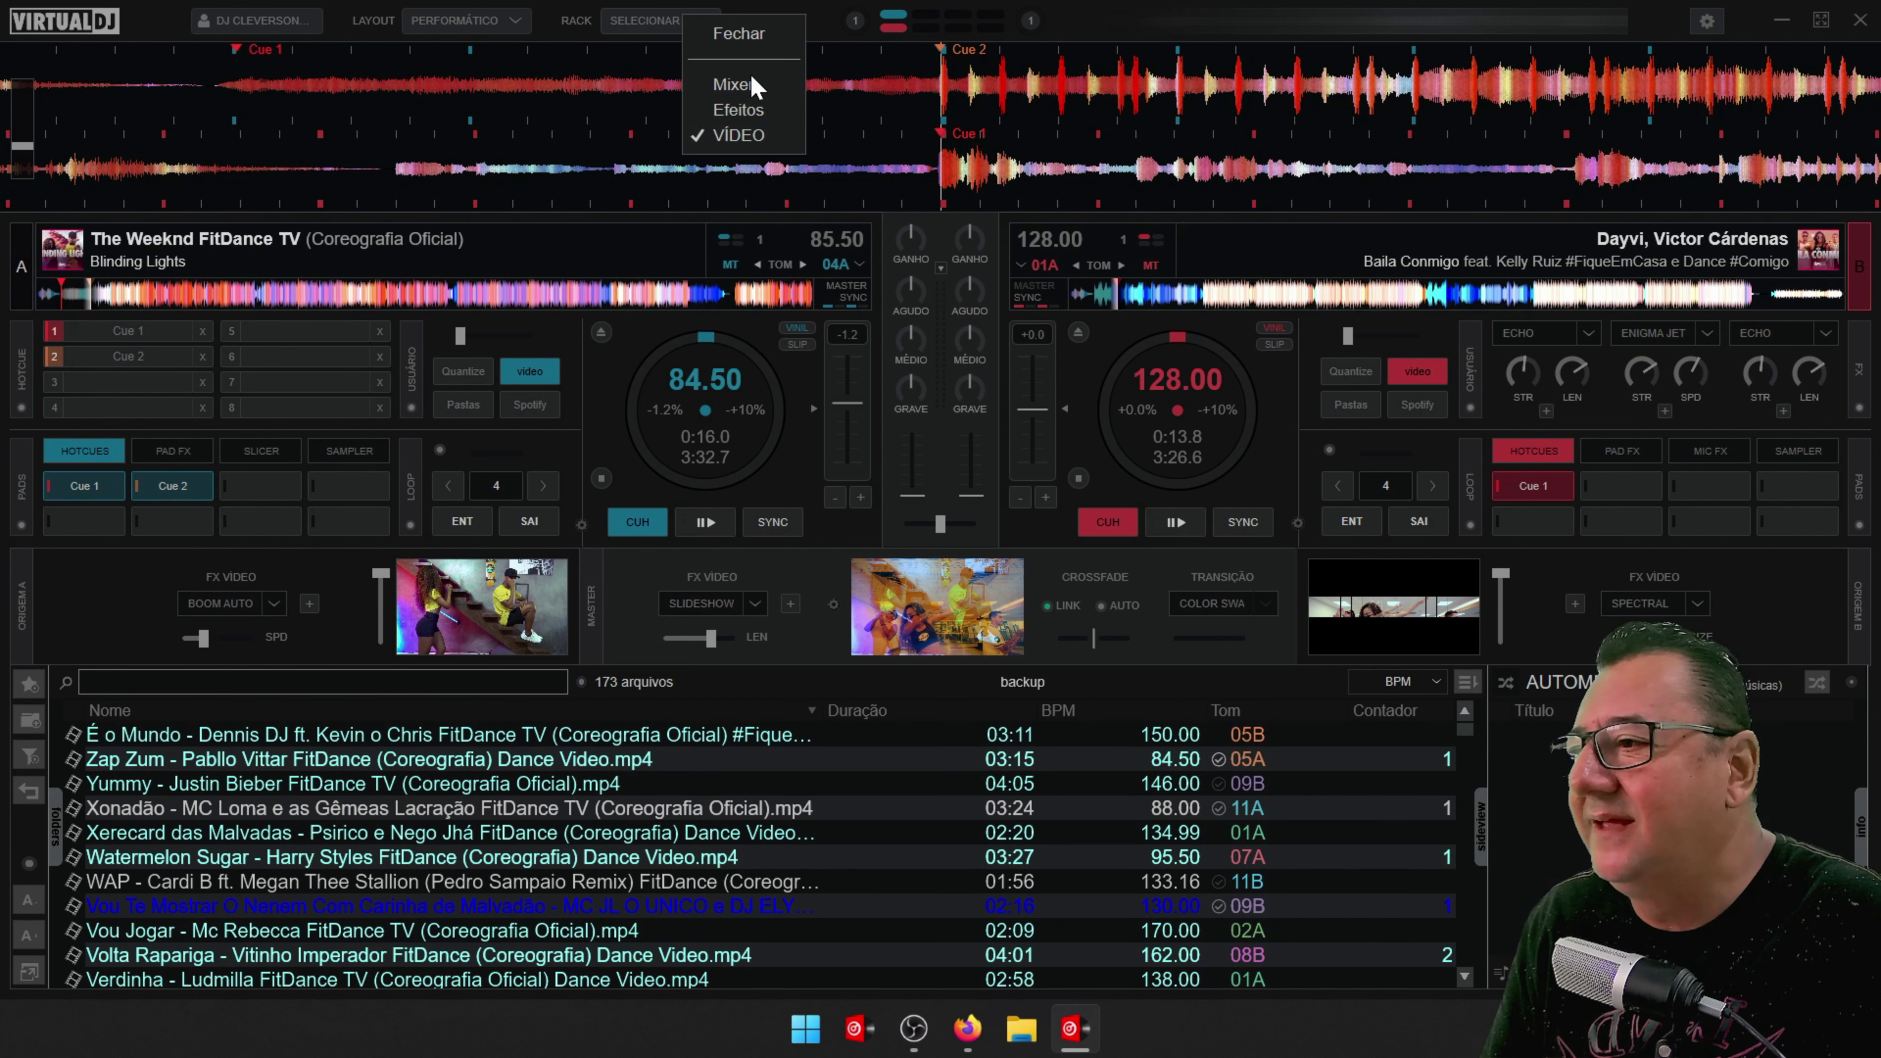
left_click(740, 86)
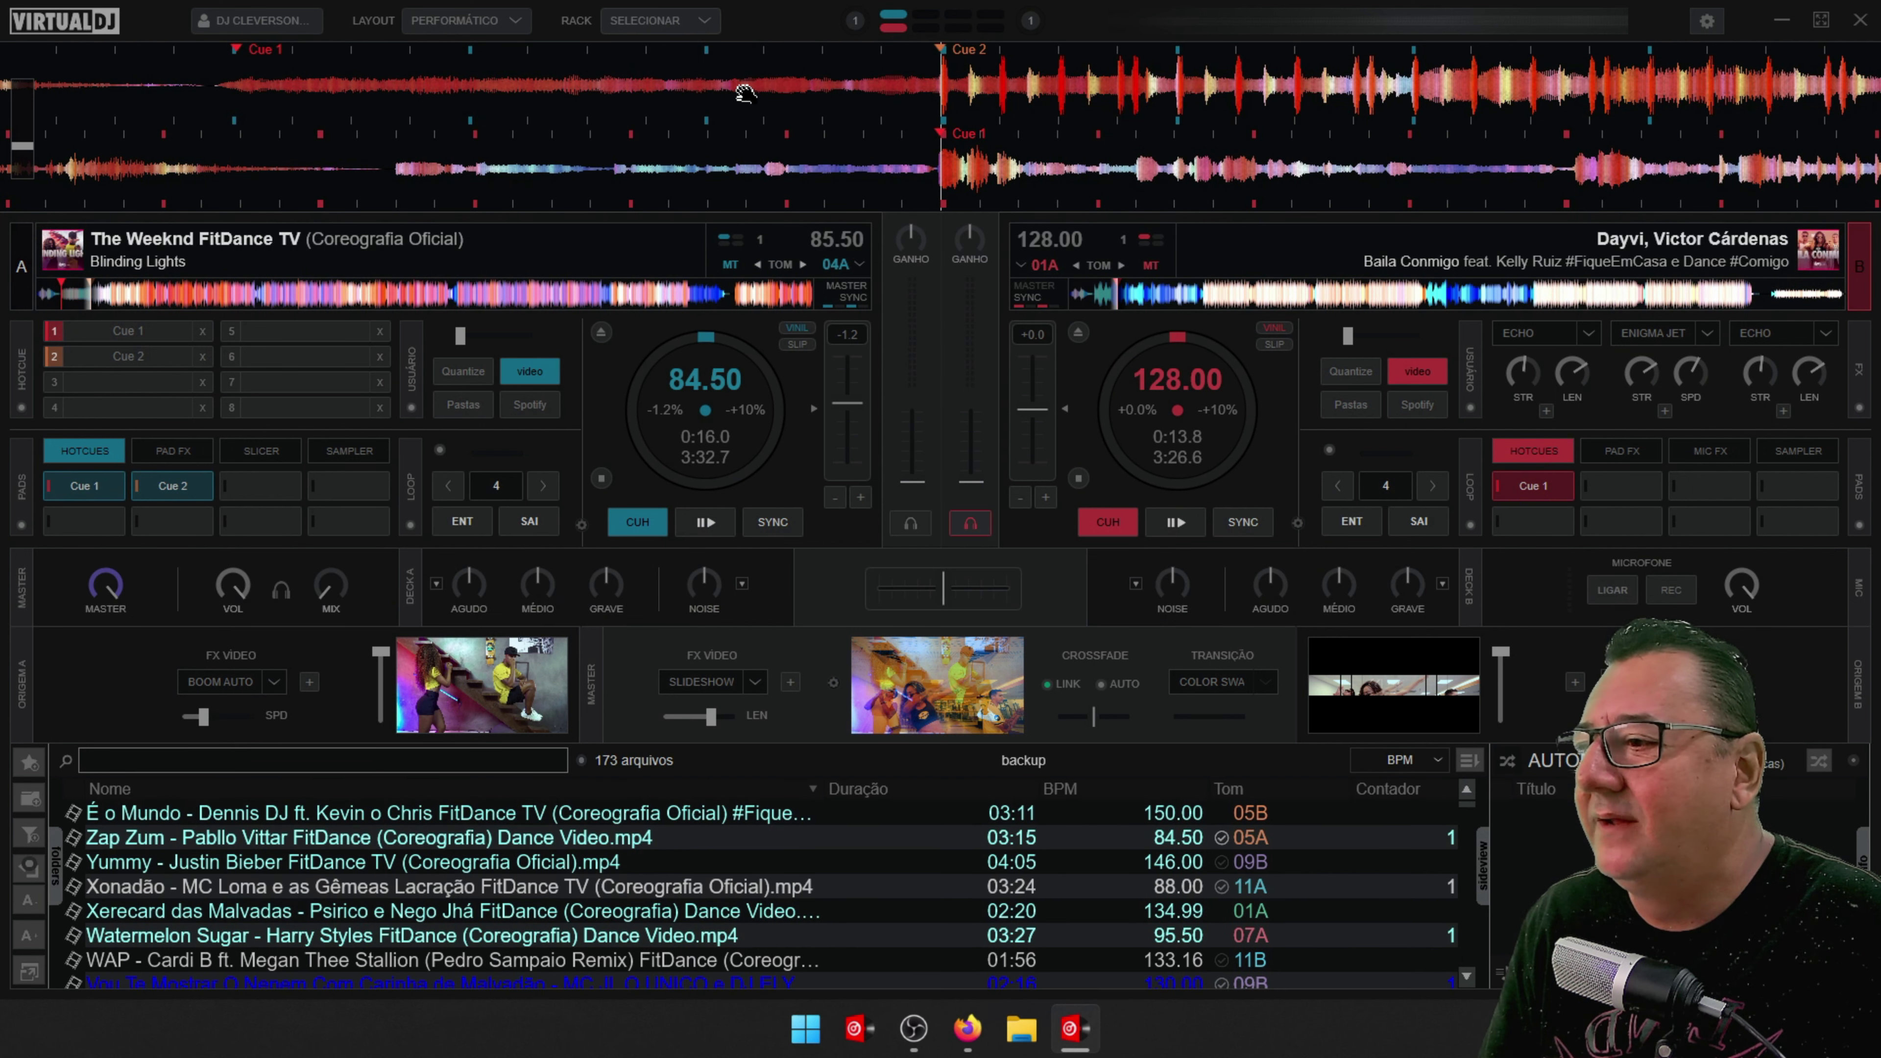
left_click(700, 23)
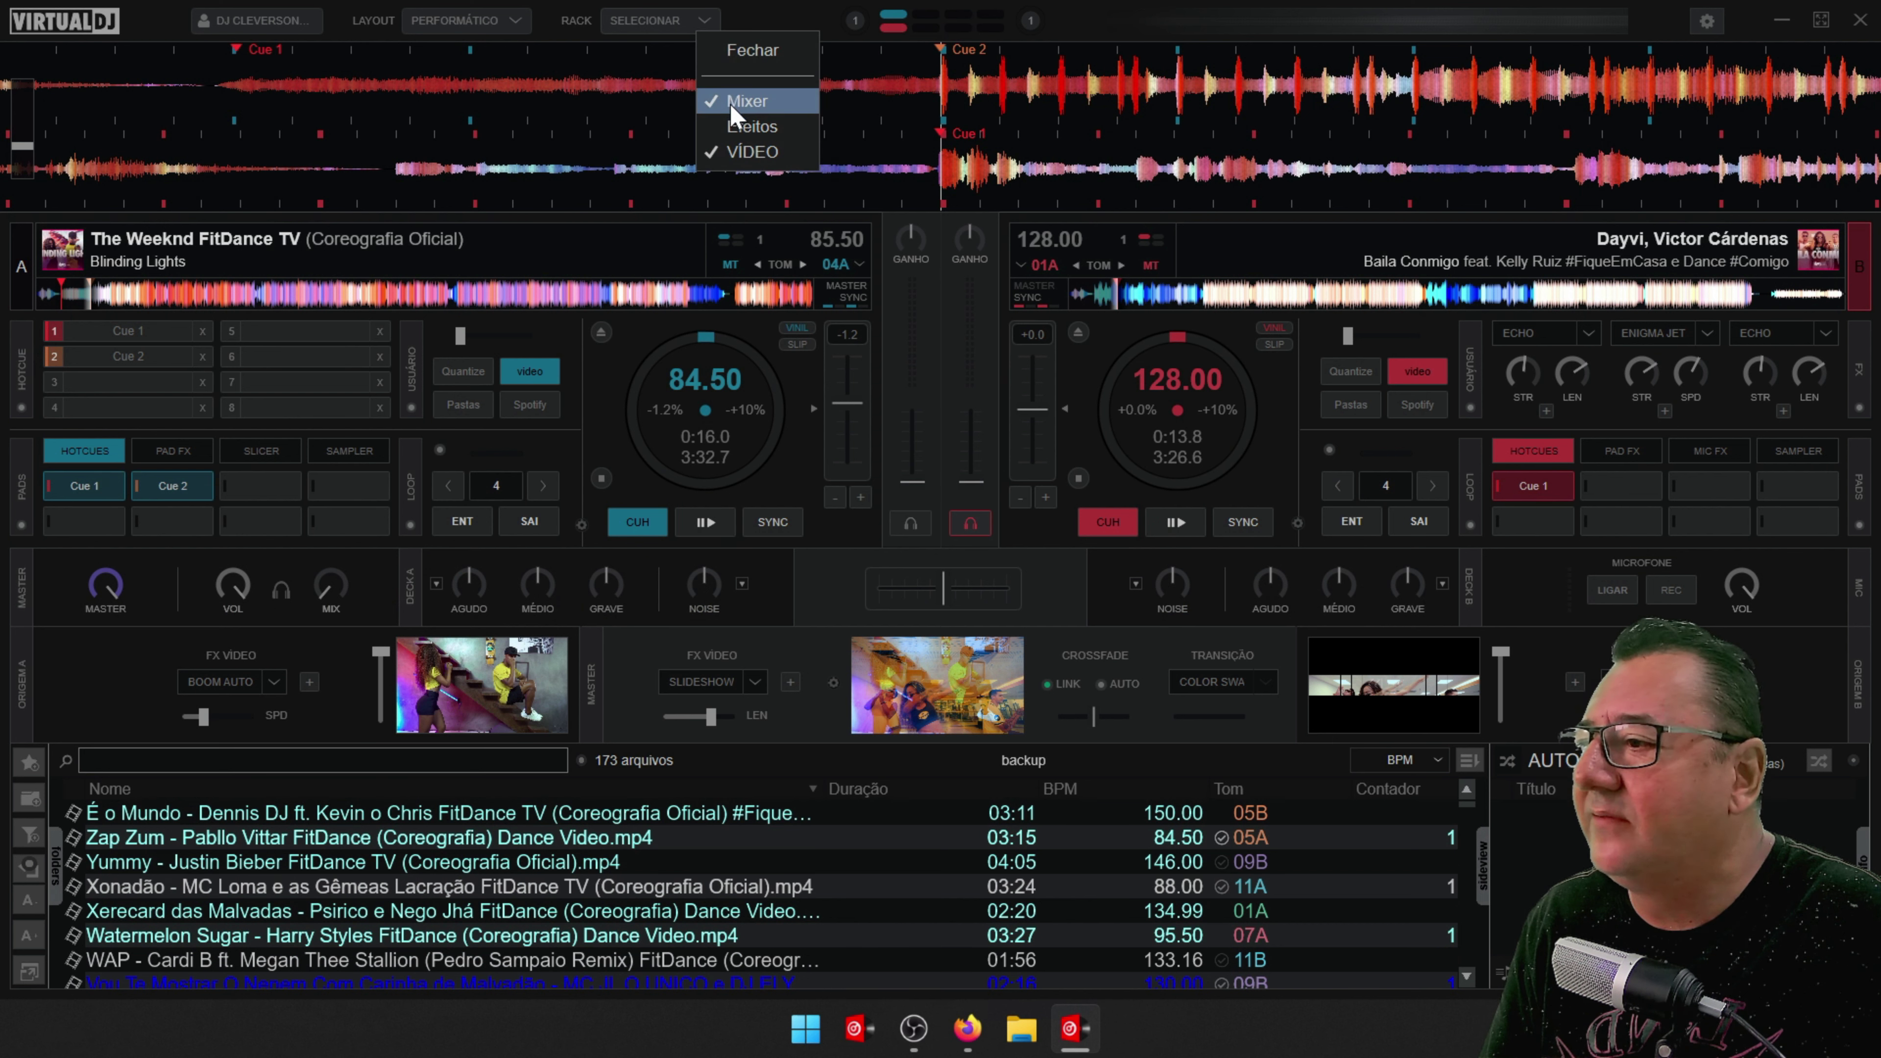
left_click(746, 130)
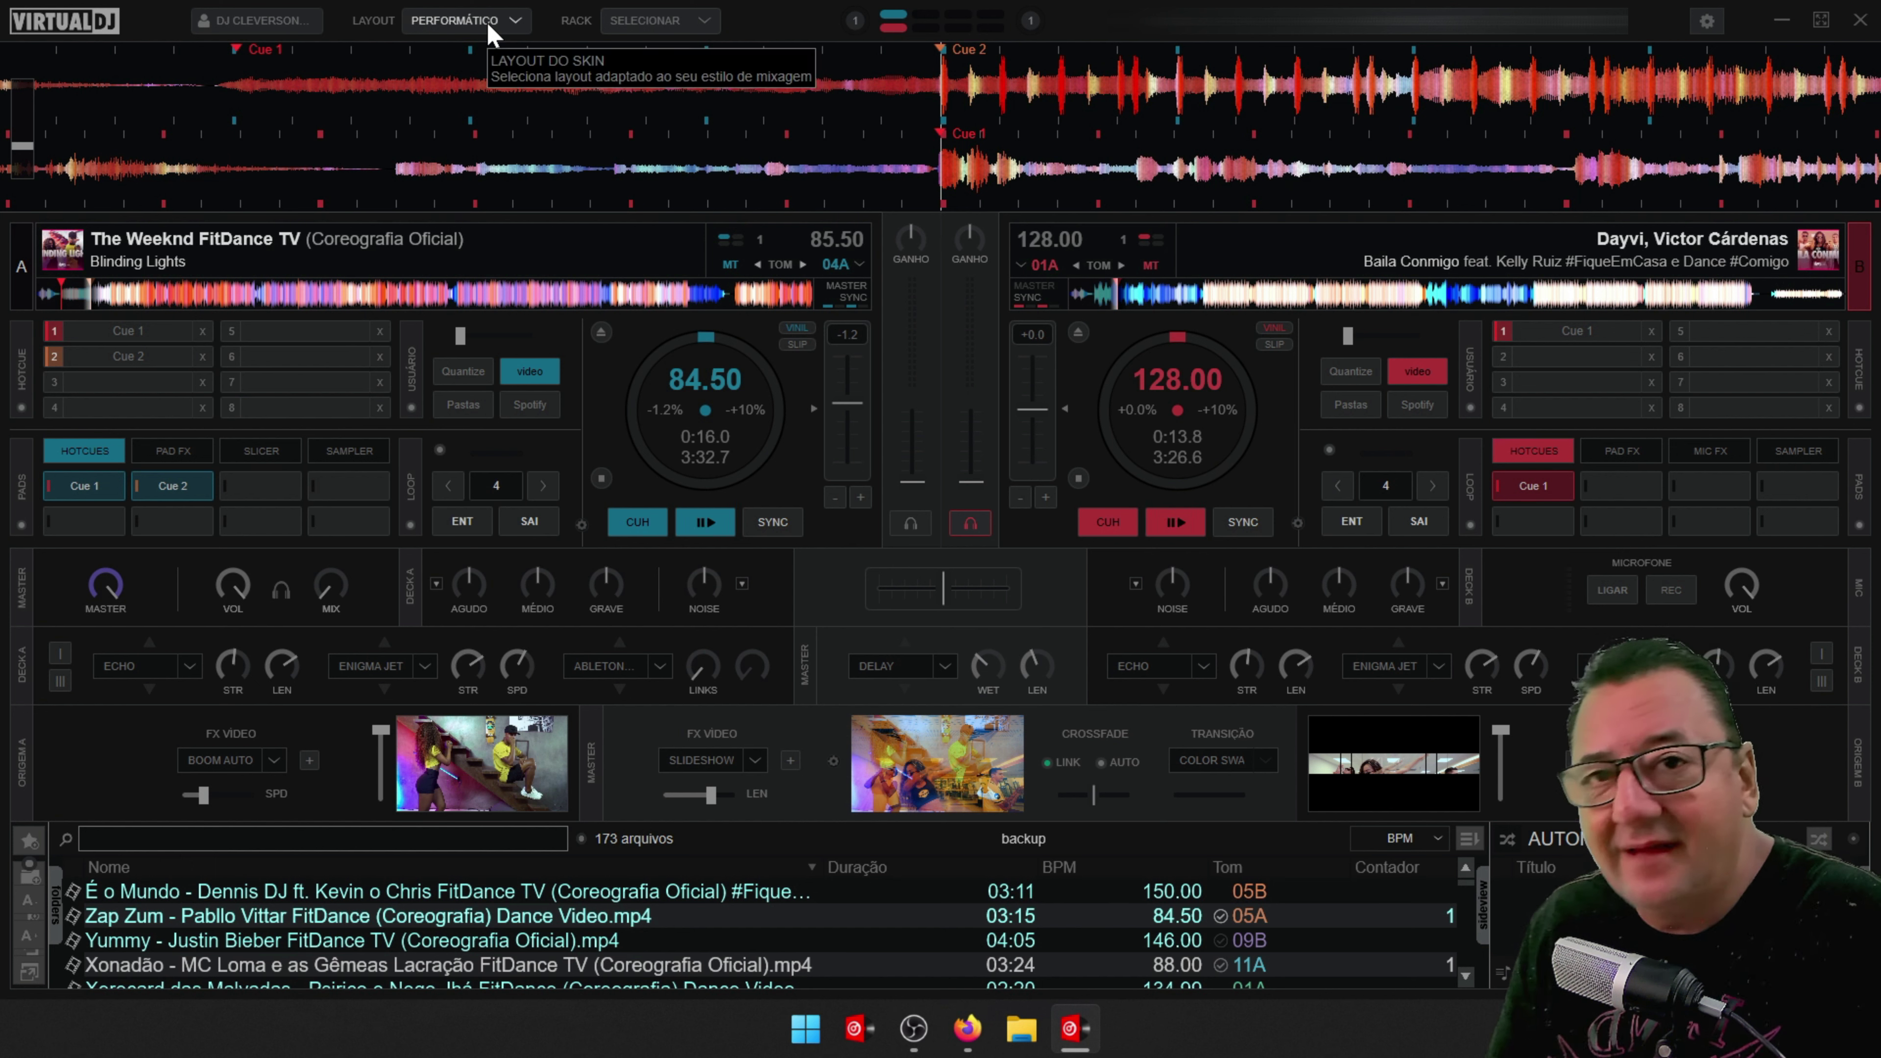
Hide the Mixer and Efeitos racks so that only the VÍDEO rack stays enabled.
left_click(700, 23)
left_click(745, 92)
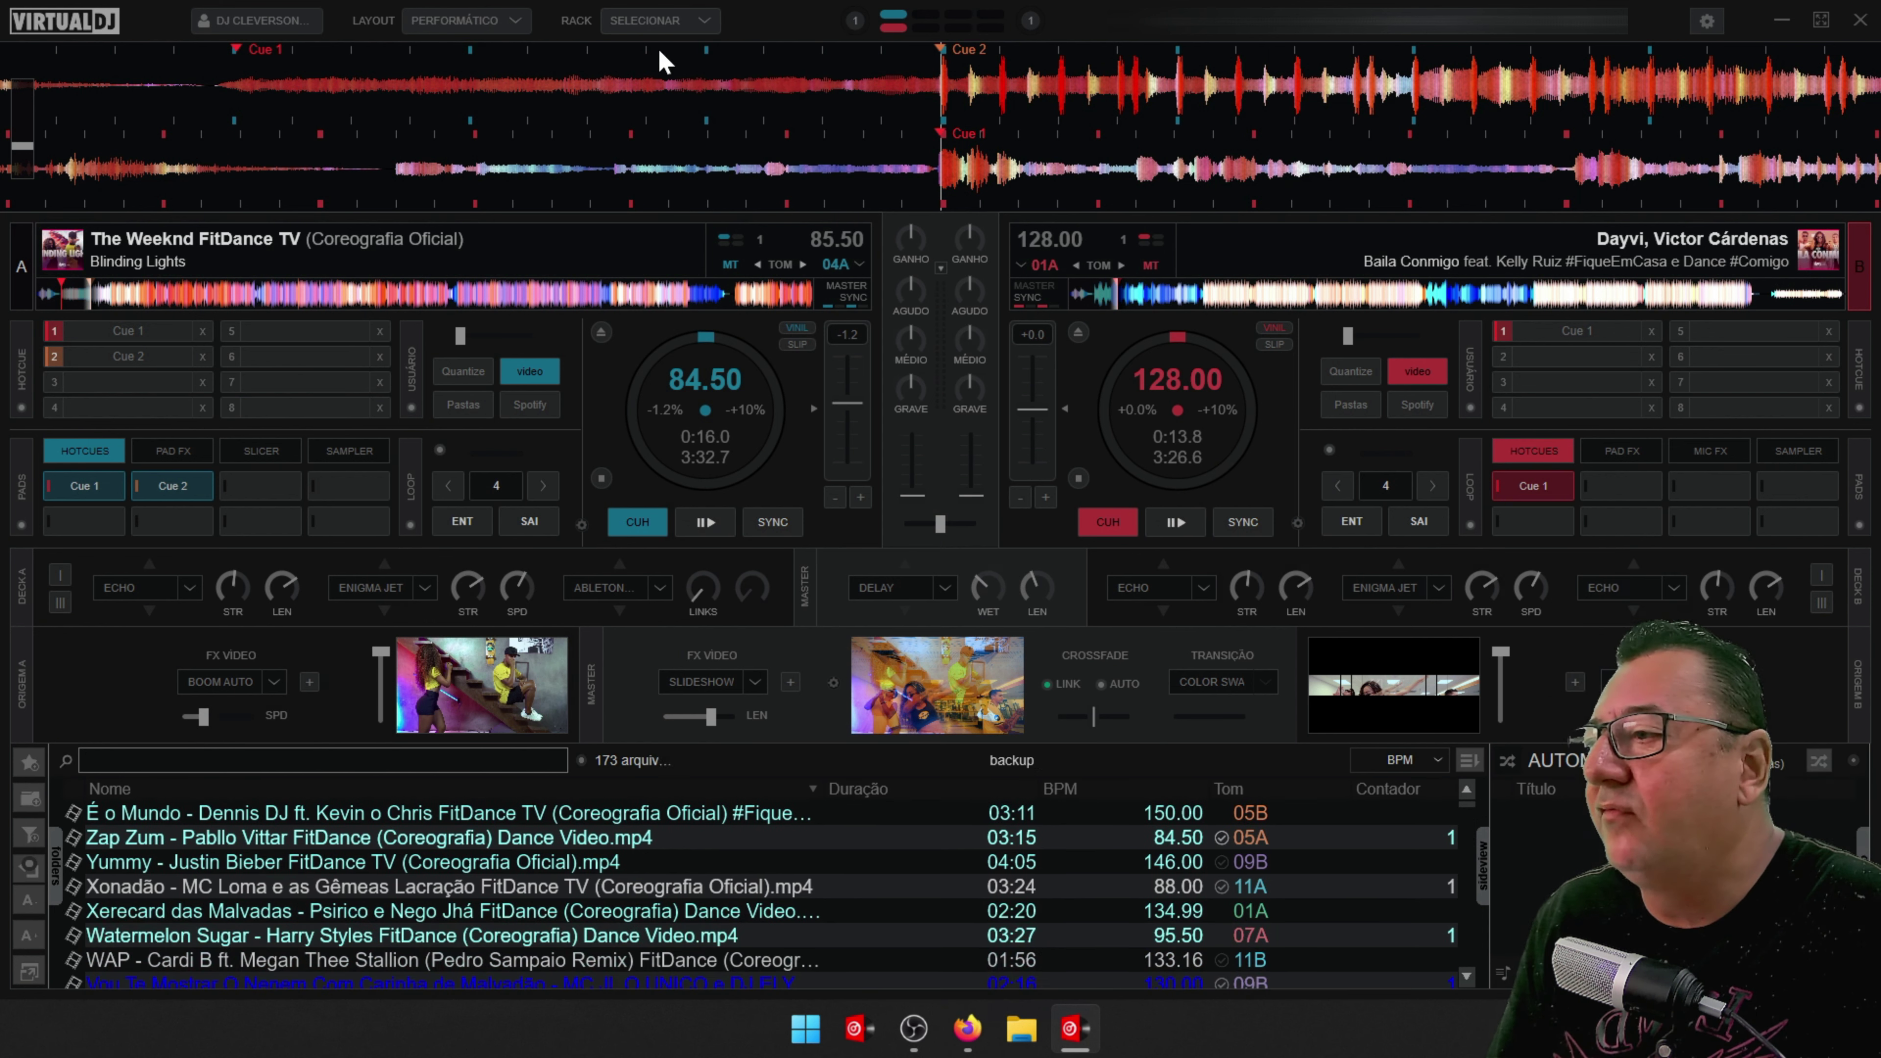
left_click(673, 26)
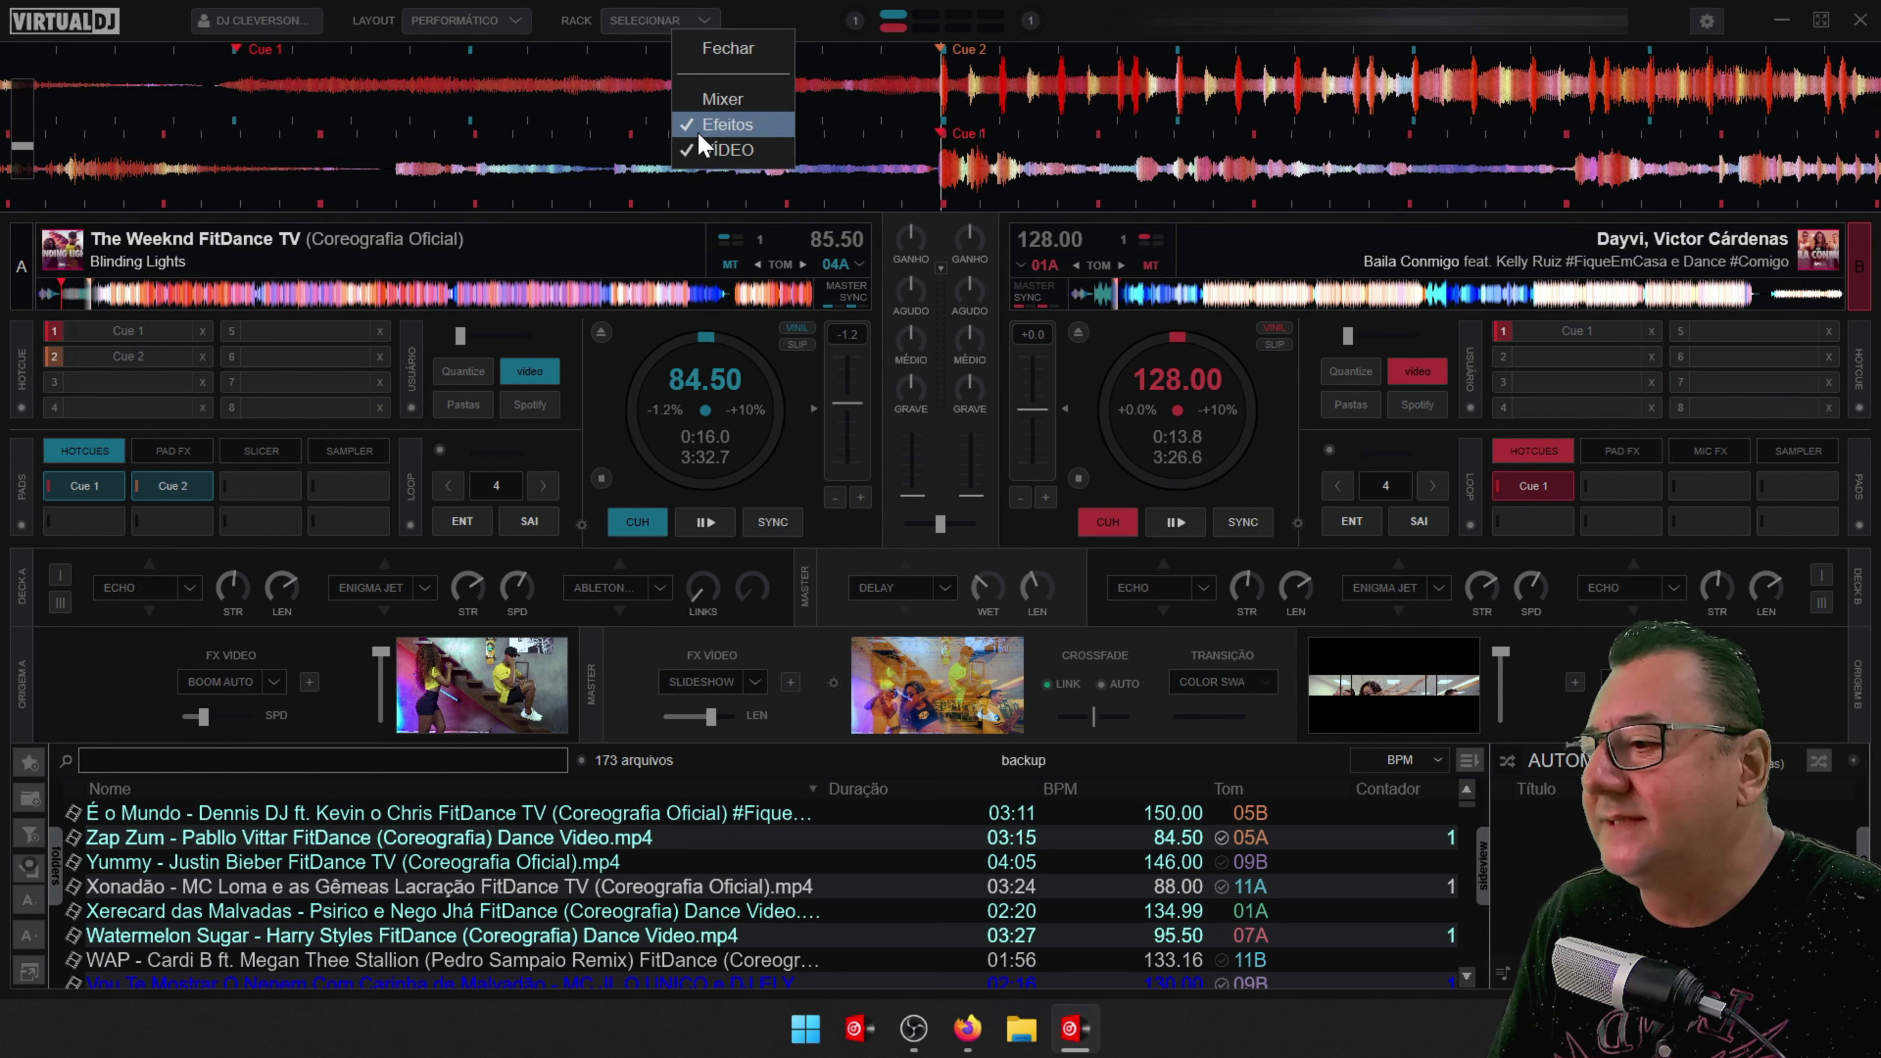
left_click(699, 130)
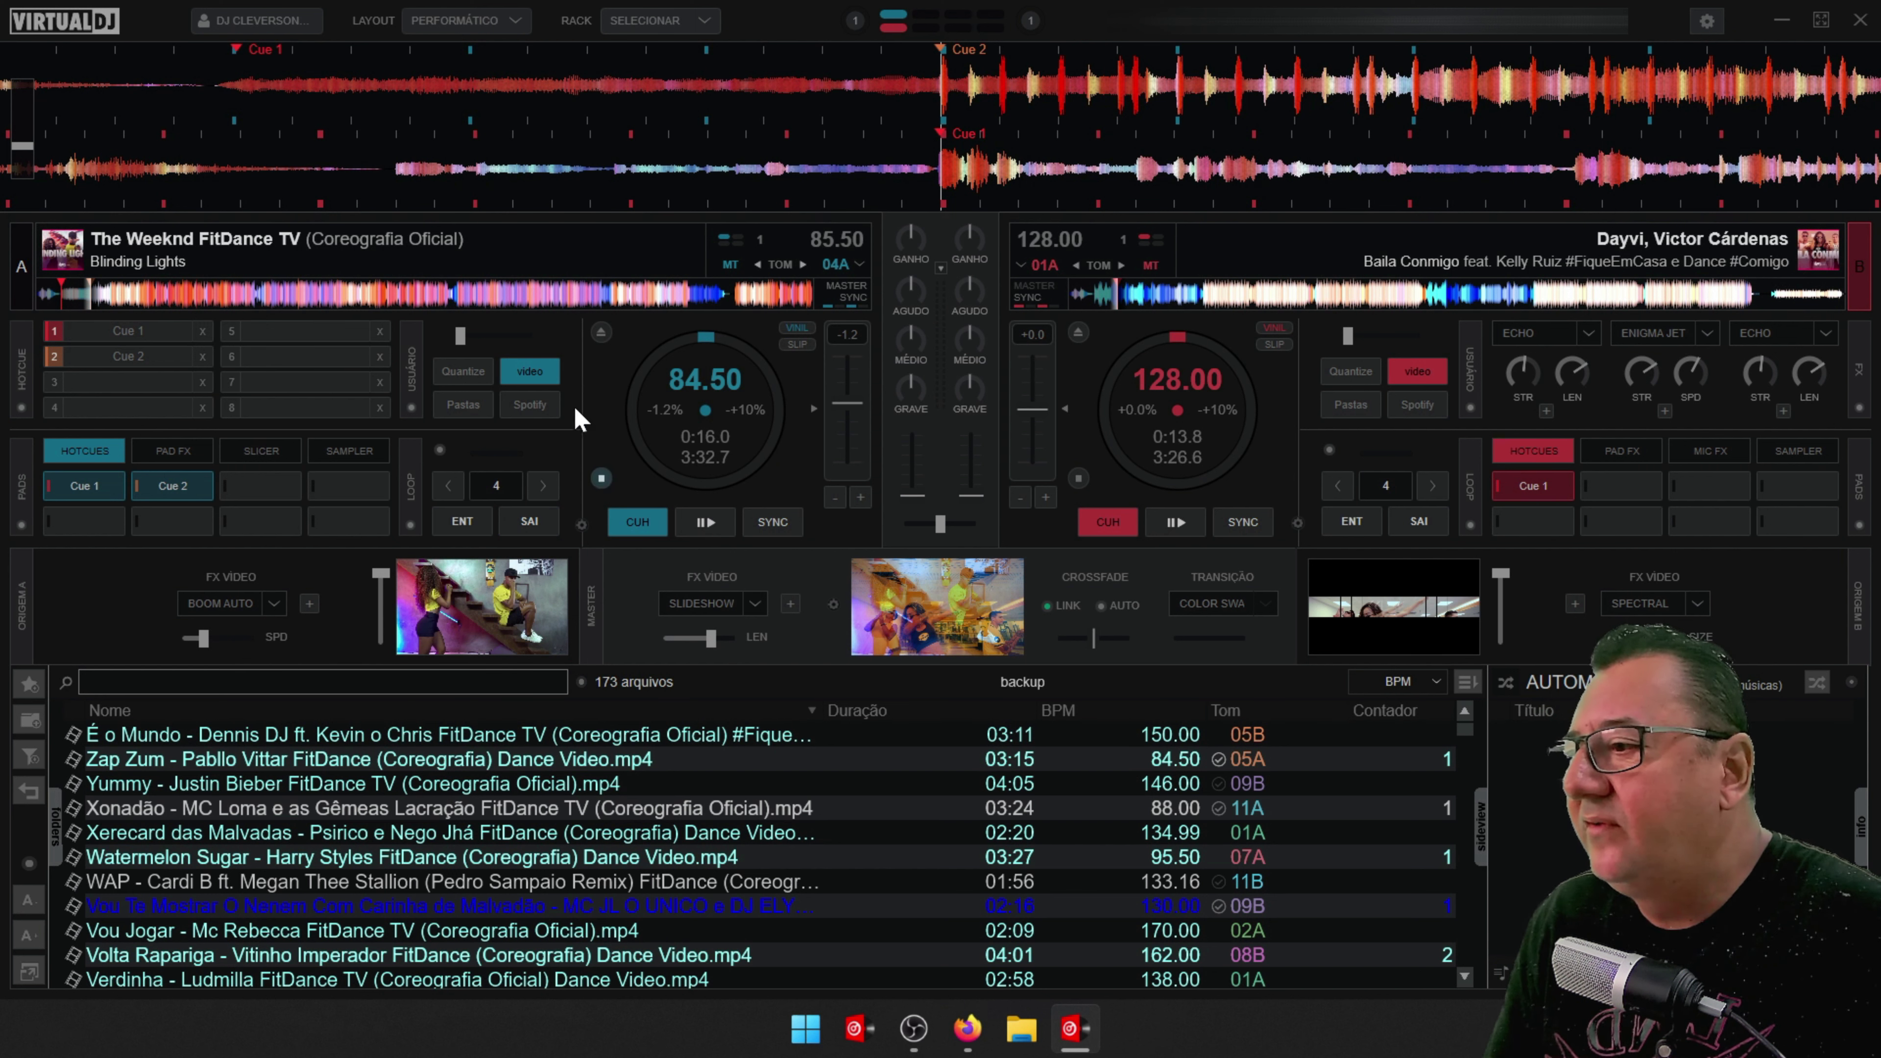
Open the video output window and play Blinding Lights on deck A with the crossfader fully on that deck.
left_click(541, 379)
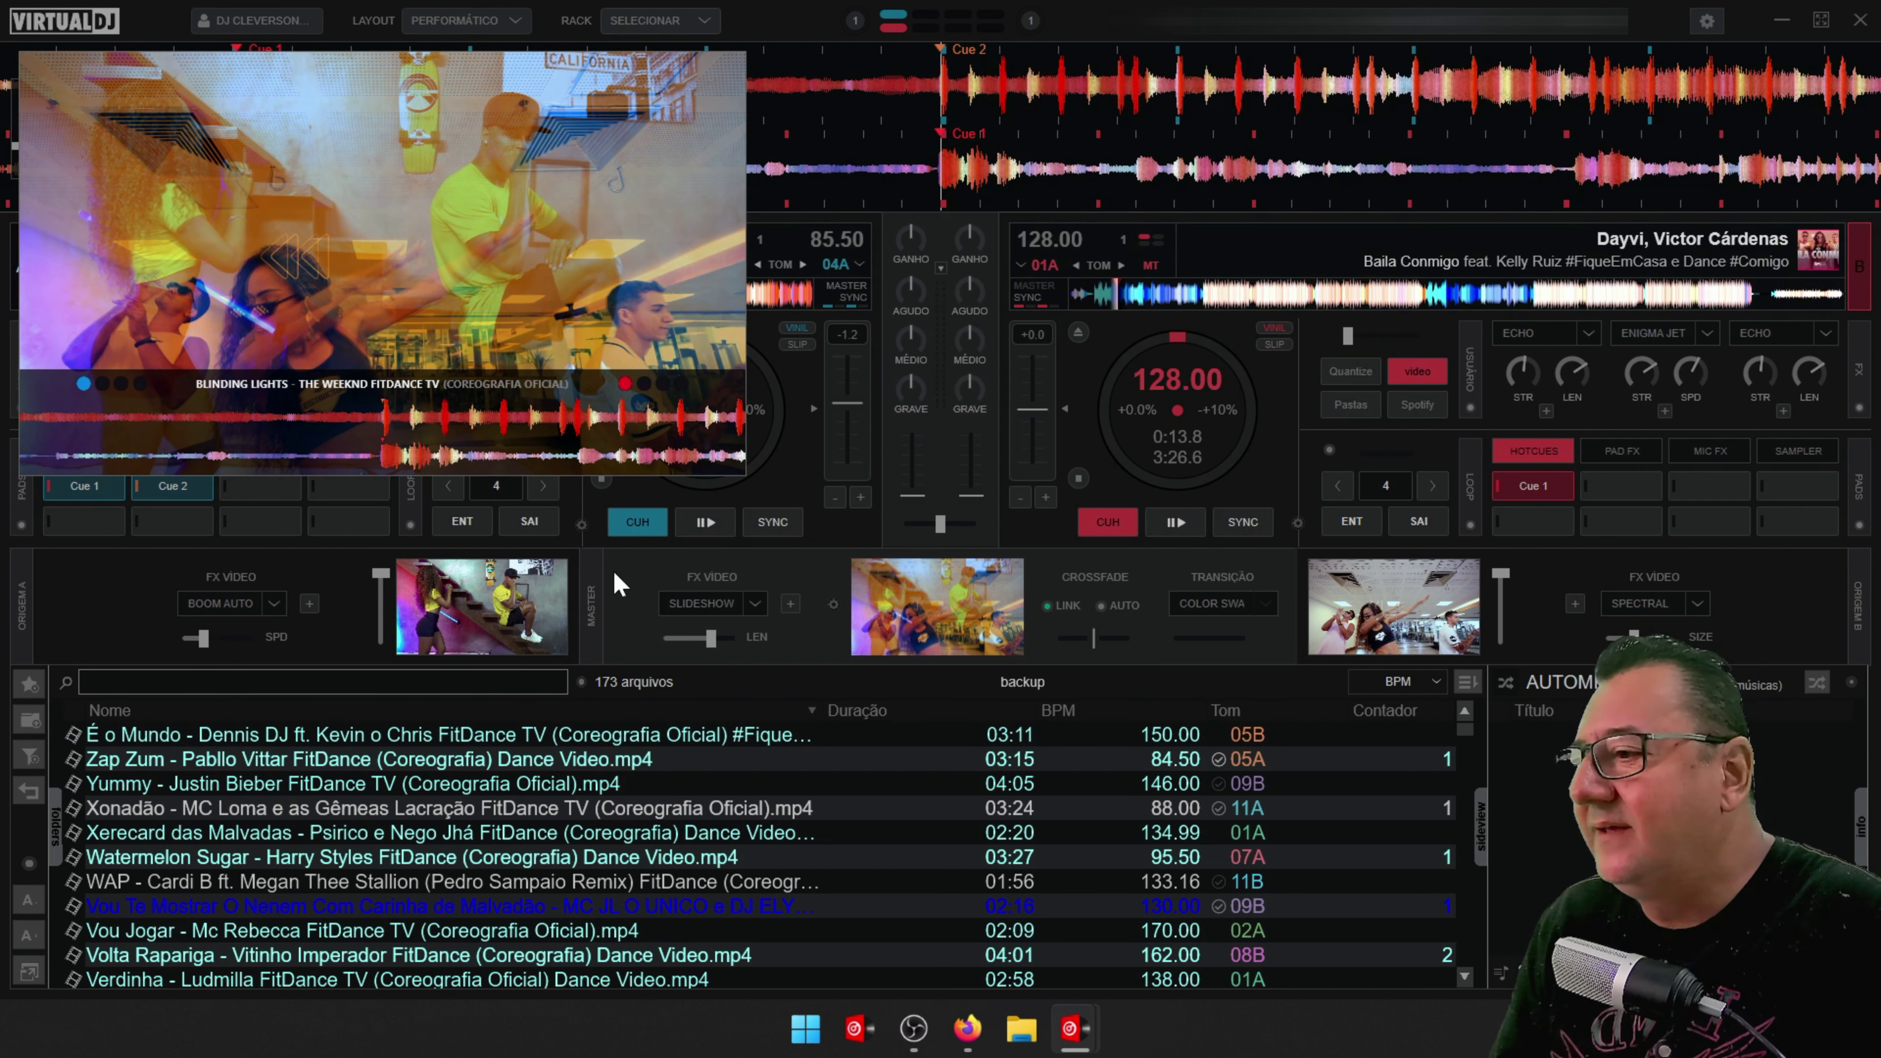
left_click(700, 526)
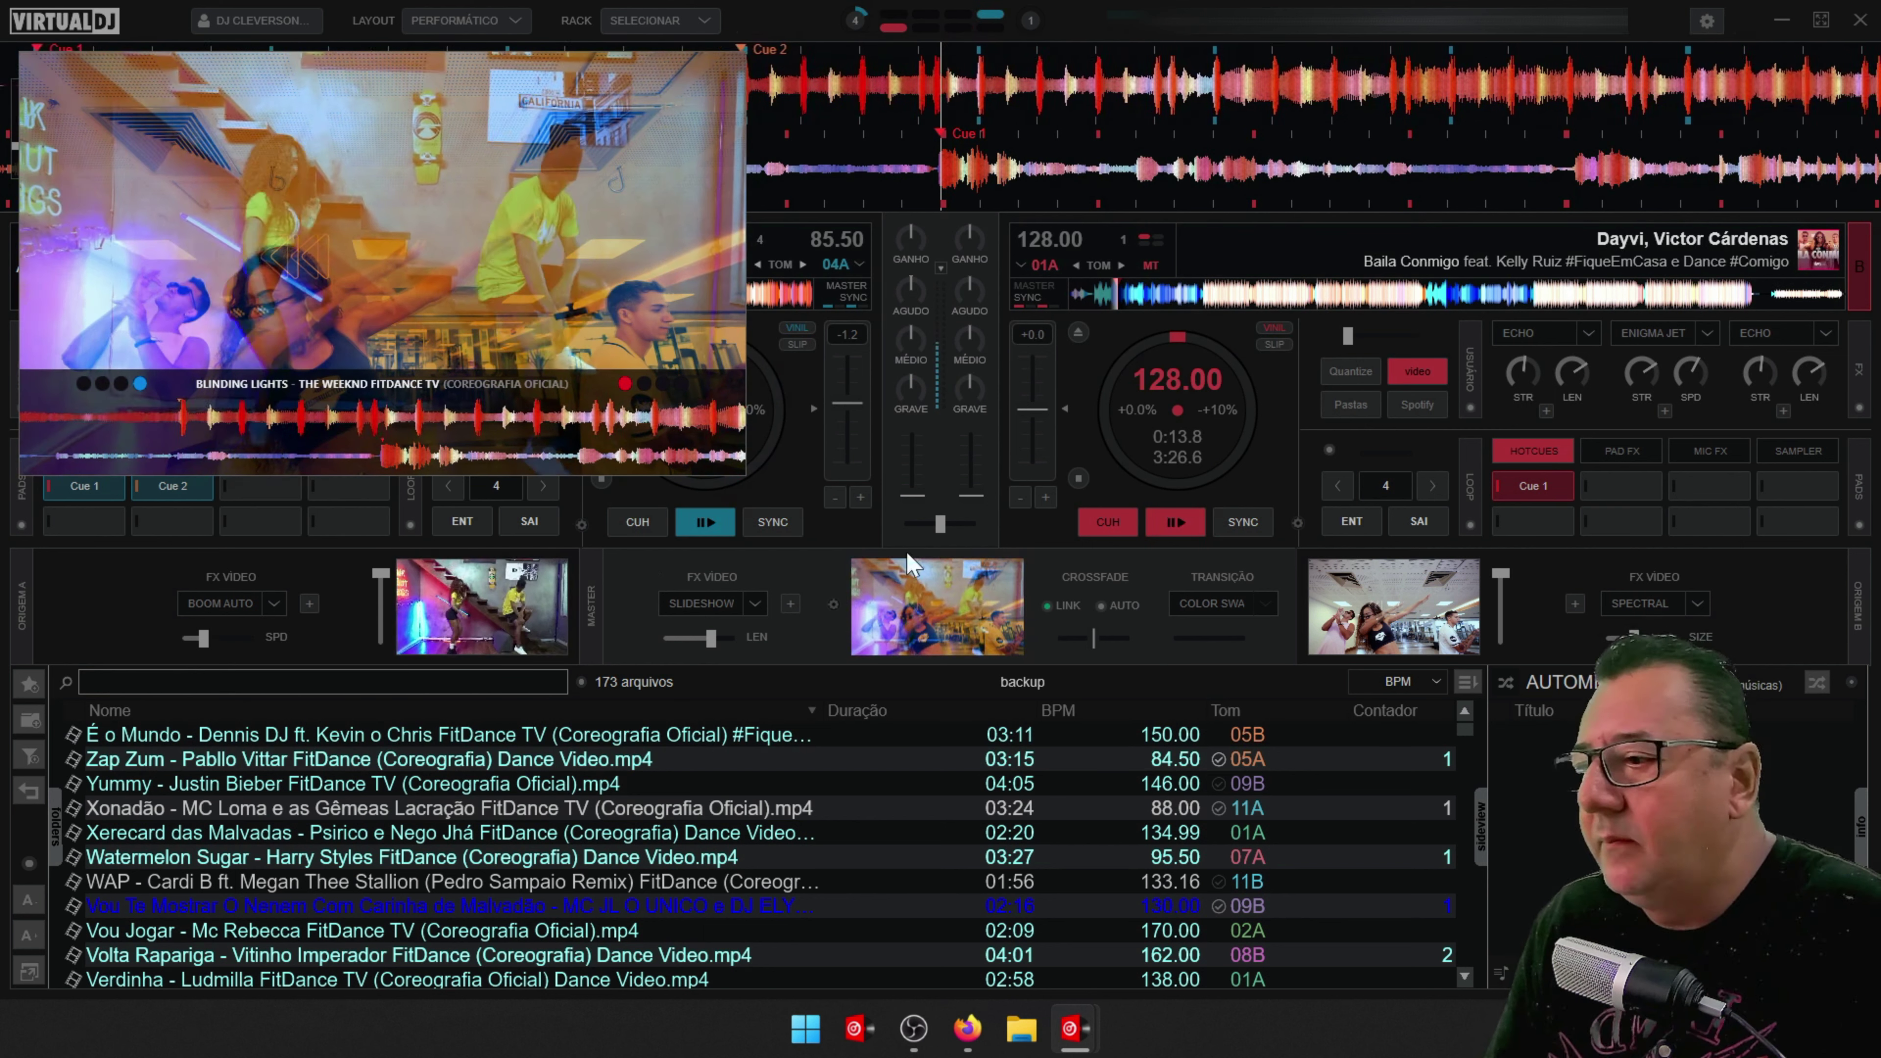
left_click_drag(941, 525, 904, 523)
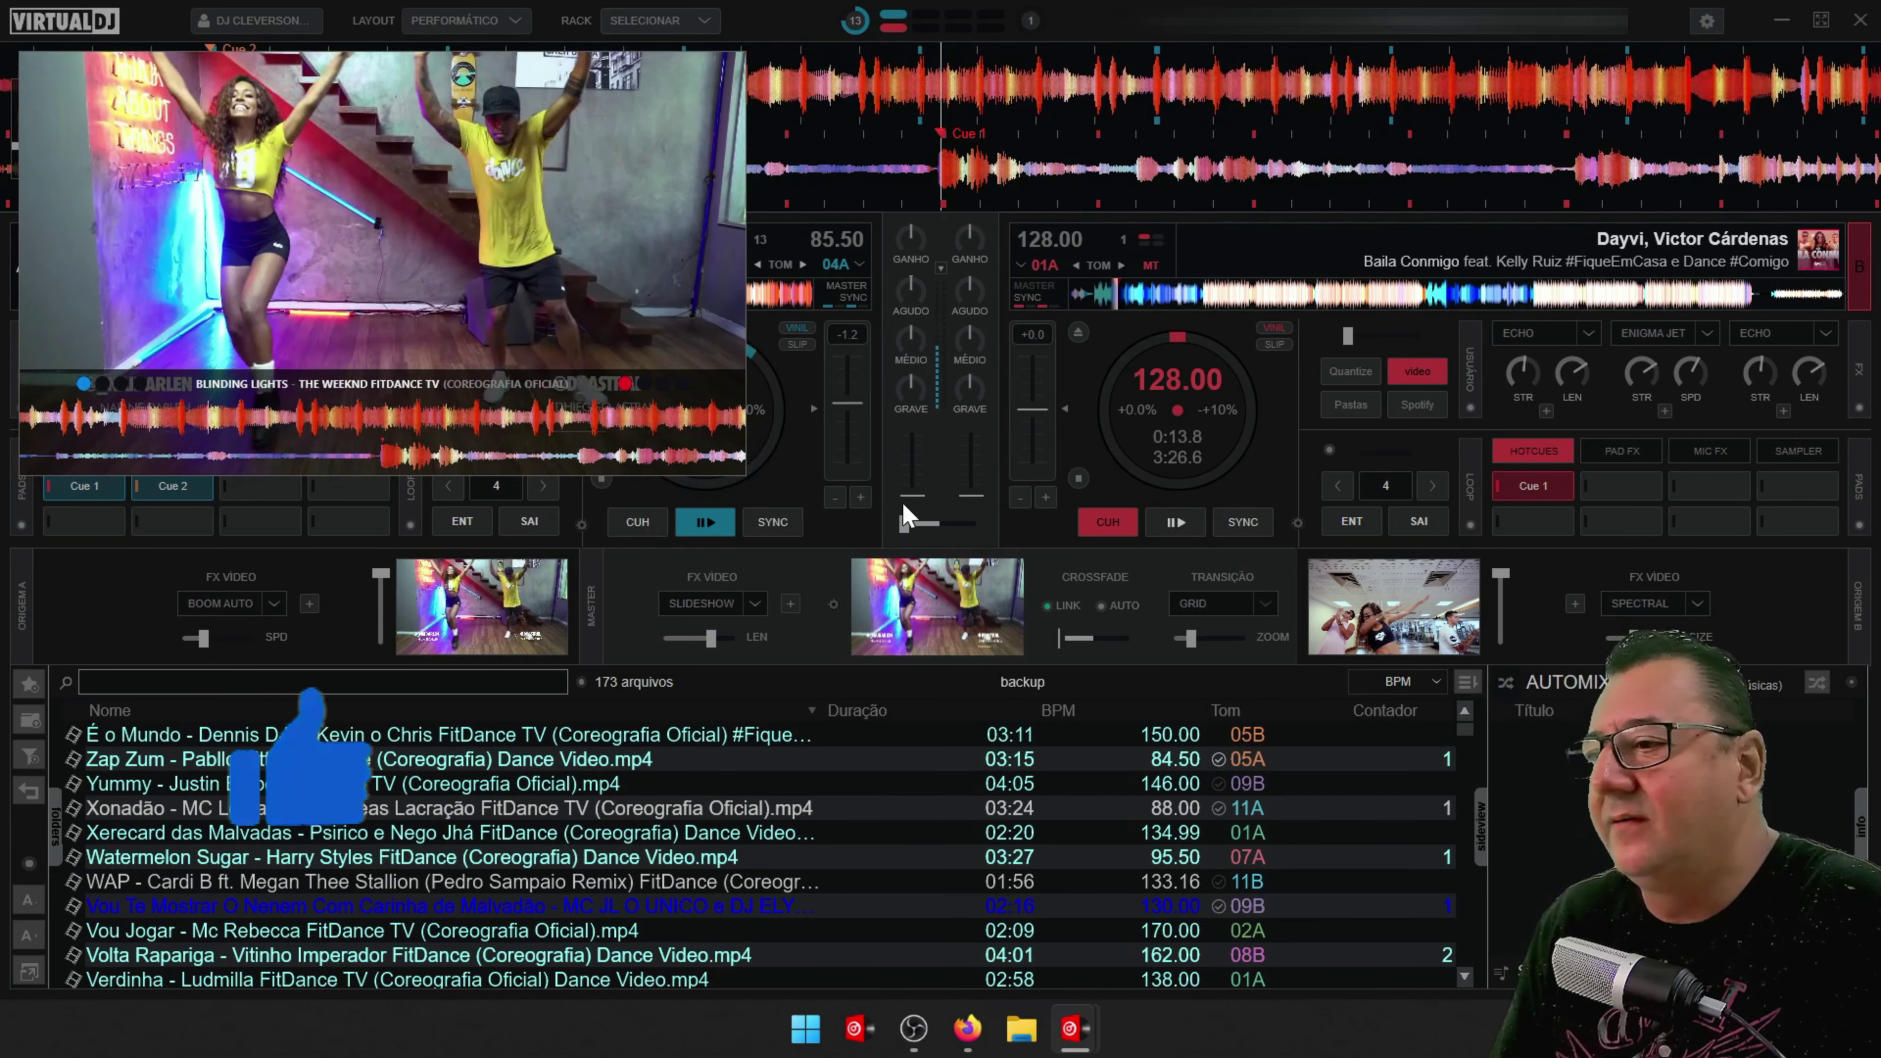
mouse_move(913, 495)
left_mouse_down()
mouse_move(924, 466)
mouse_move(919, 513)
left_mouse_up()
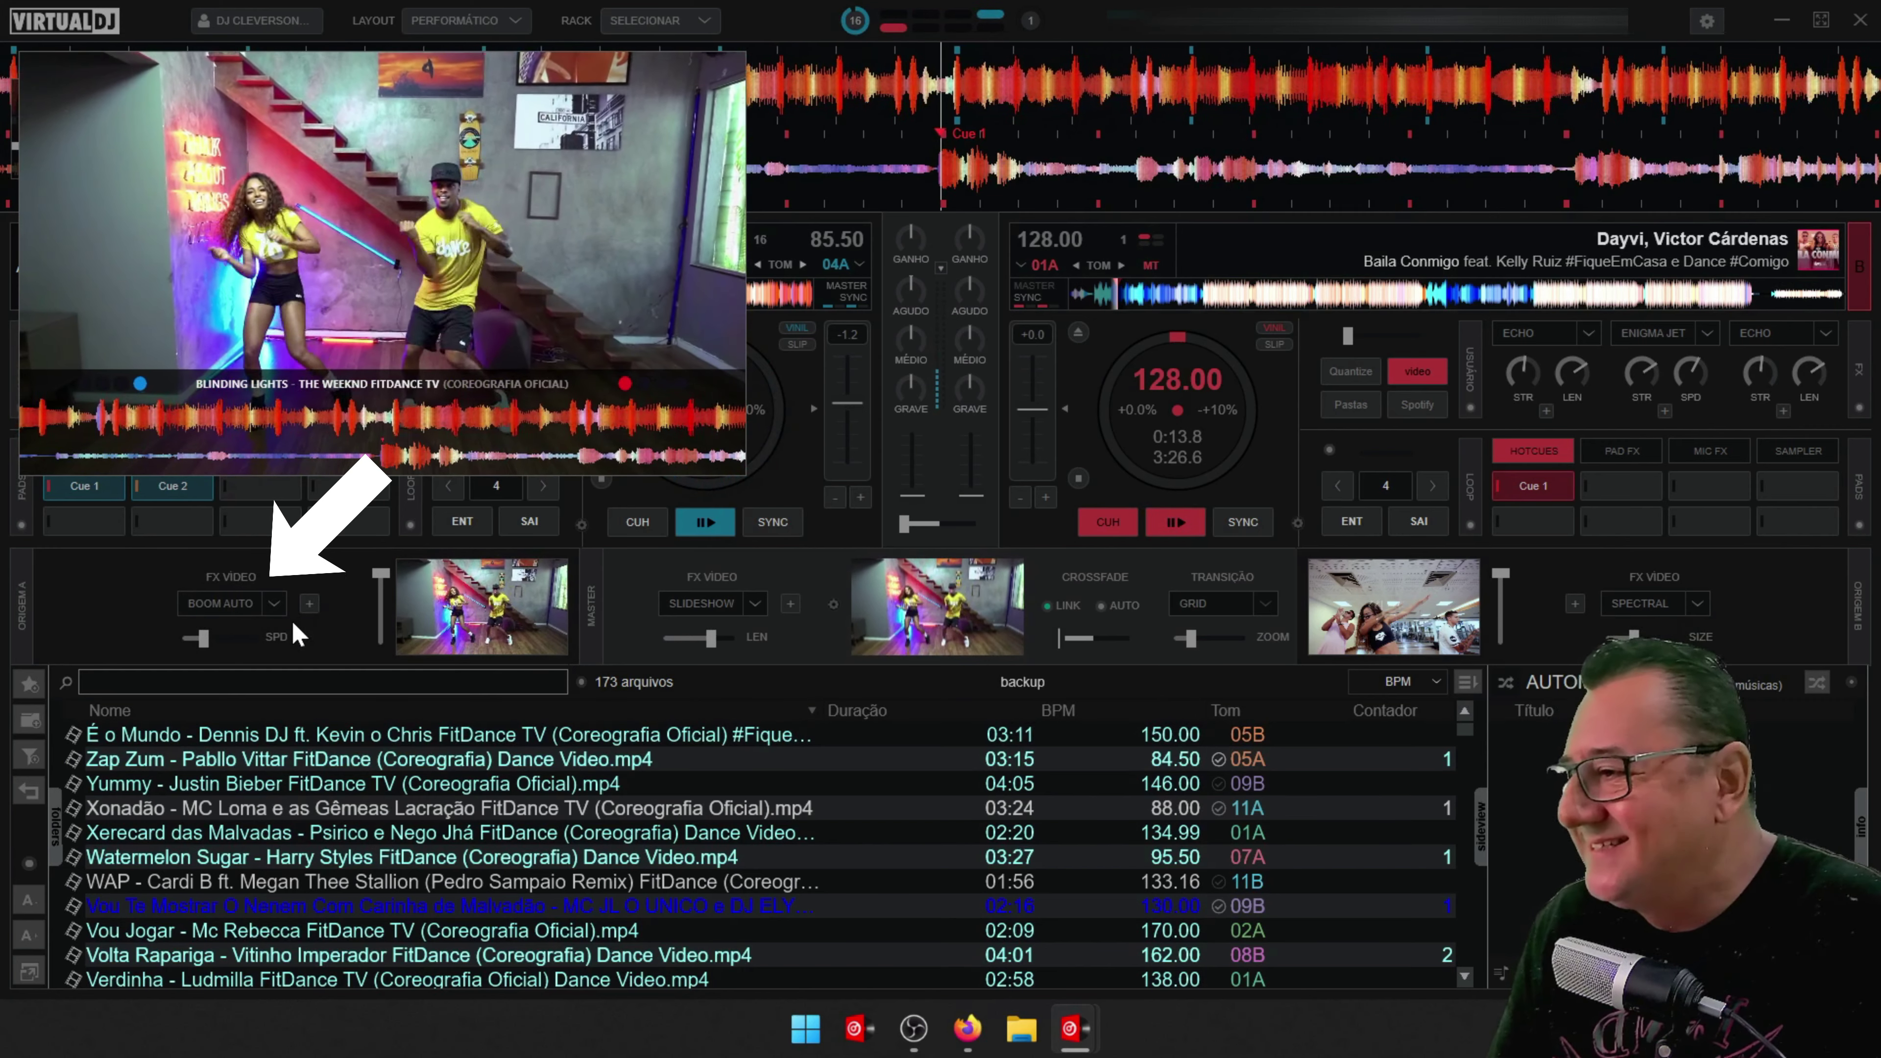
Try the Boom Auto video effect on deck A and adjust its speed.
left_click(277, 608)
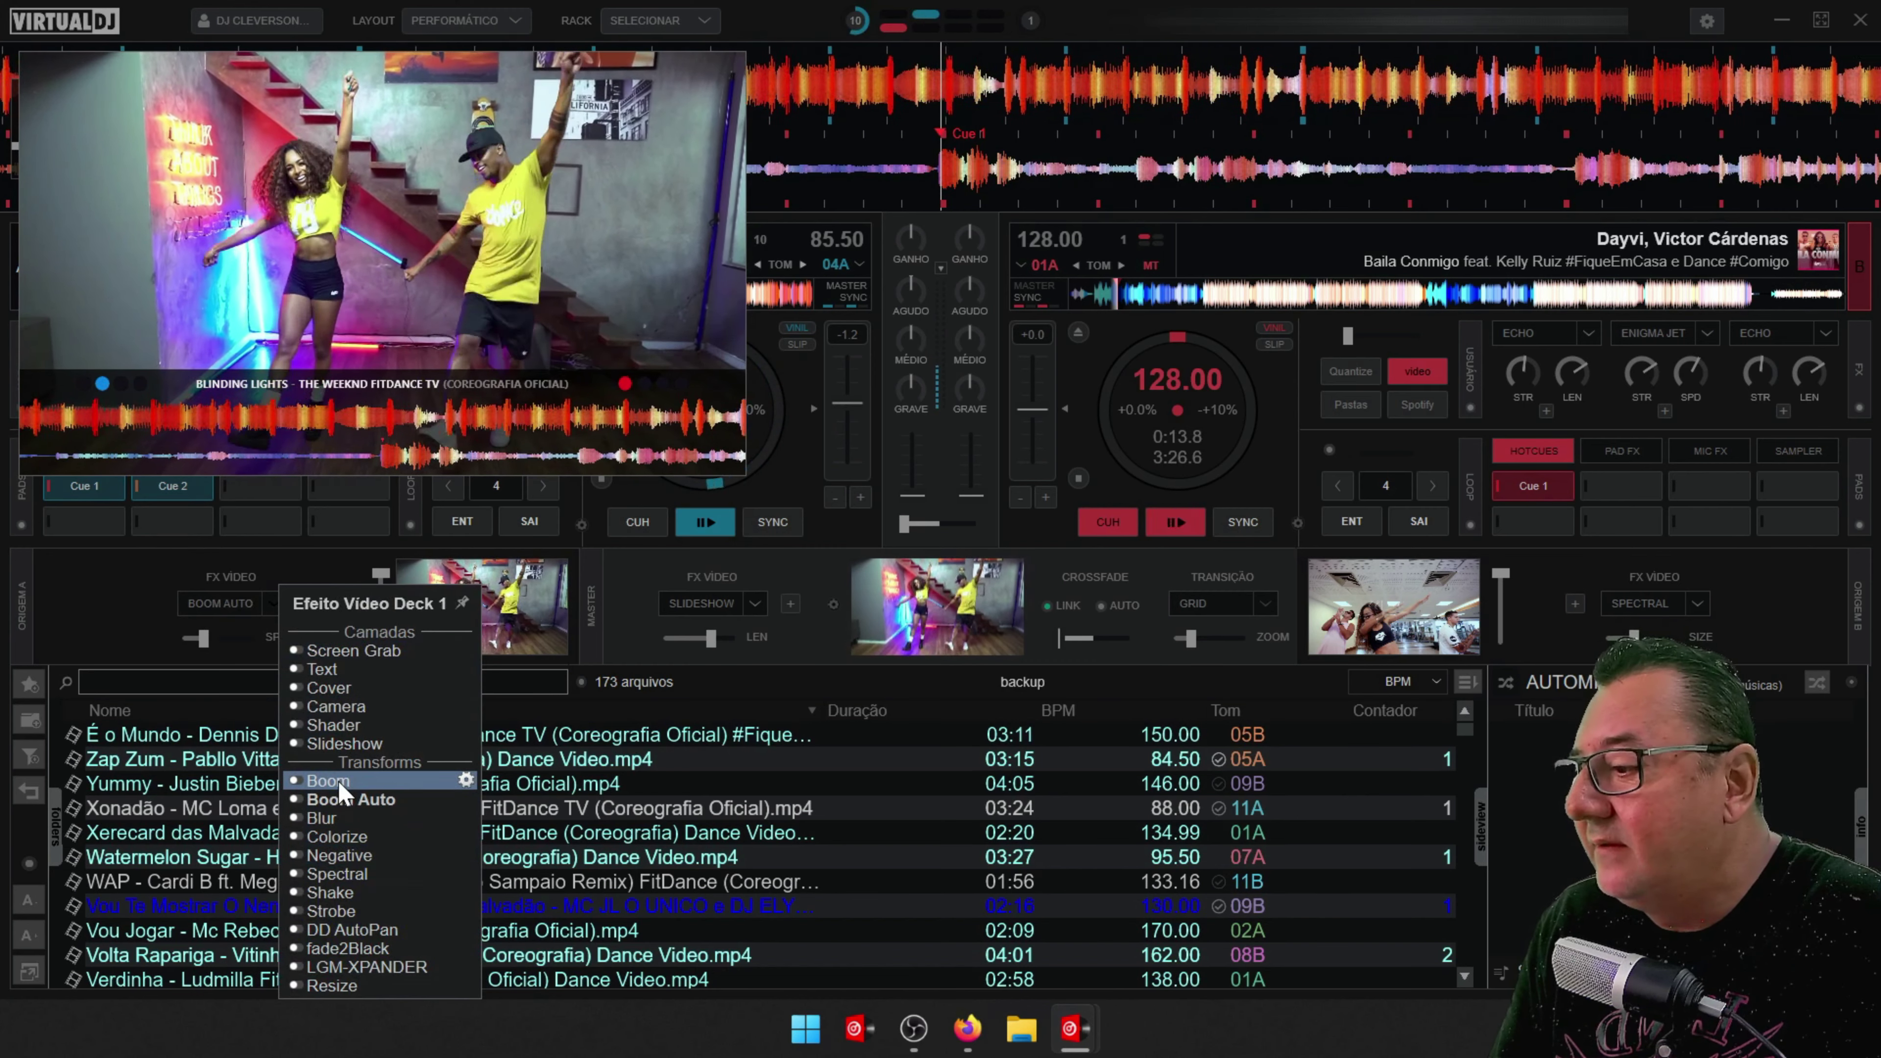
left_click(397, 806)
left_click(235, 604)
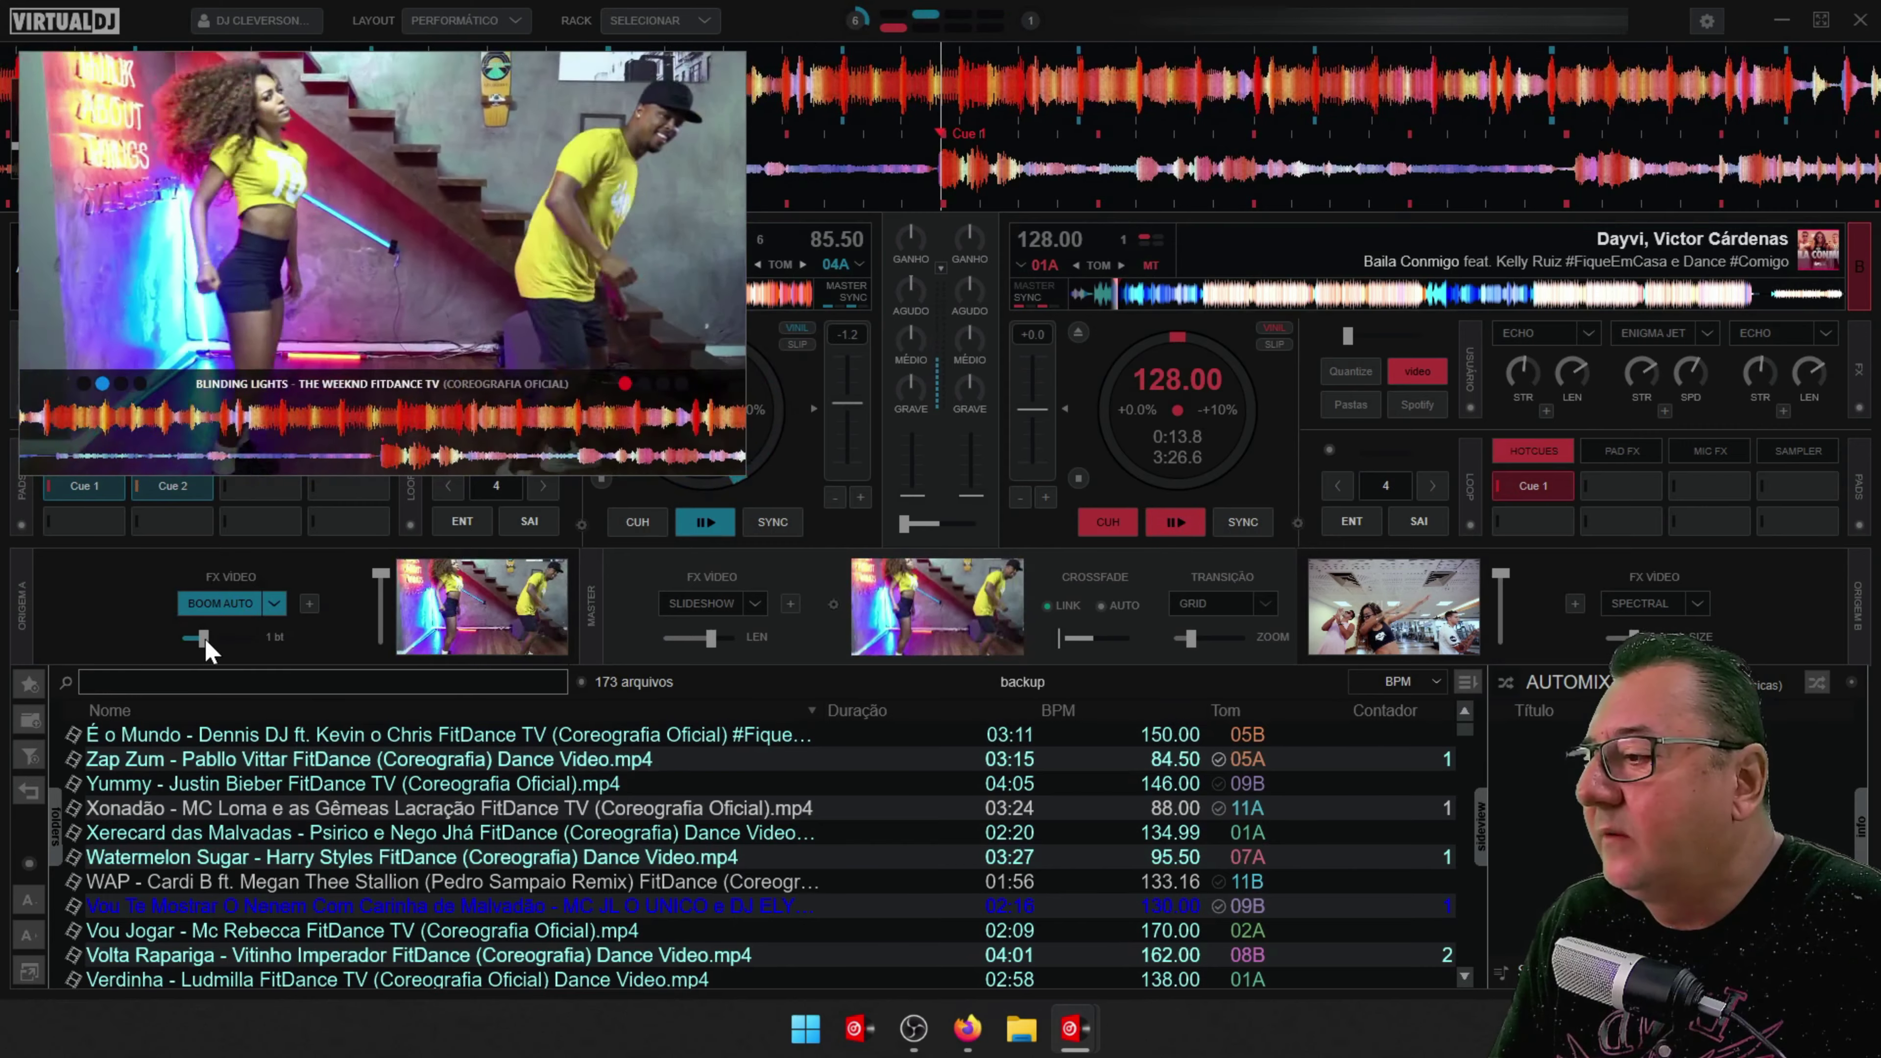
mouse_move(209, 640)
left_mouse_down()
mouse_move(249, 648)
mouse_move(209, 646)
left_mouse_up()
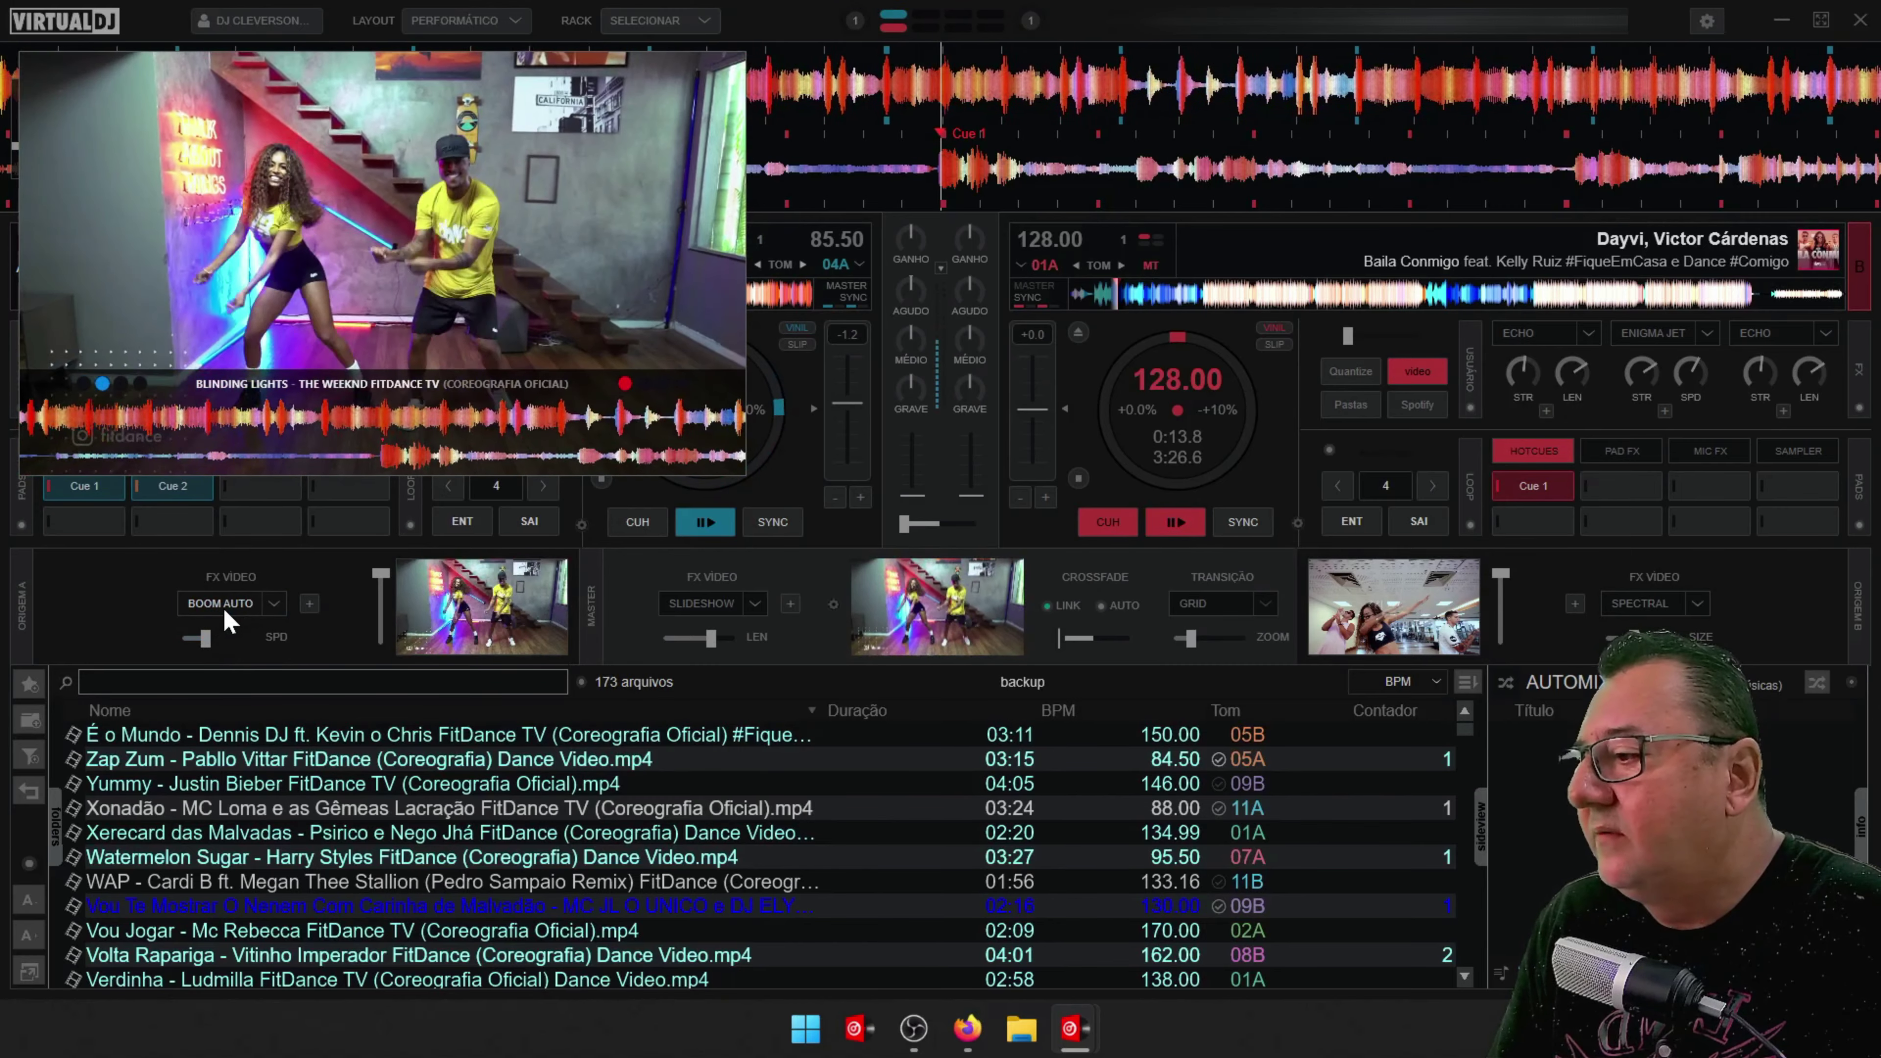
Try the Blur video effect on deck A with a varied strength, and turn it off.
left_click(274, 604)
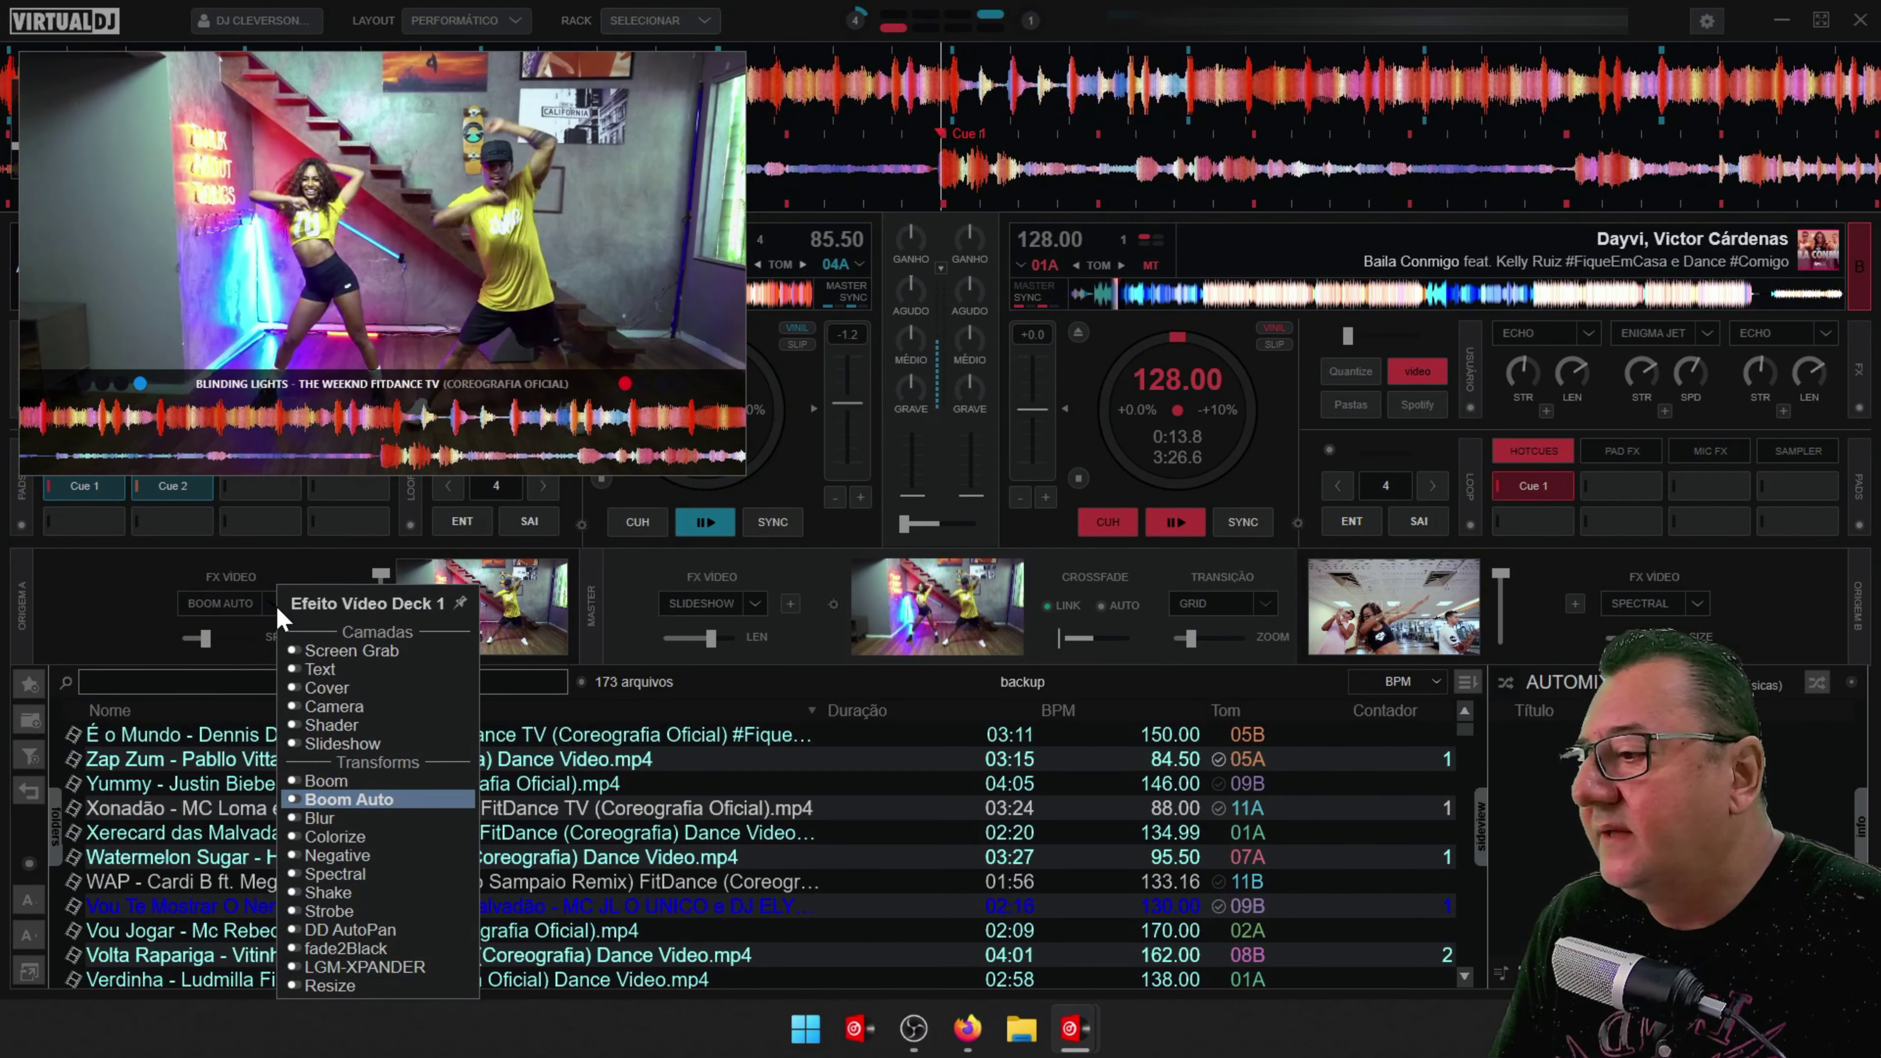
left_click(343, 818)
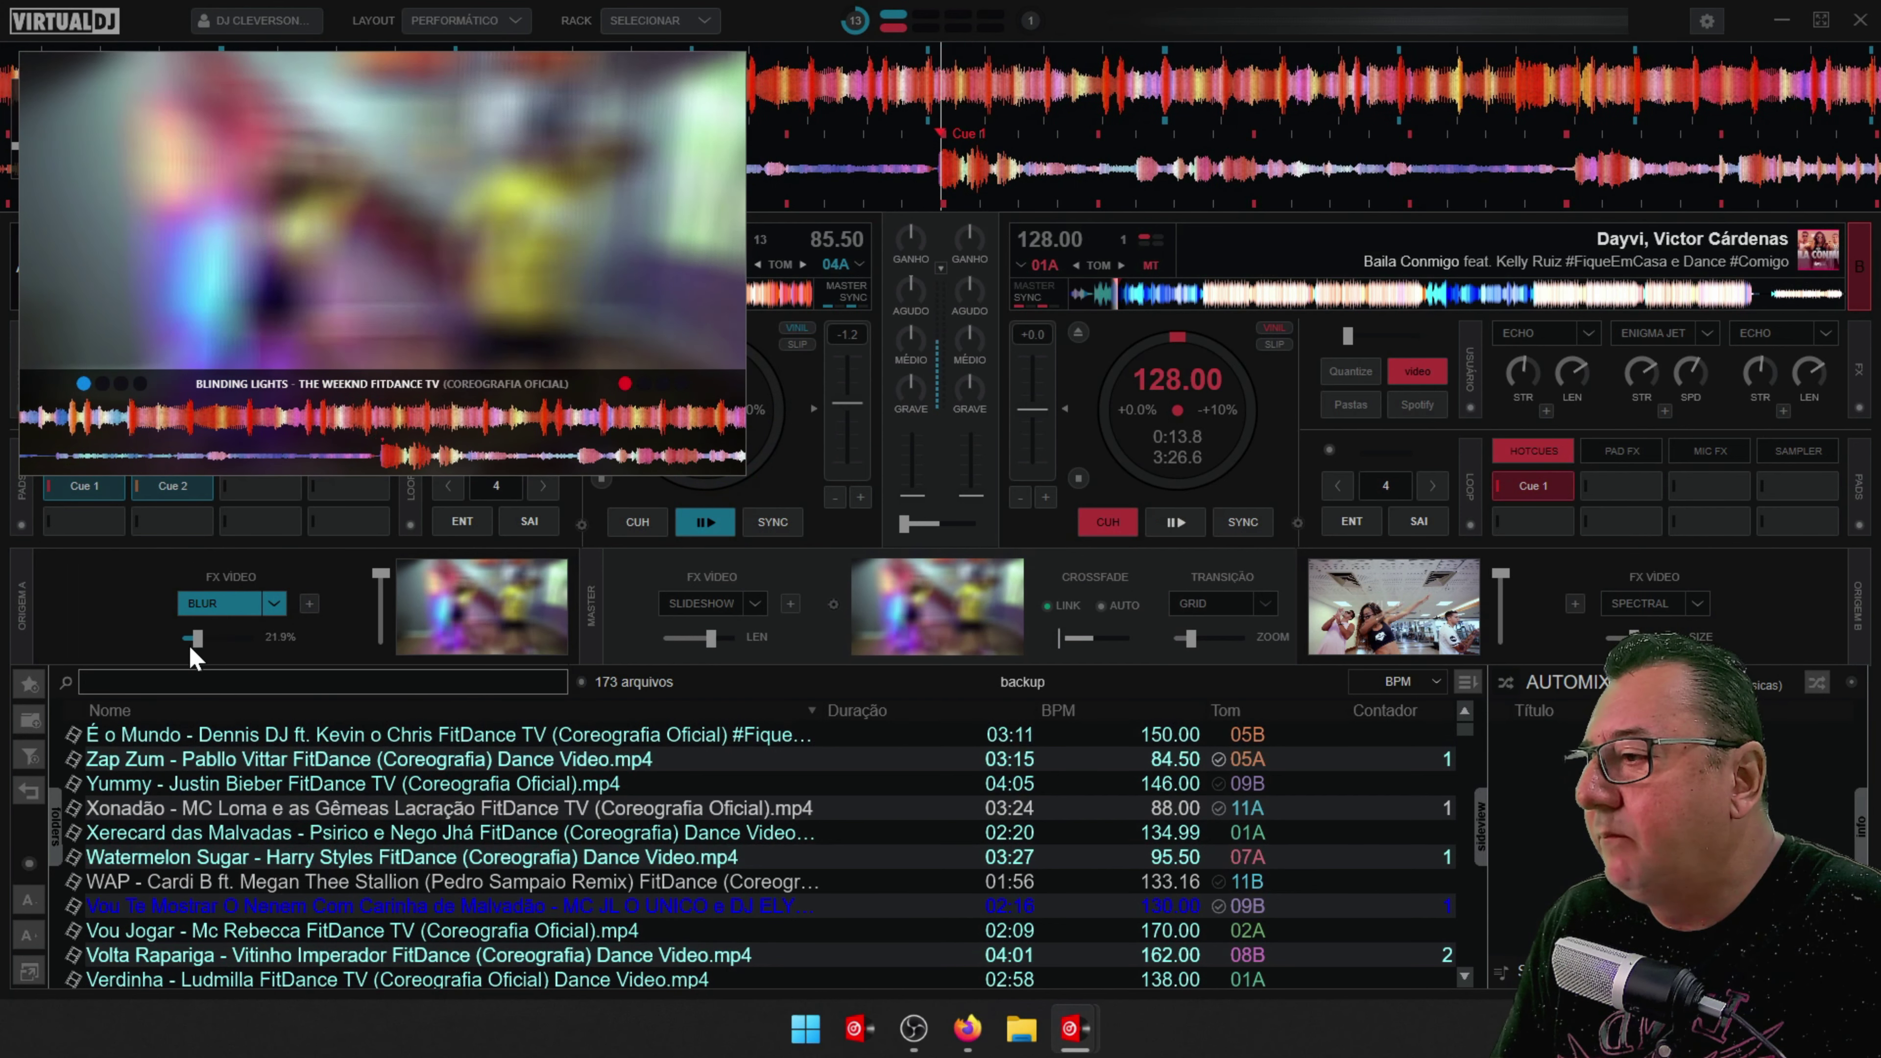
left_click_drag(179, 650, 205, 656)
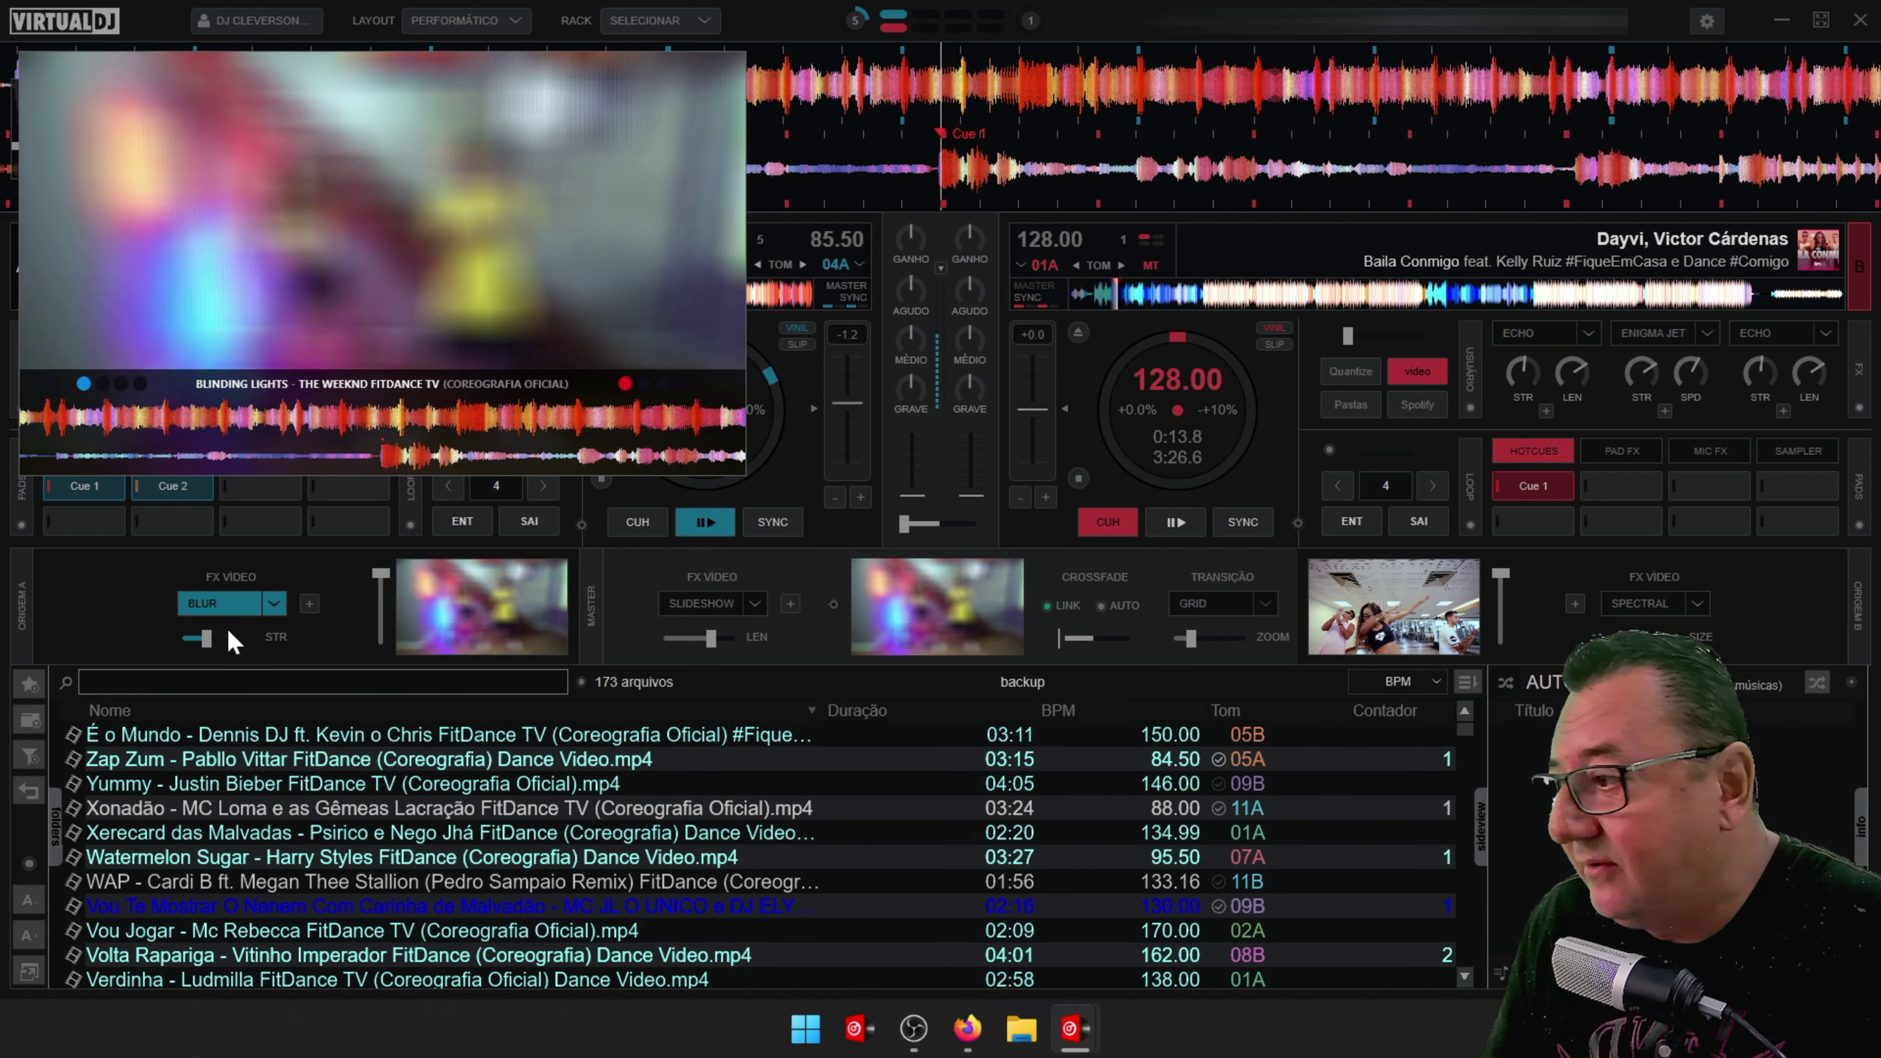
left_click(271, 605)
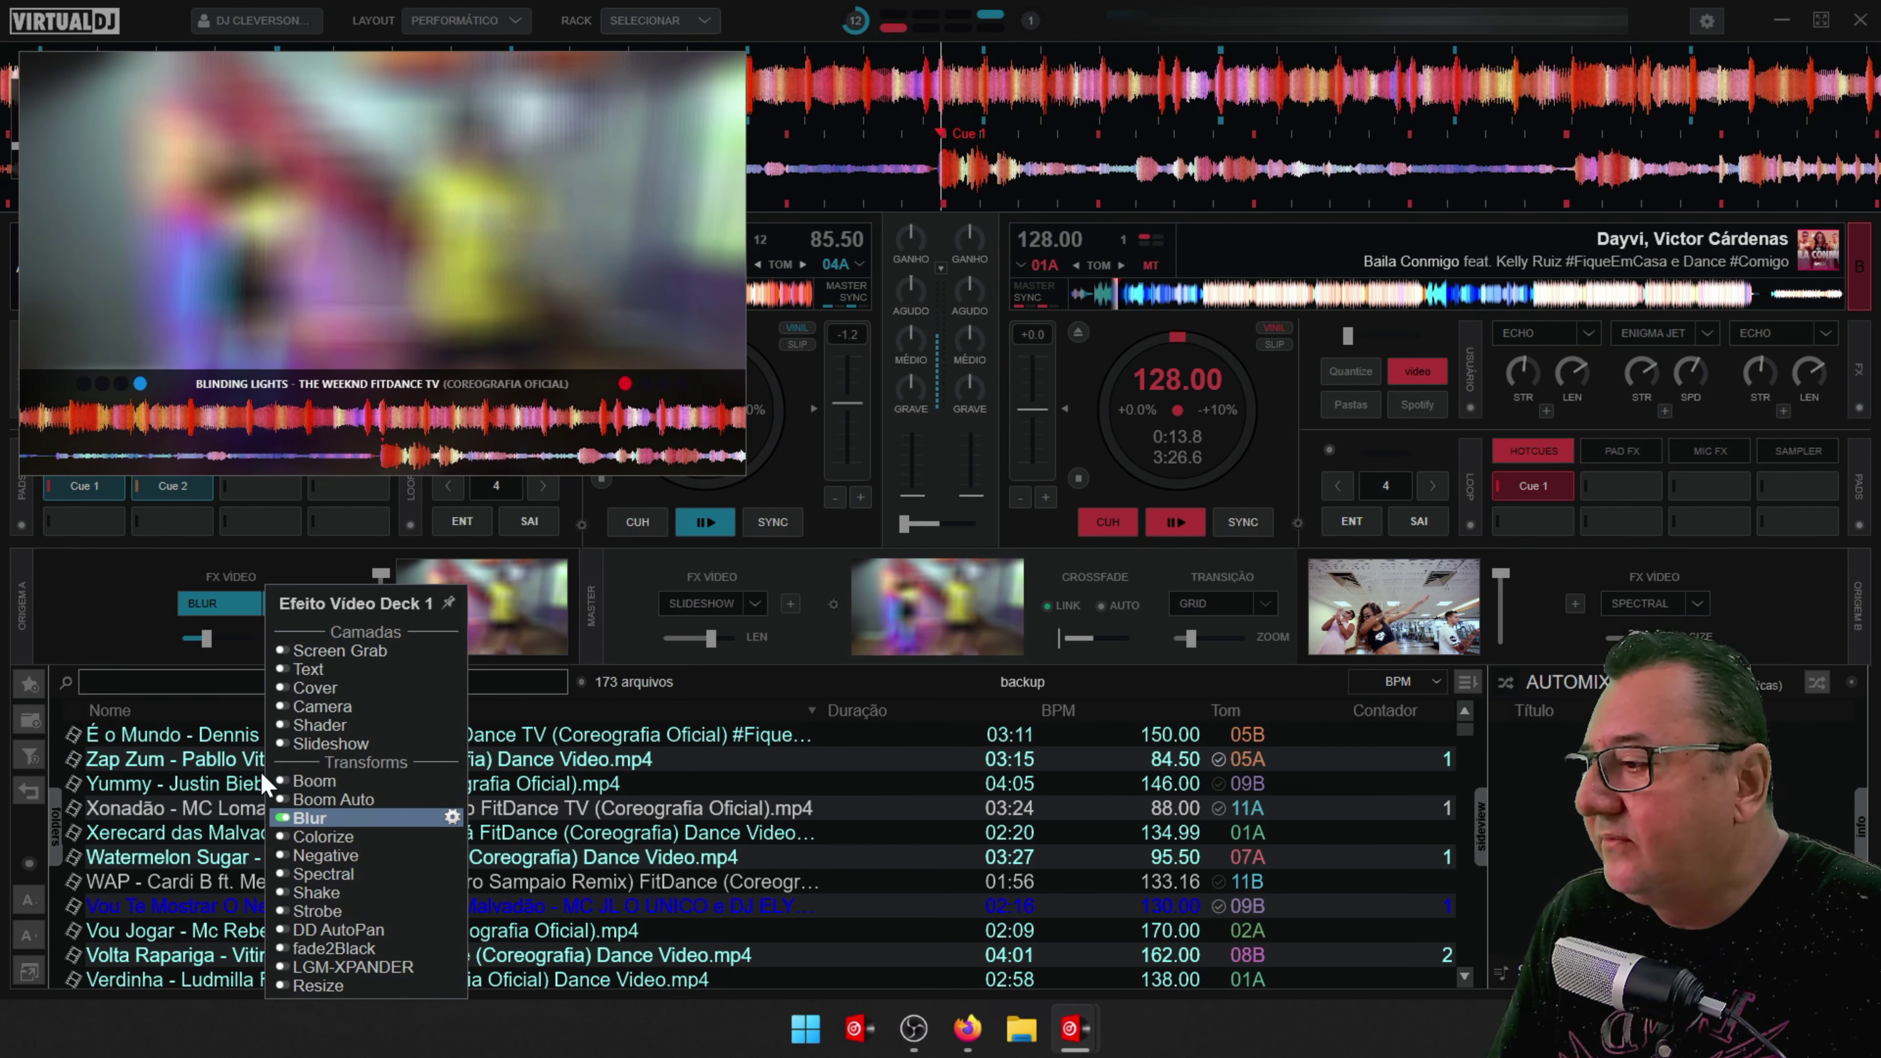
left_click(195, 603)
Try the Colorize video effect on deck A and shift its colour.
left_click(274, 609)
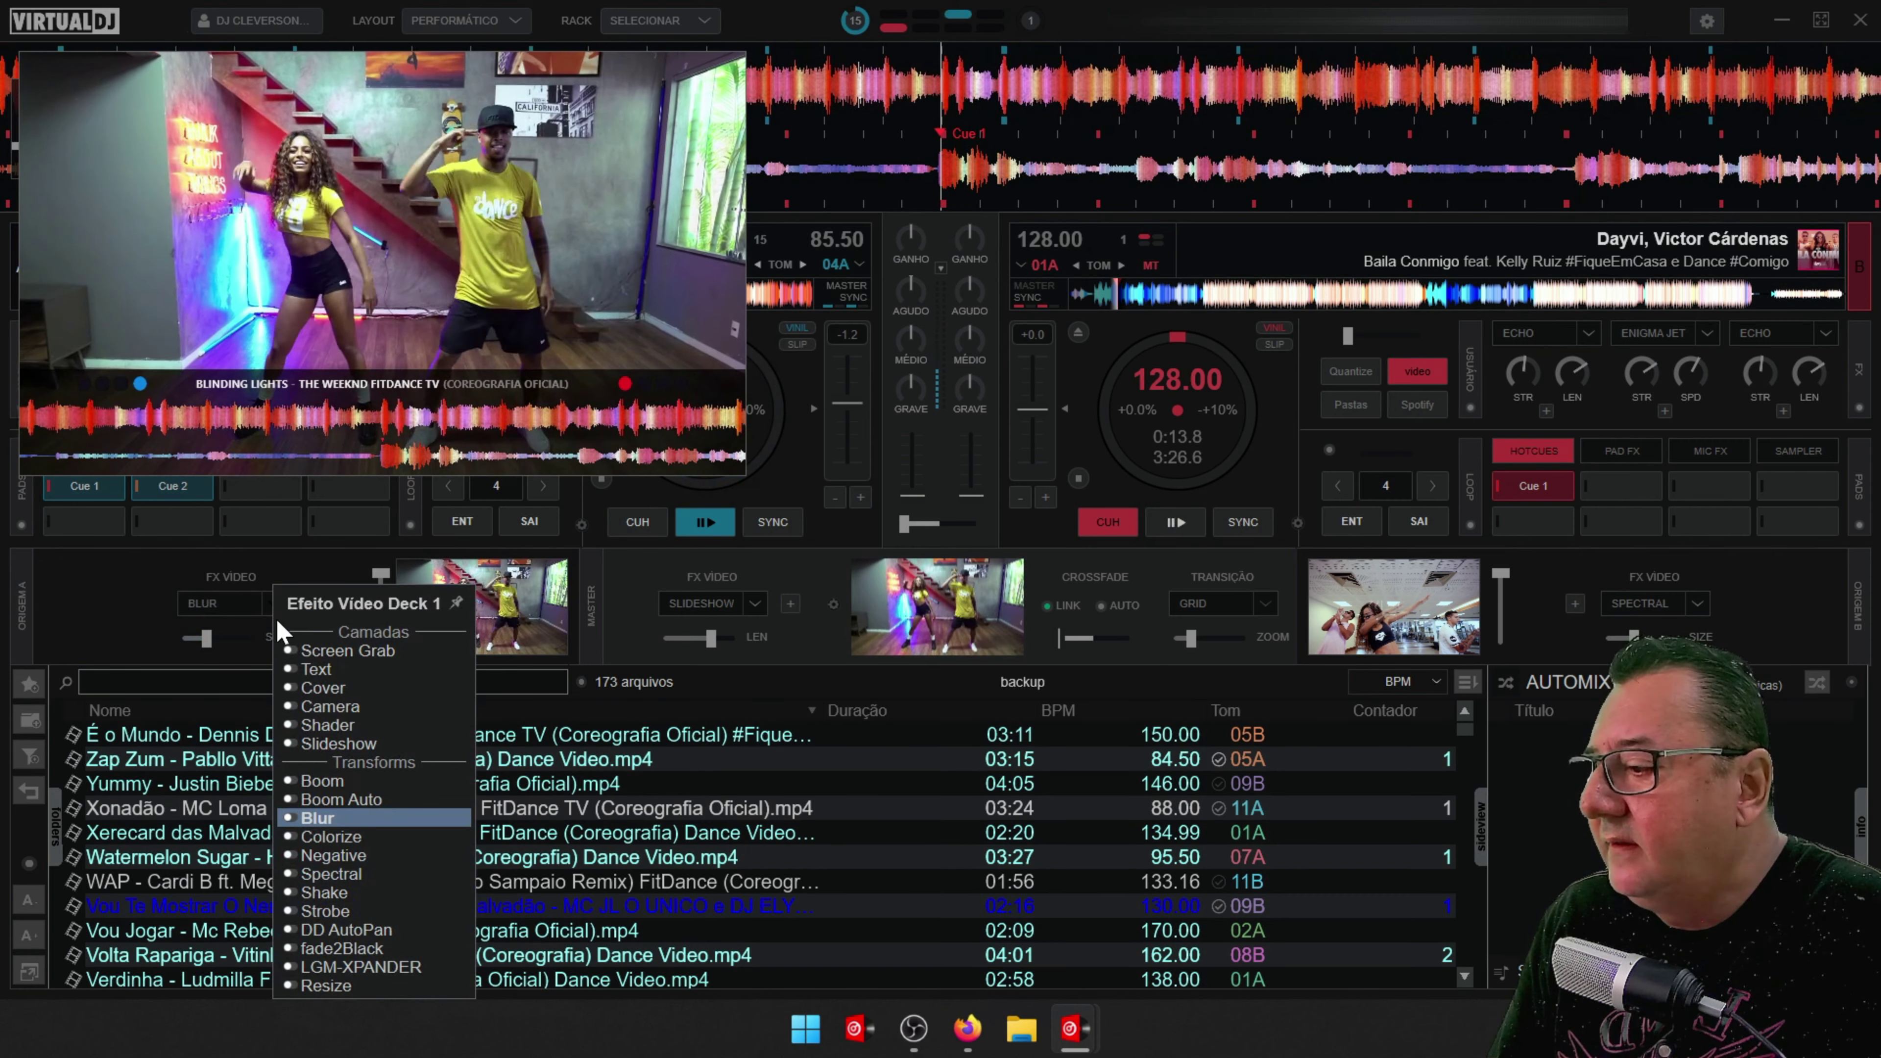
left_click(331, 837)
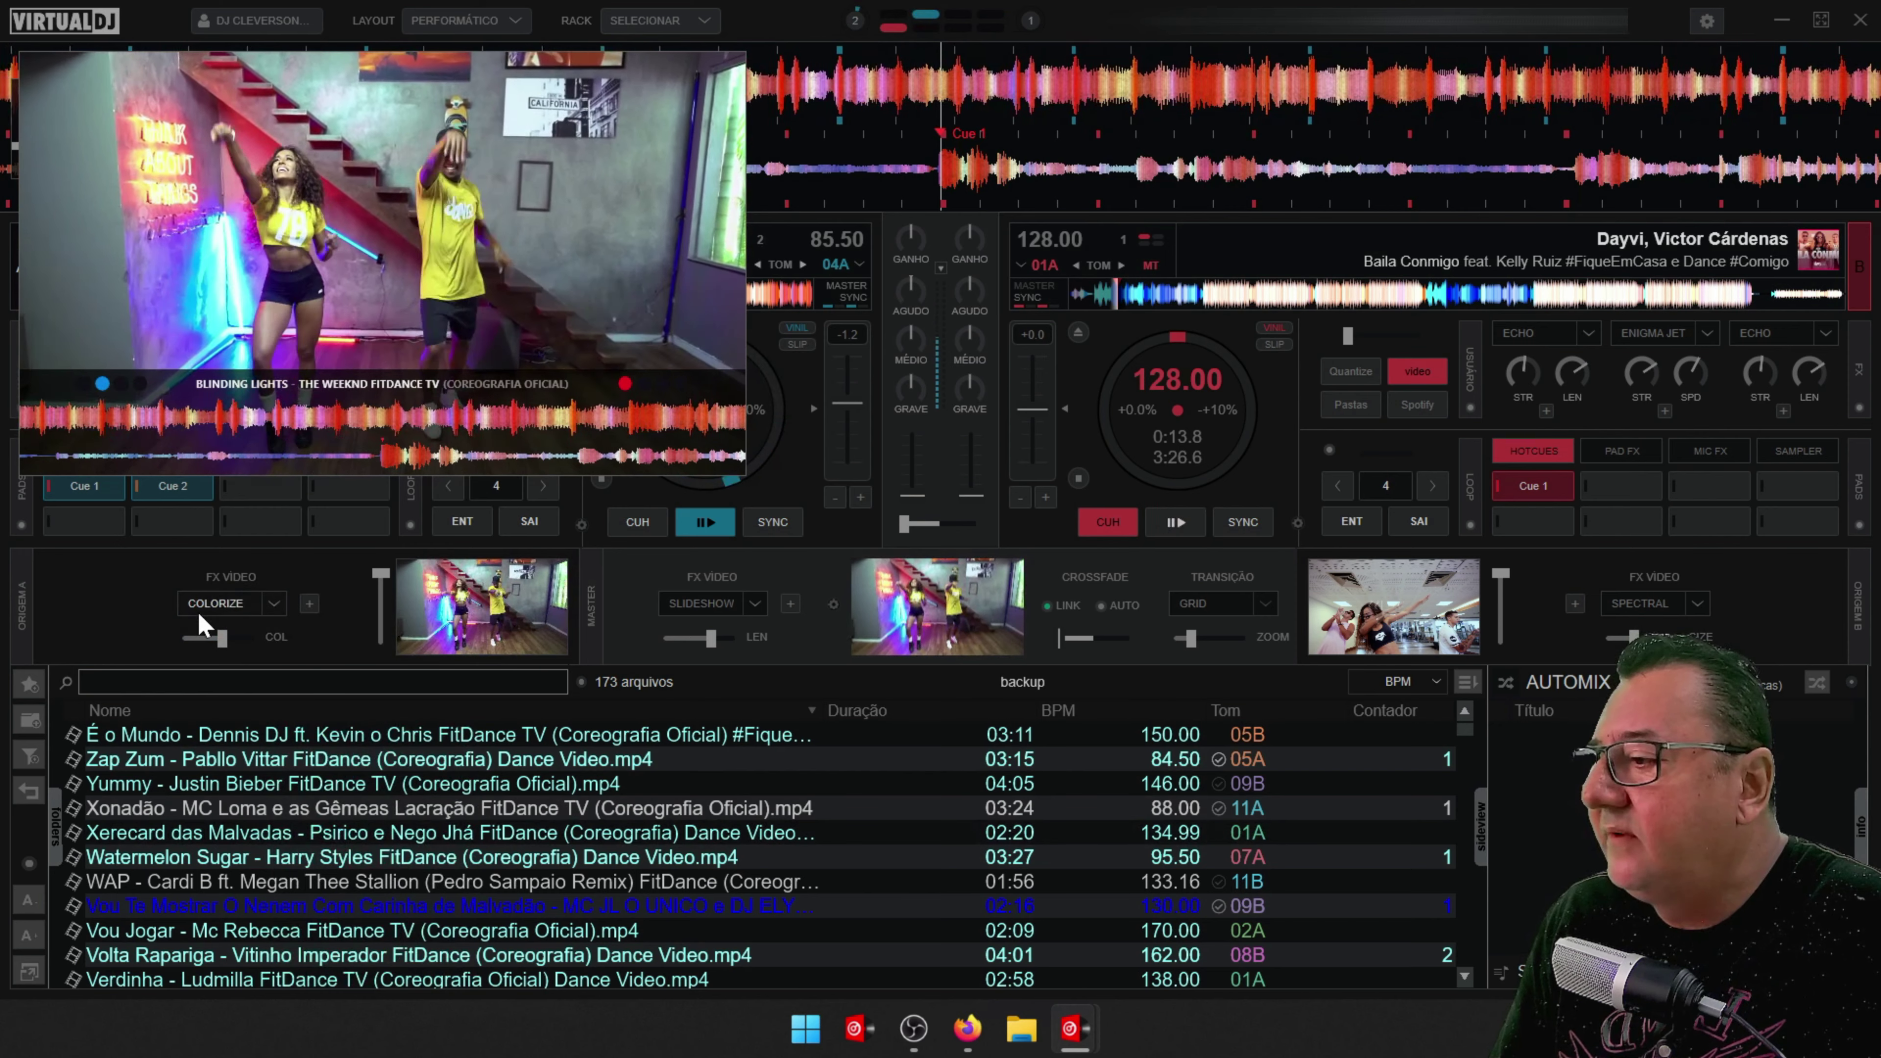
left_click(245, 603)
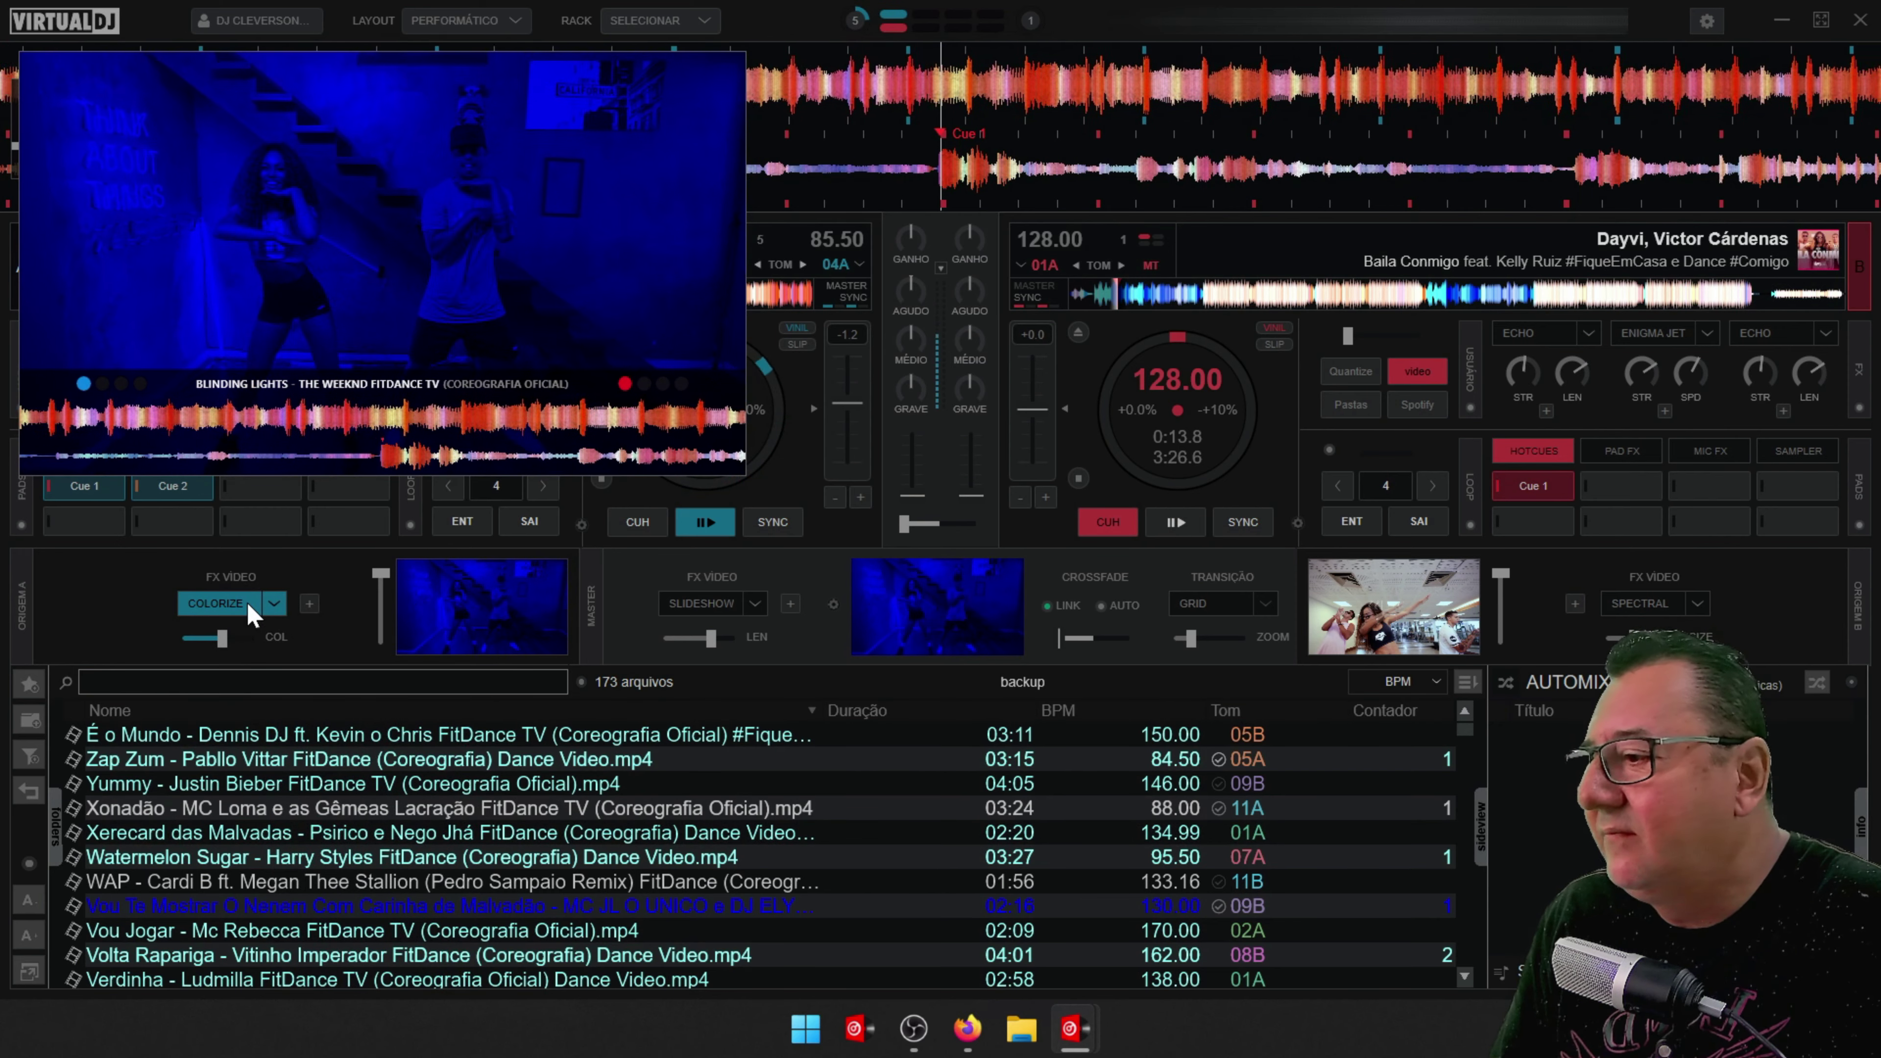
left_click_drag(222, 638, 204, 636)
Try the Negative video effect on deck A and turn it off.
left_click(273, 603)
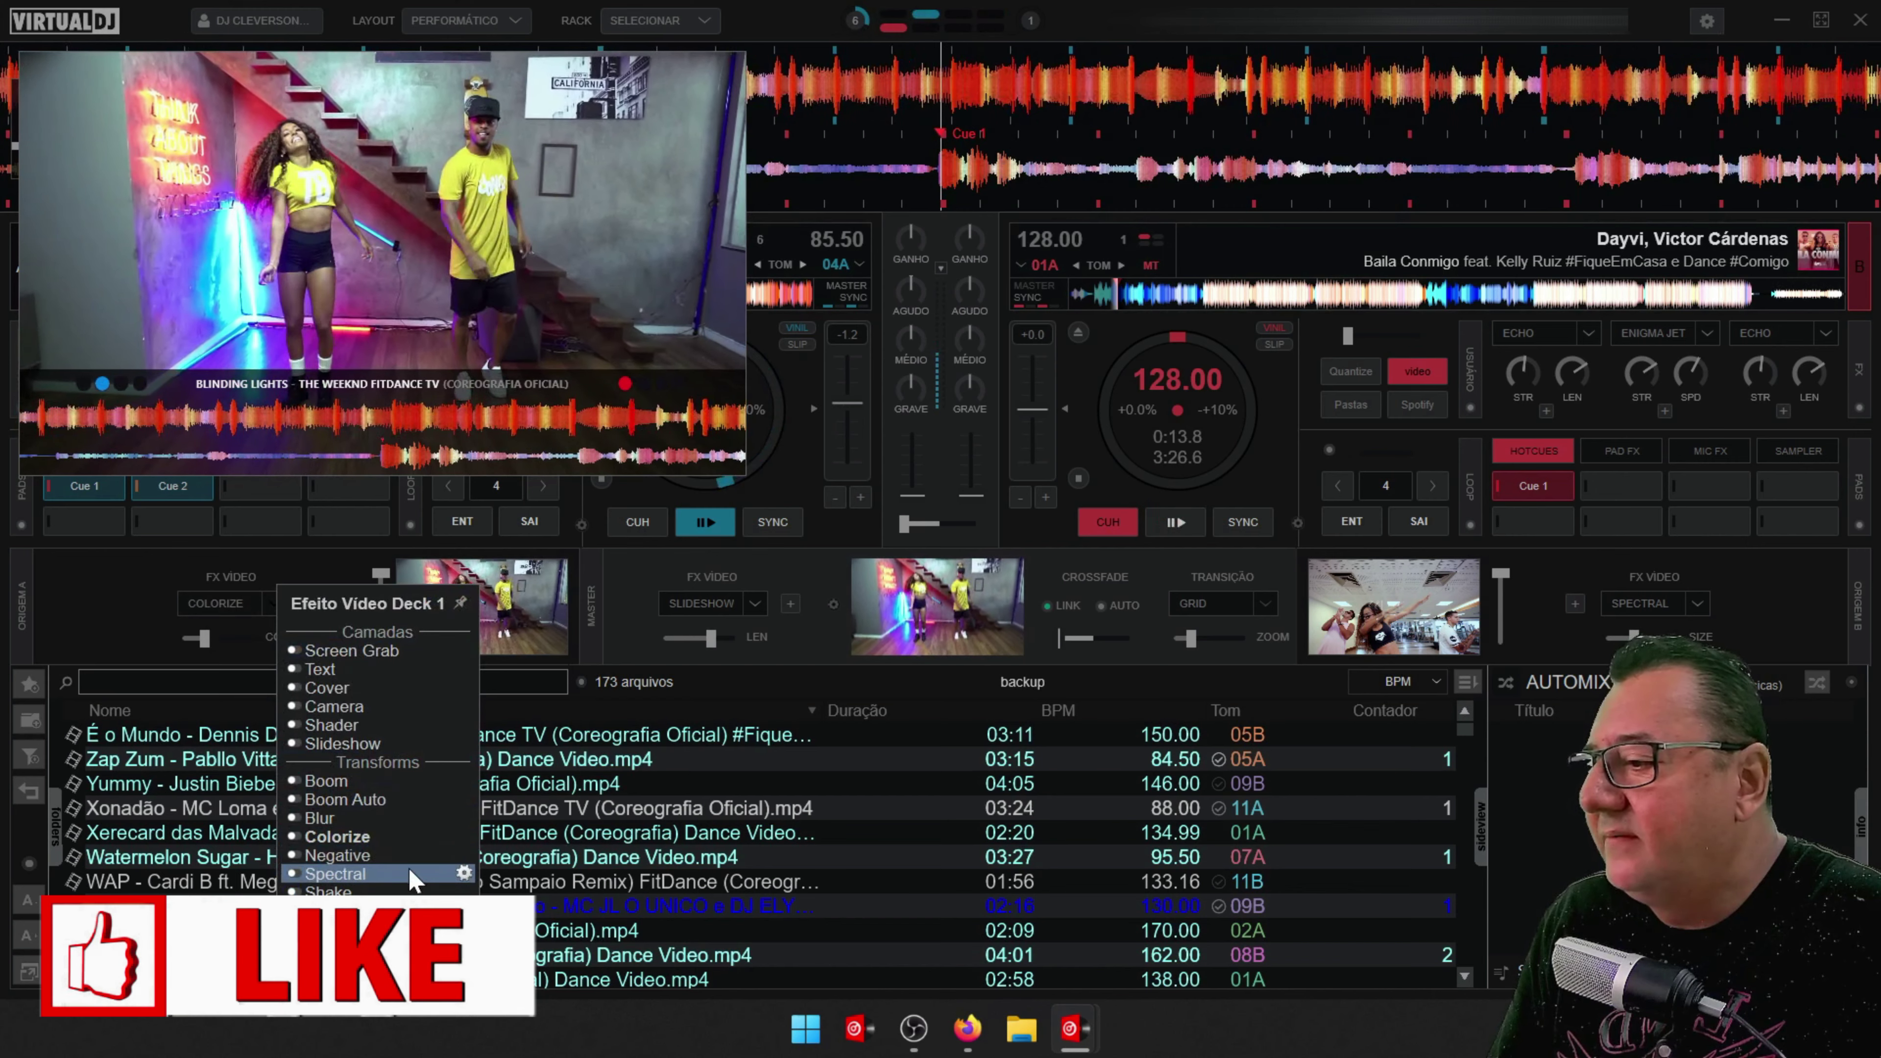
left_click(383, 858)
left_click(227, 609)
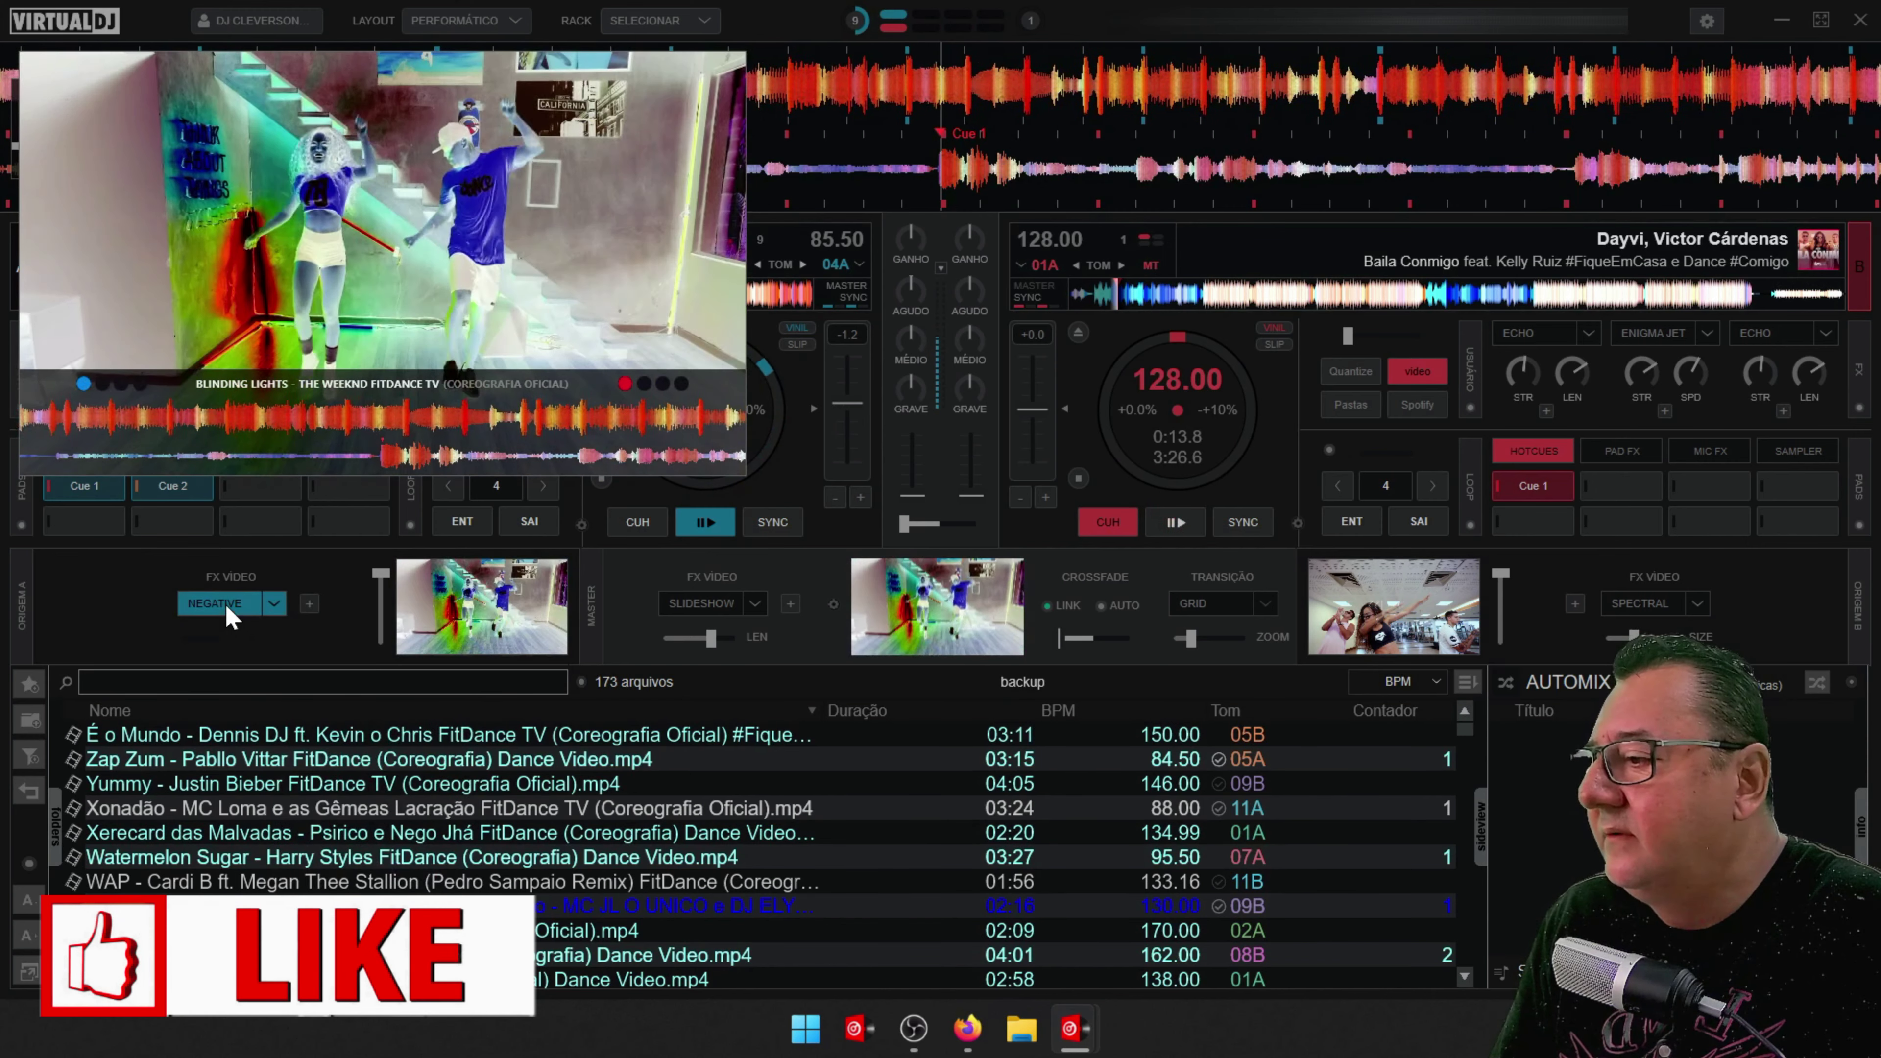
left_click(229, 607)
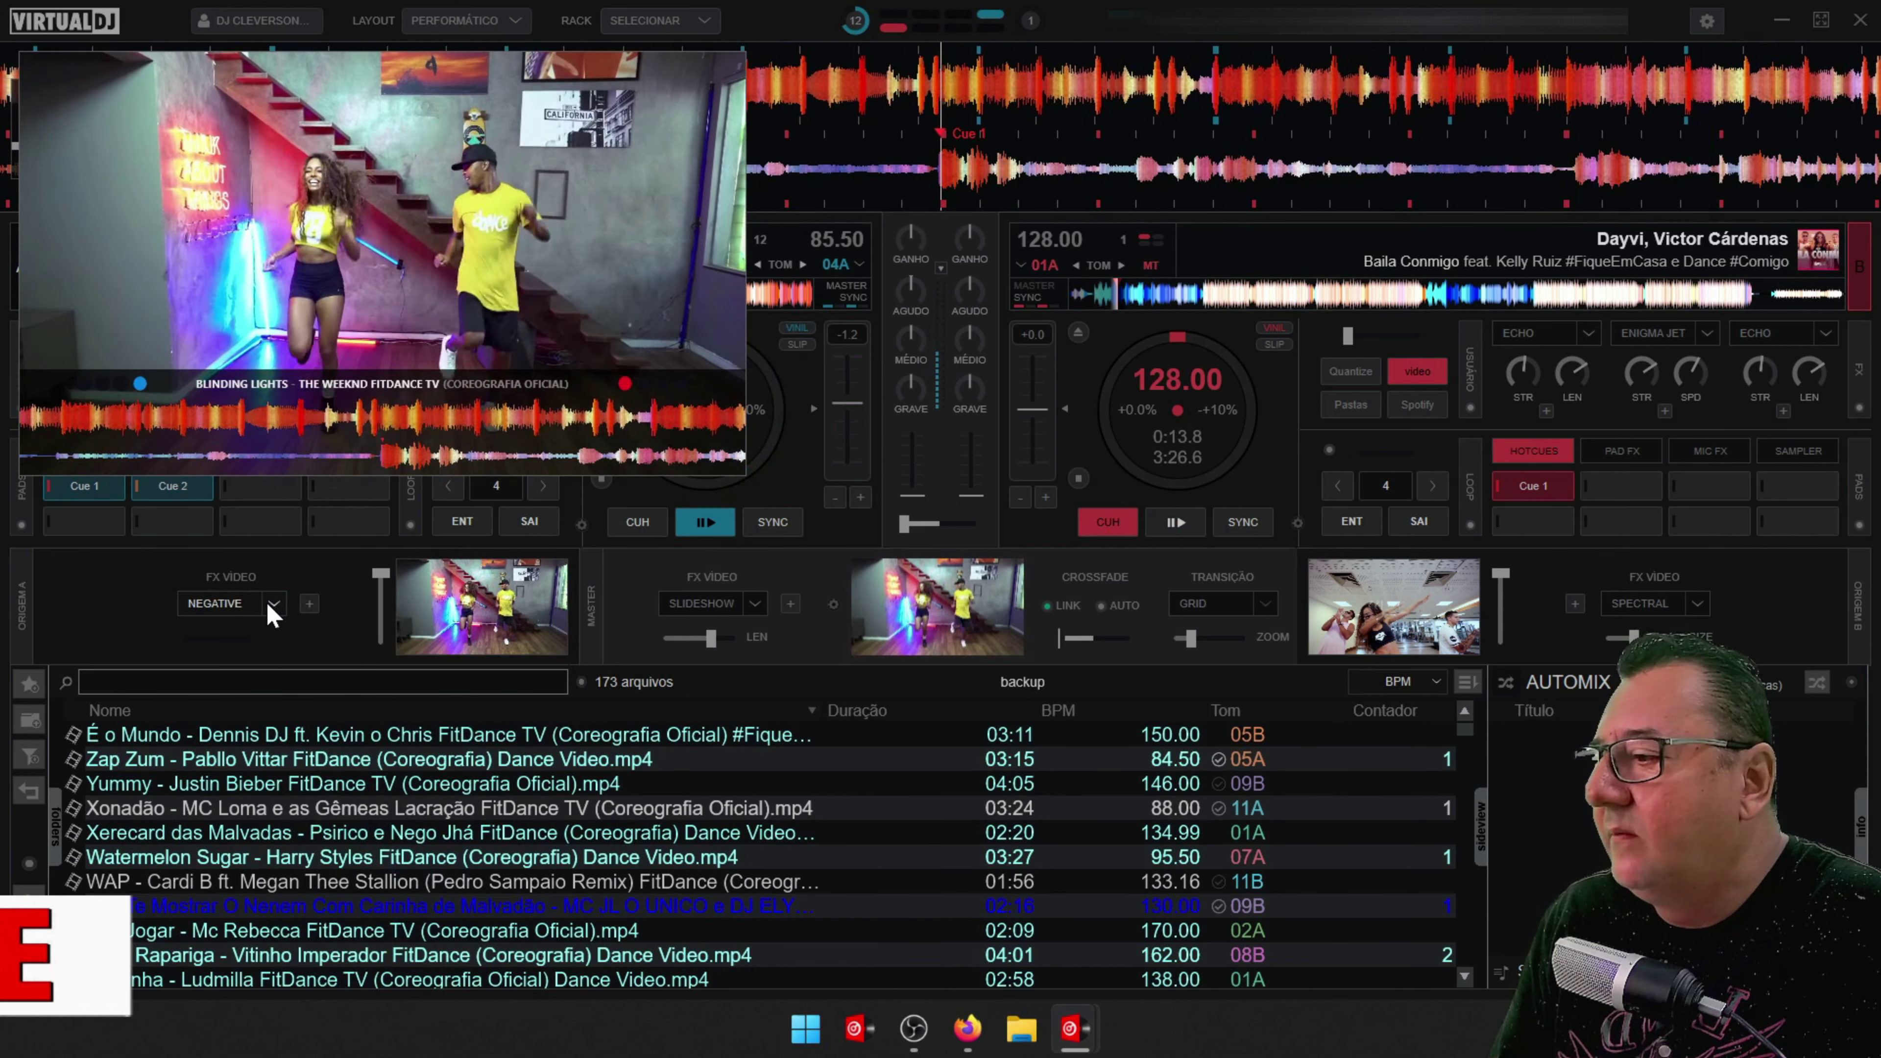
Select and activate the Spectral video effect on deck A.
left_click(269, 604)
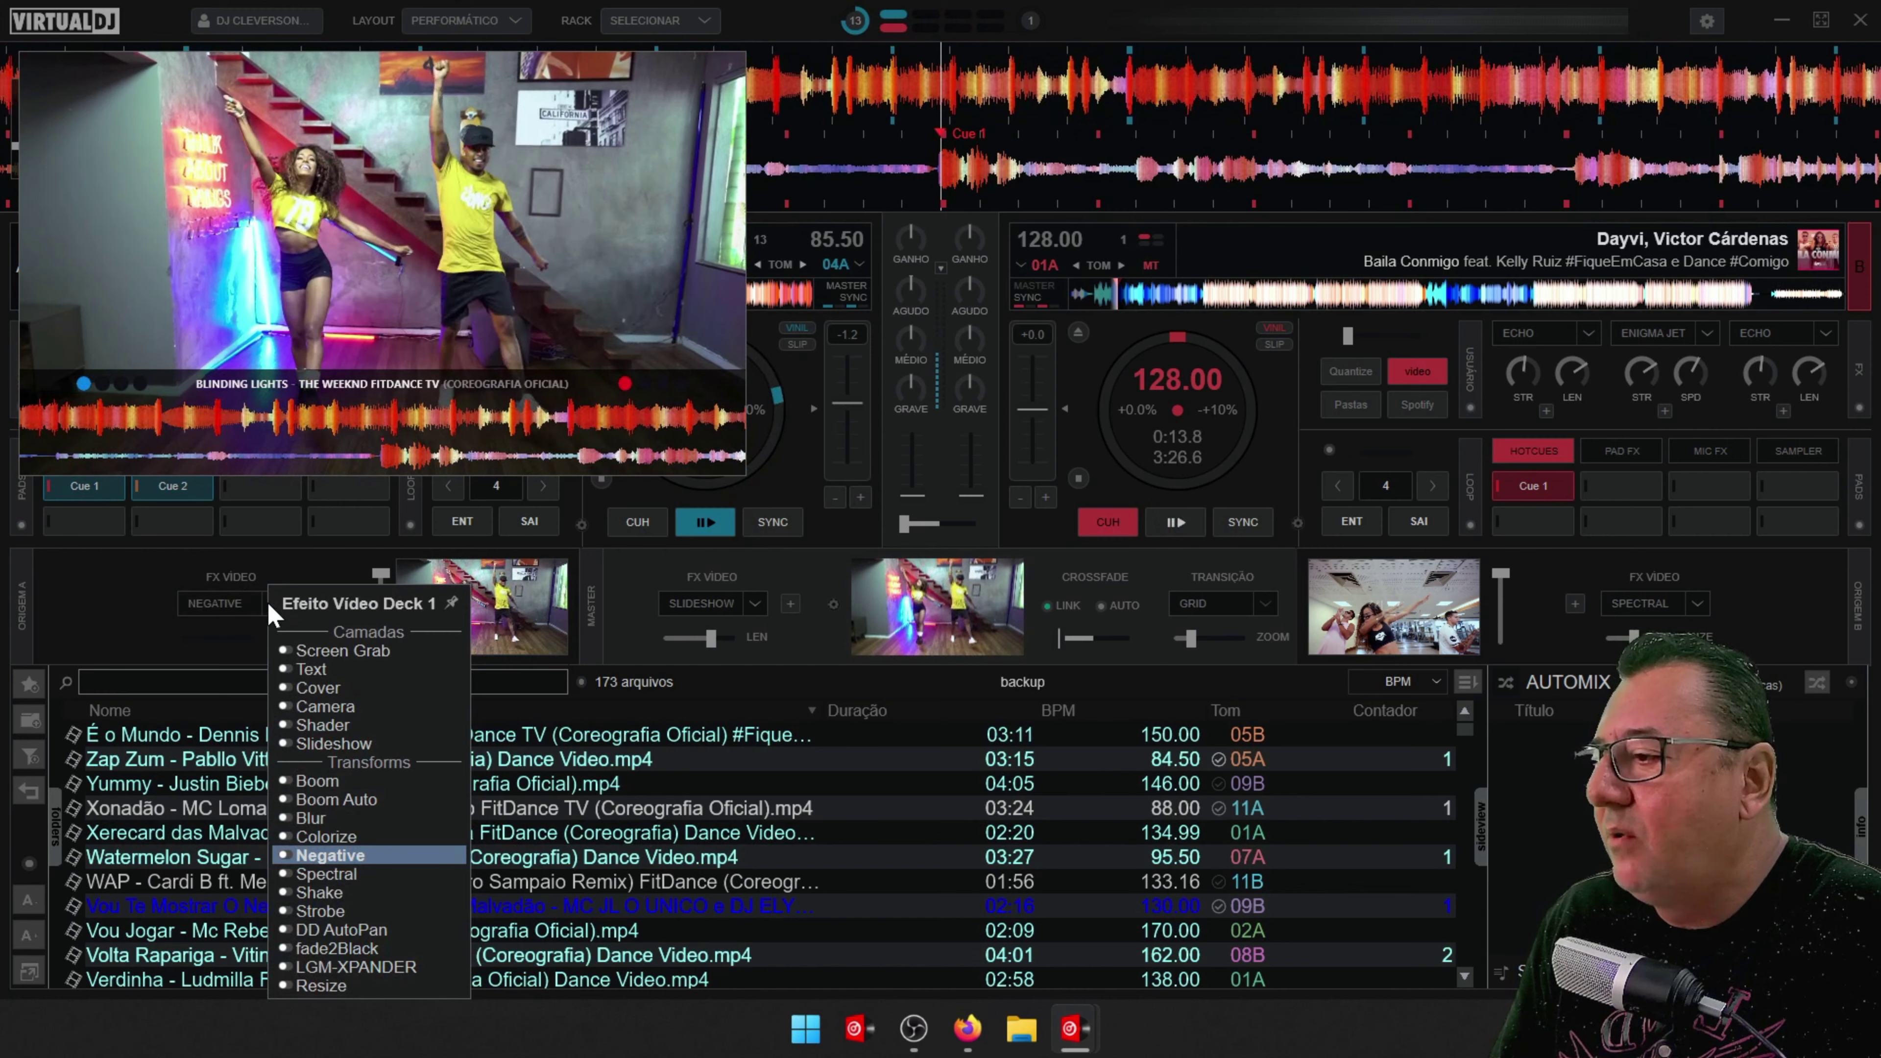
left_click(320, 874)
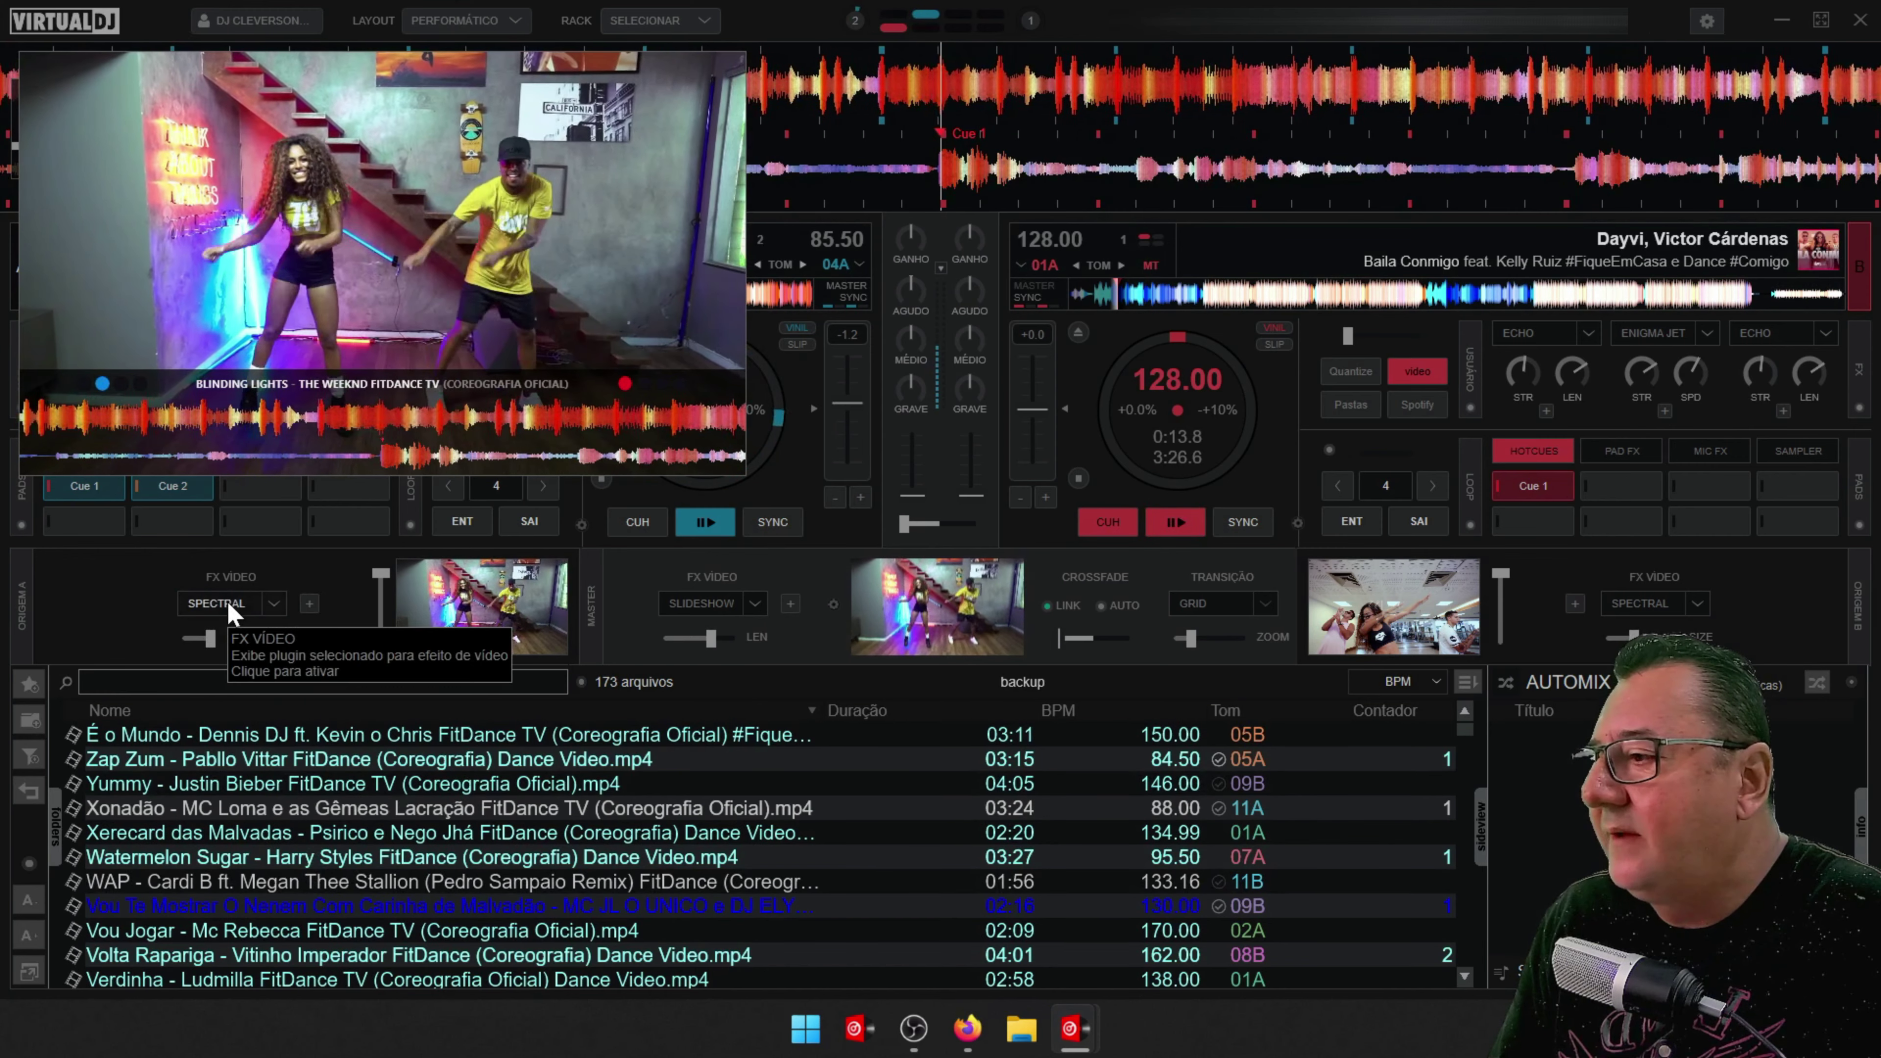
left_click(203, 605)
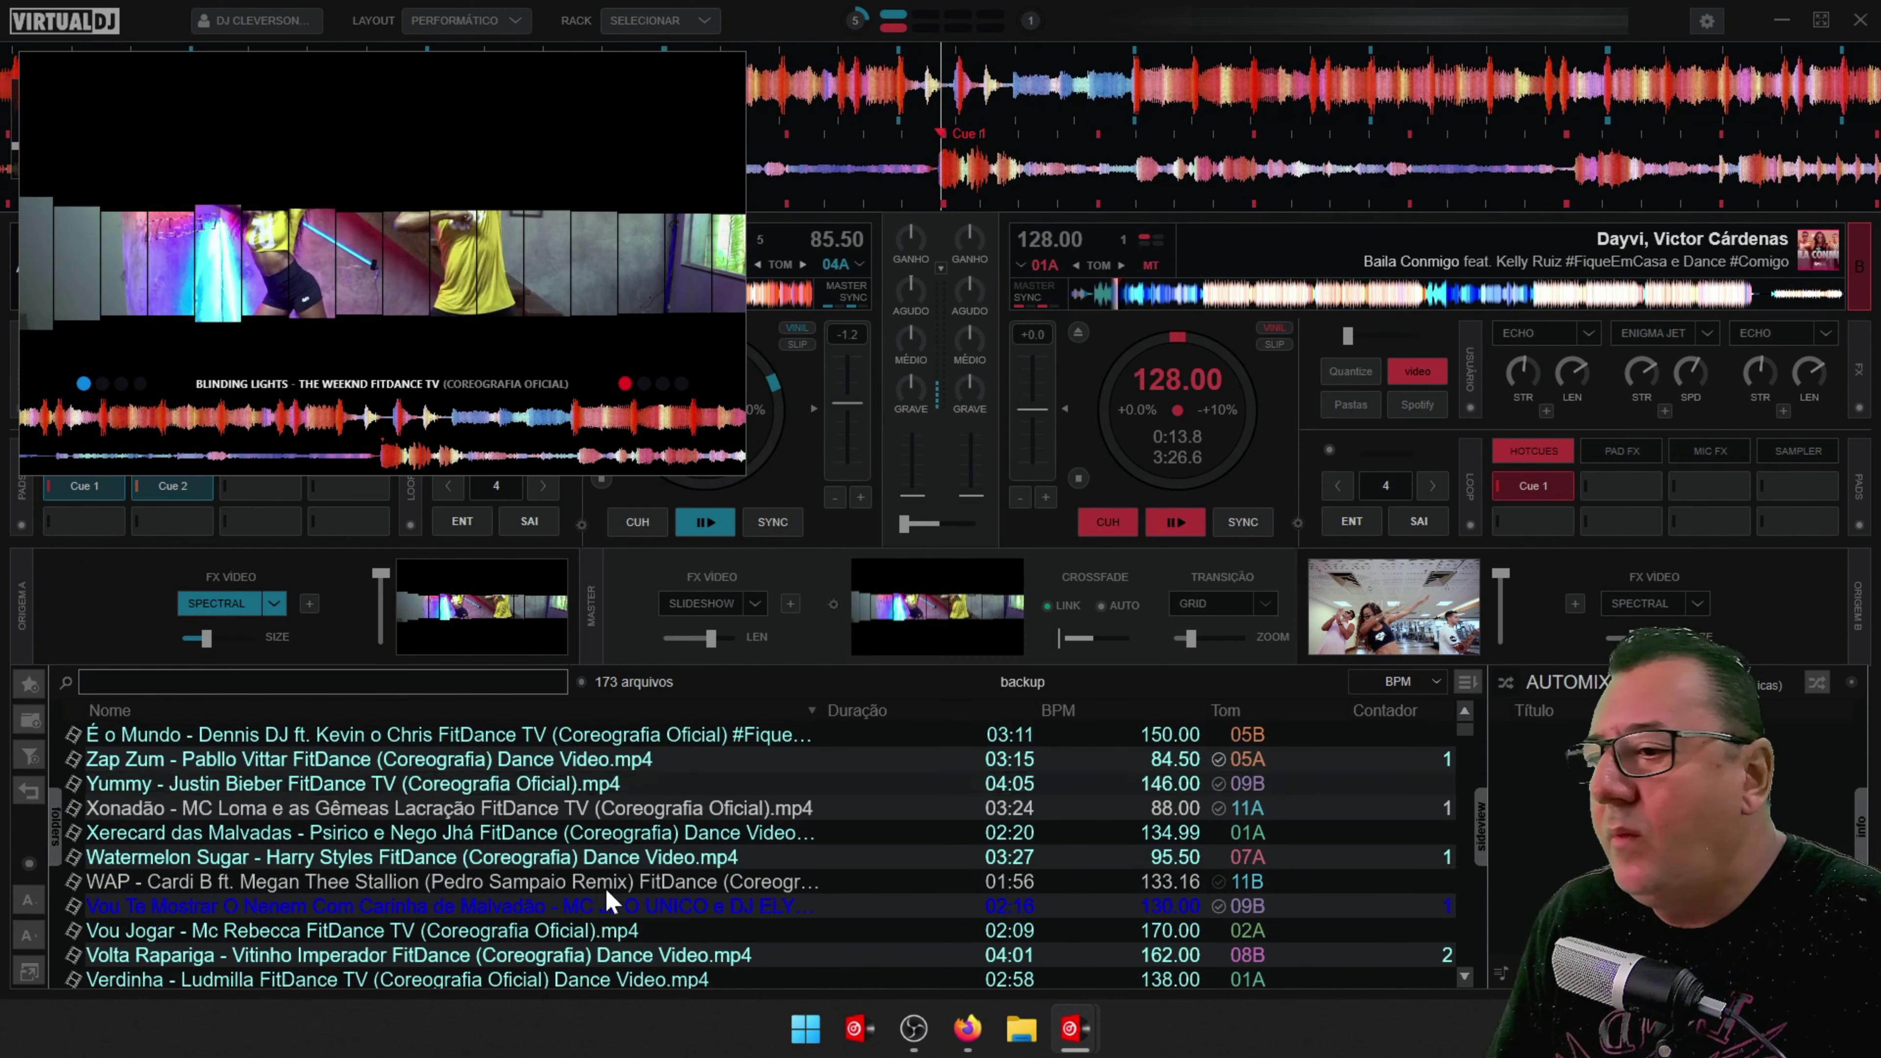
Load David Guetta's Sexy Bitch (Extended) from the 00 POP & DANCE folder onto deck B and start playing it.
left_click(57, 836)
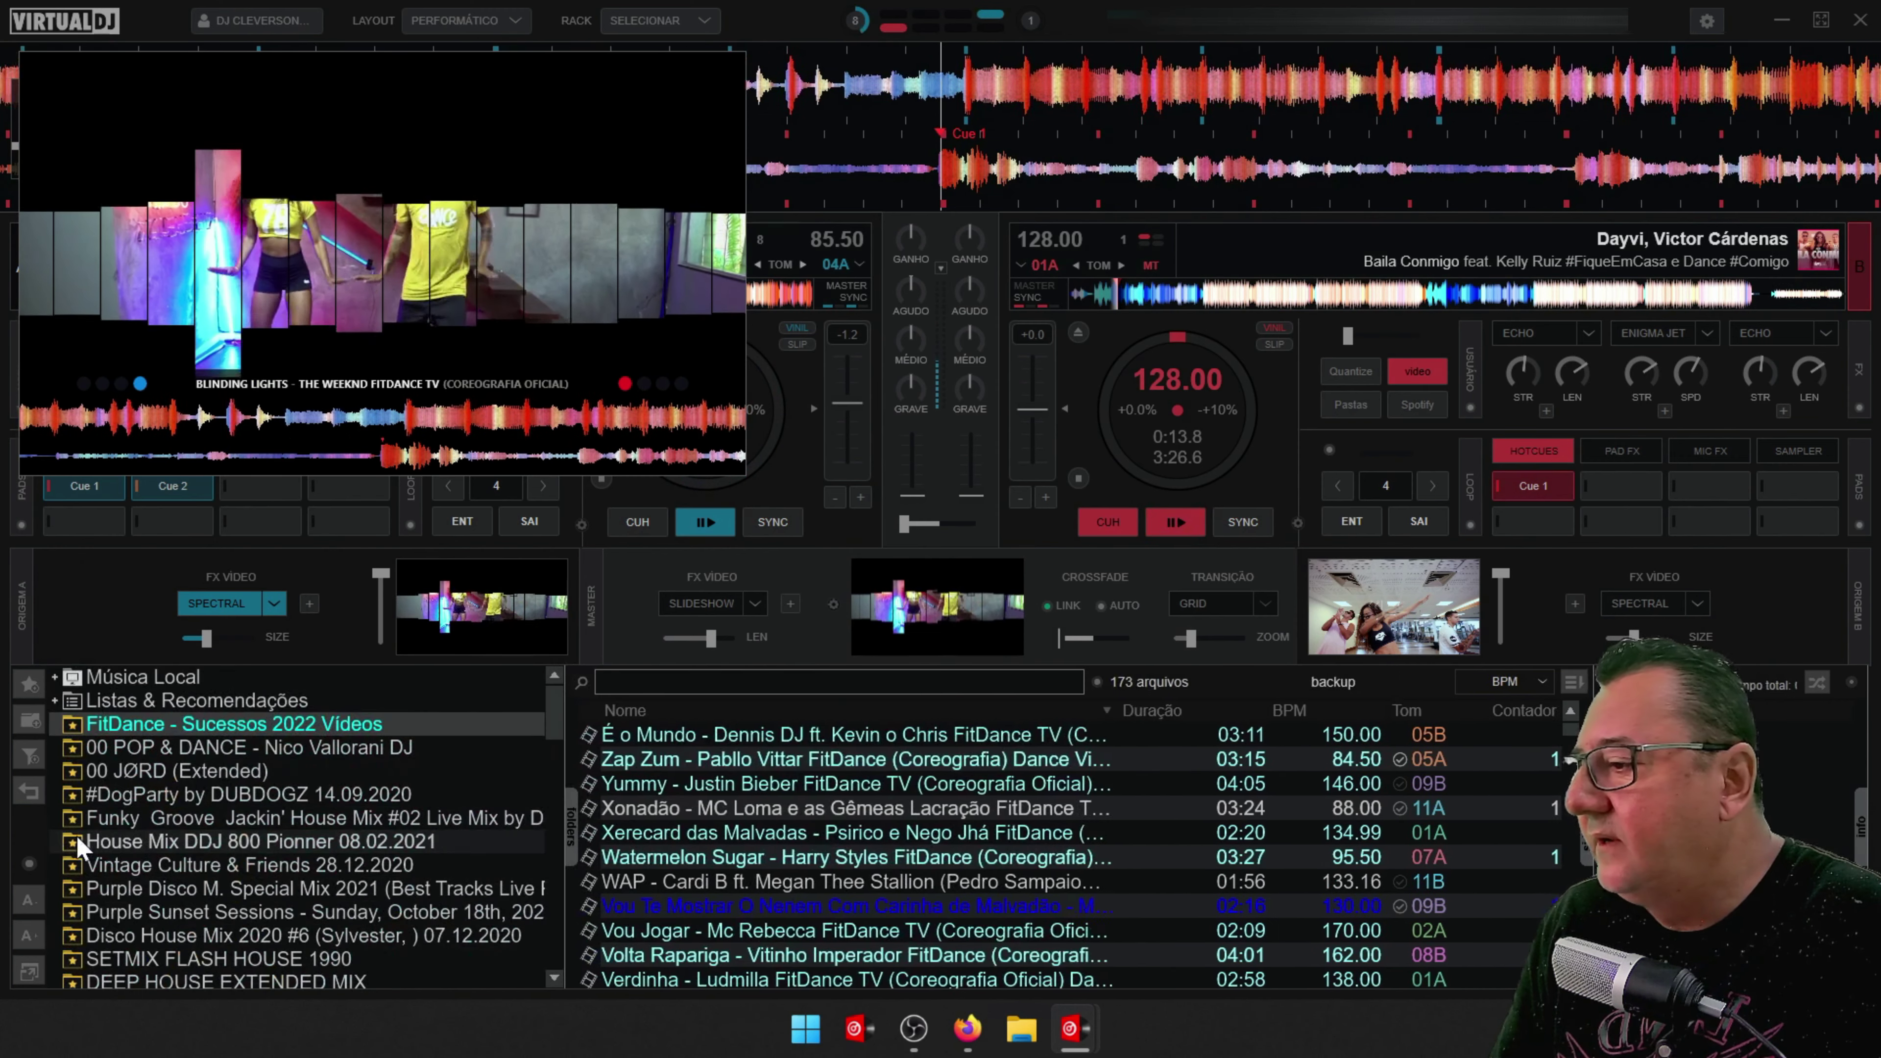
left_click(263, 750)
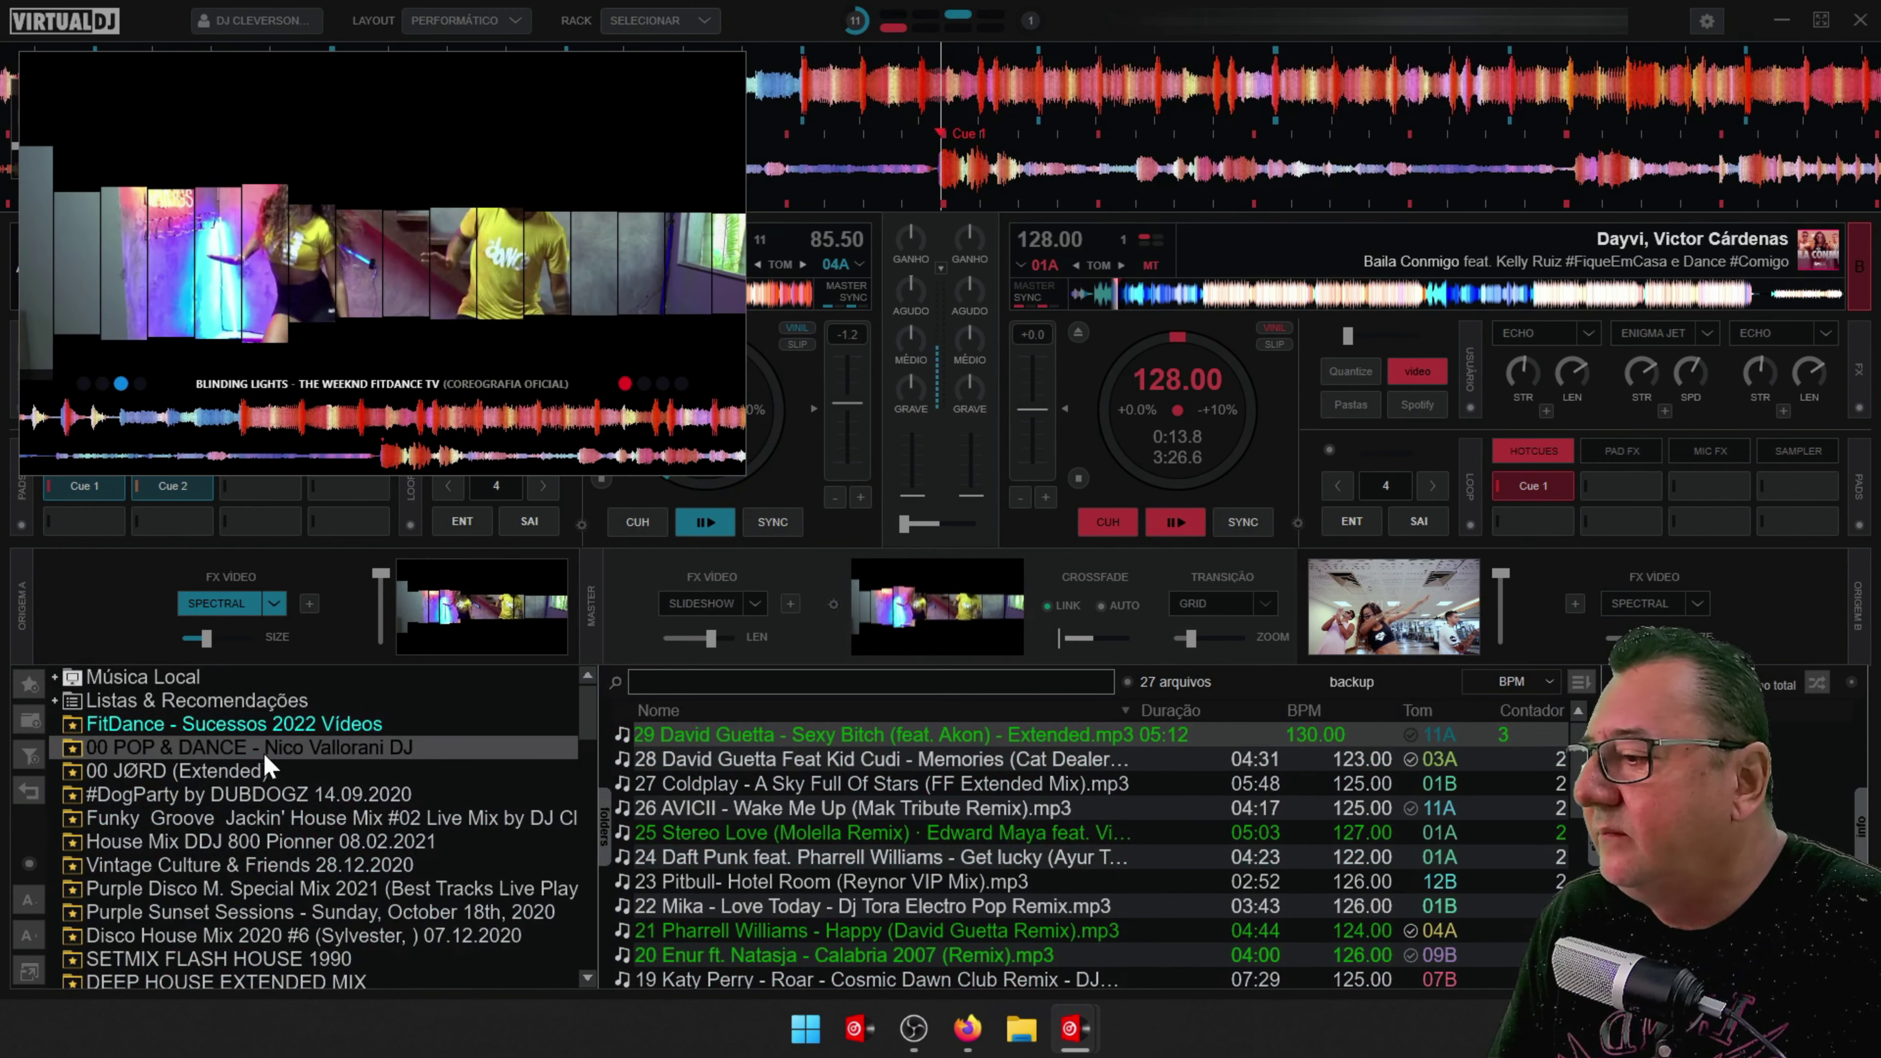
left_click_drag(872, 751, 1179, 472)
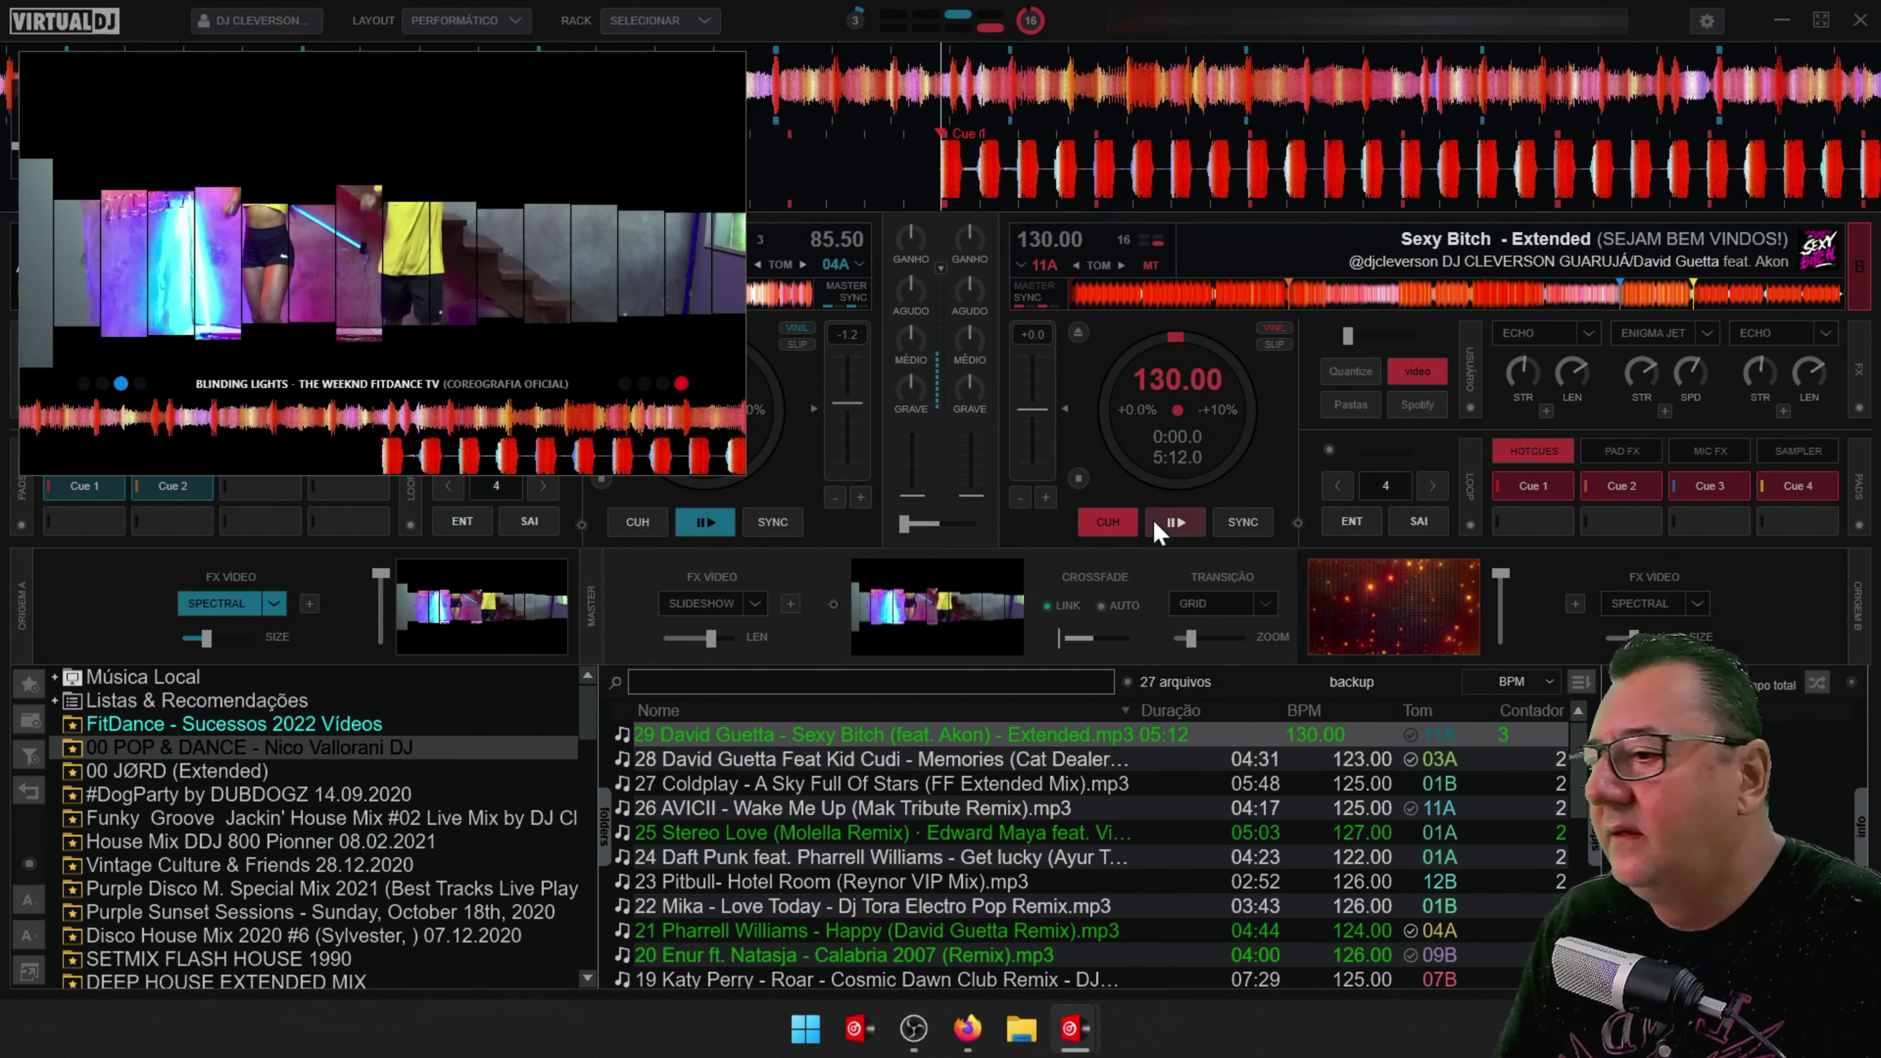
left_click(1159, 523)
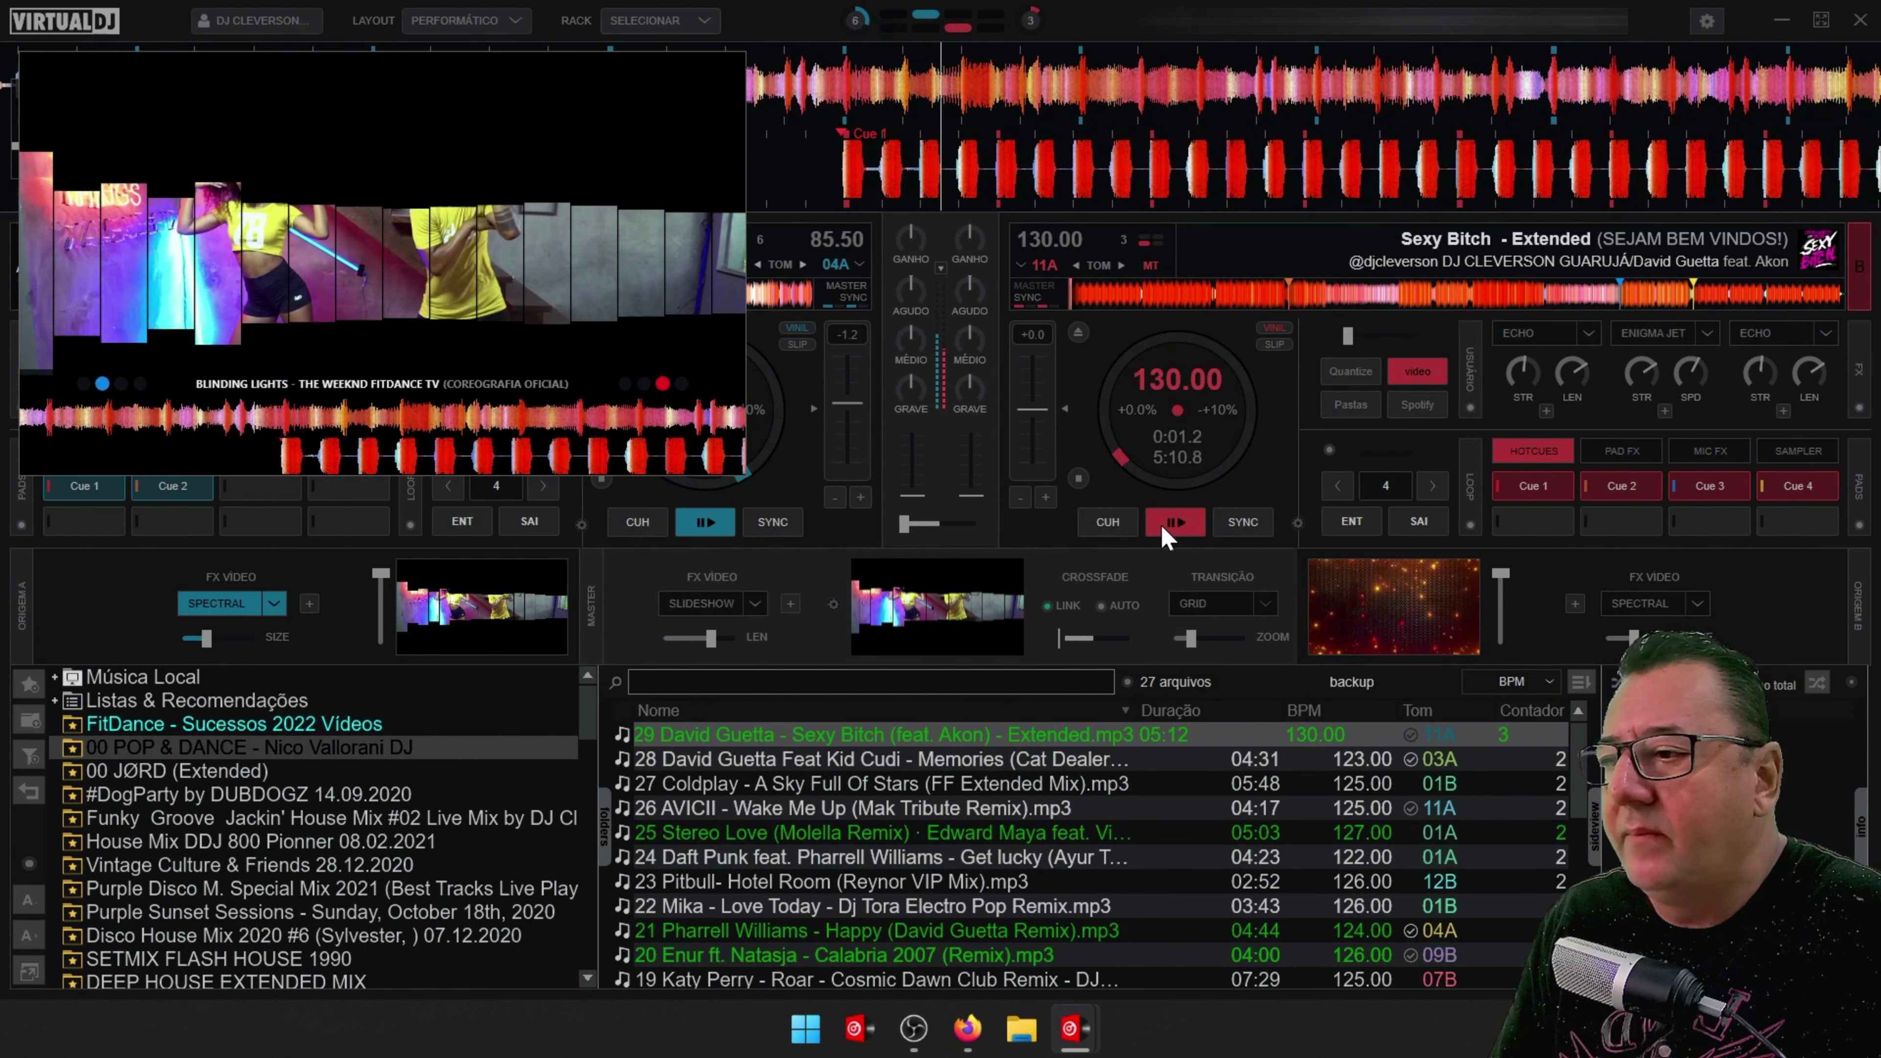
Crossfade fully to deck B and activate its Spectral video effect.
left_click_drag(904, 524, 1007, 532)
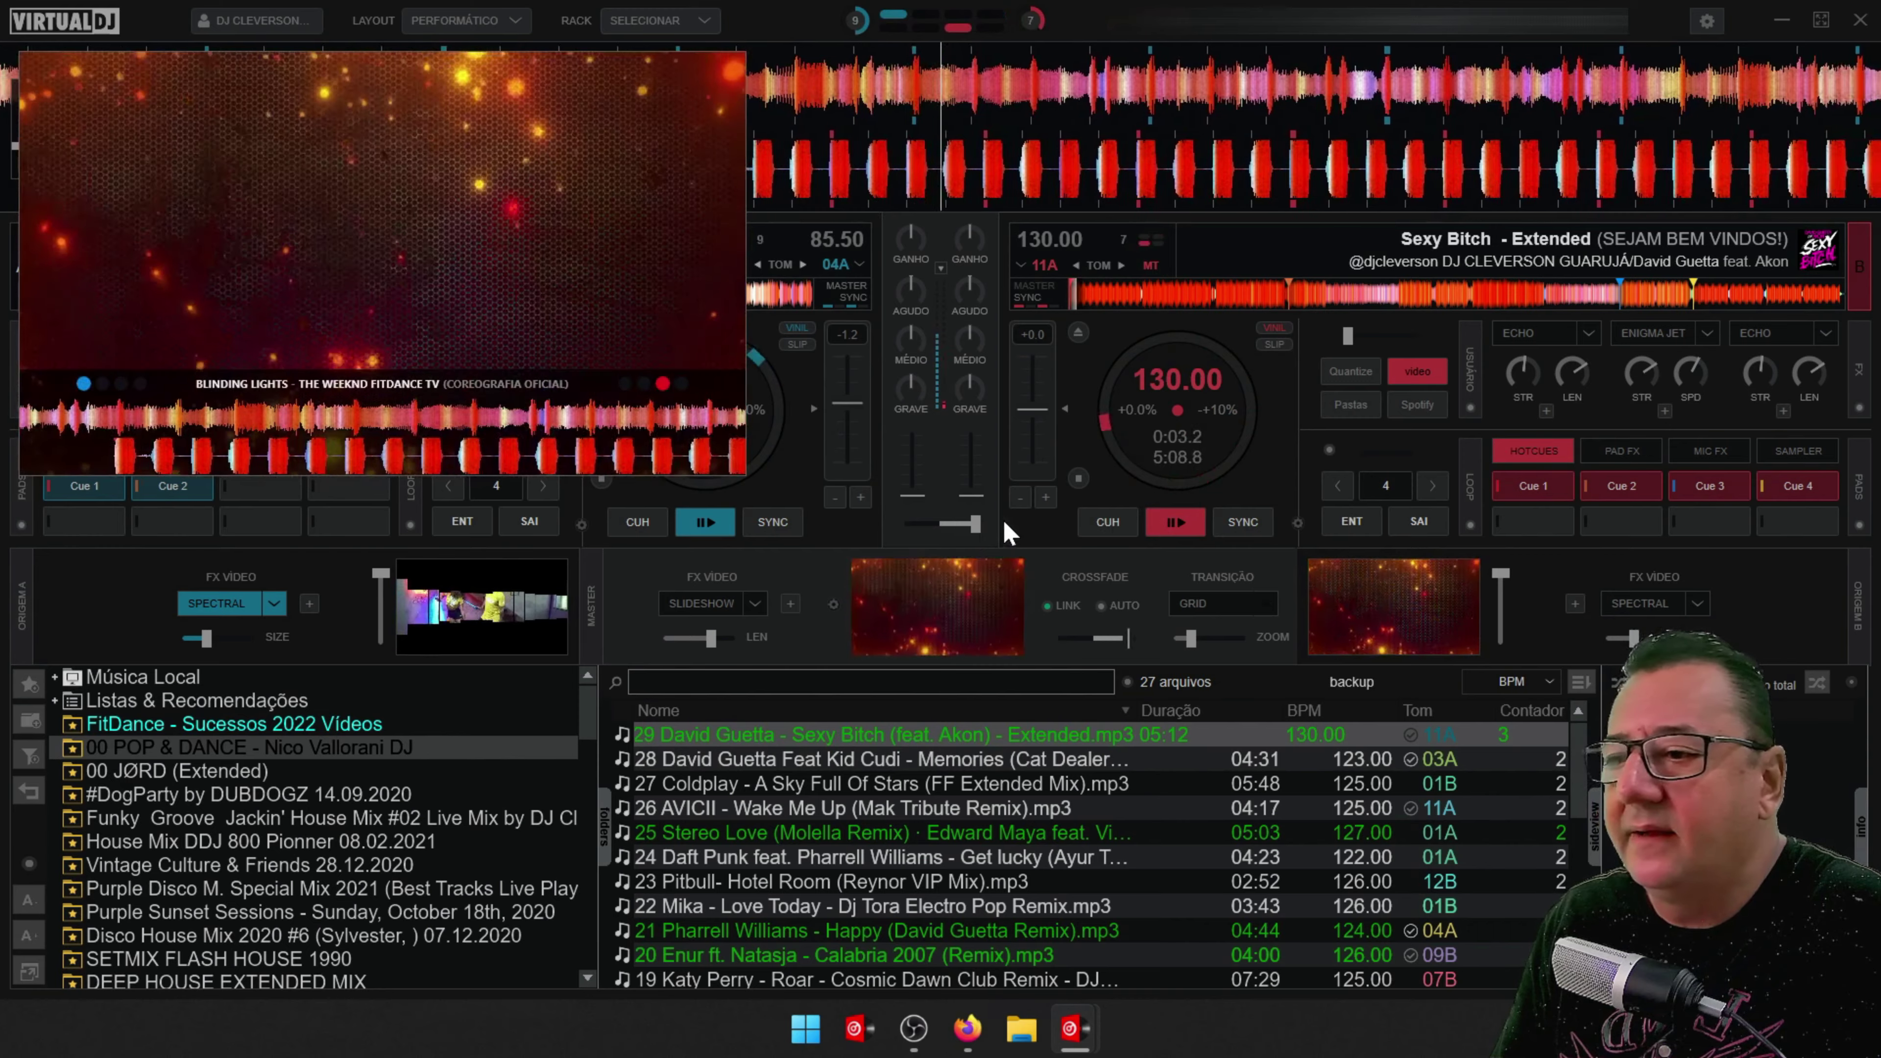
left_click(1646, 604)
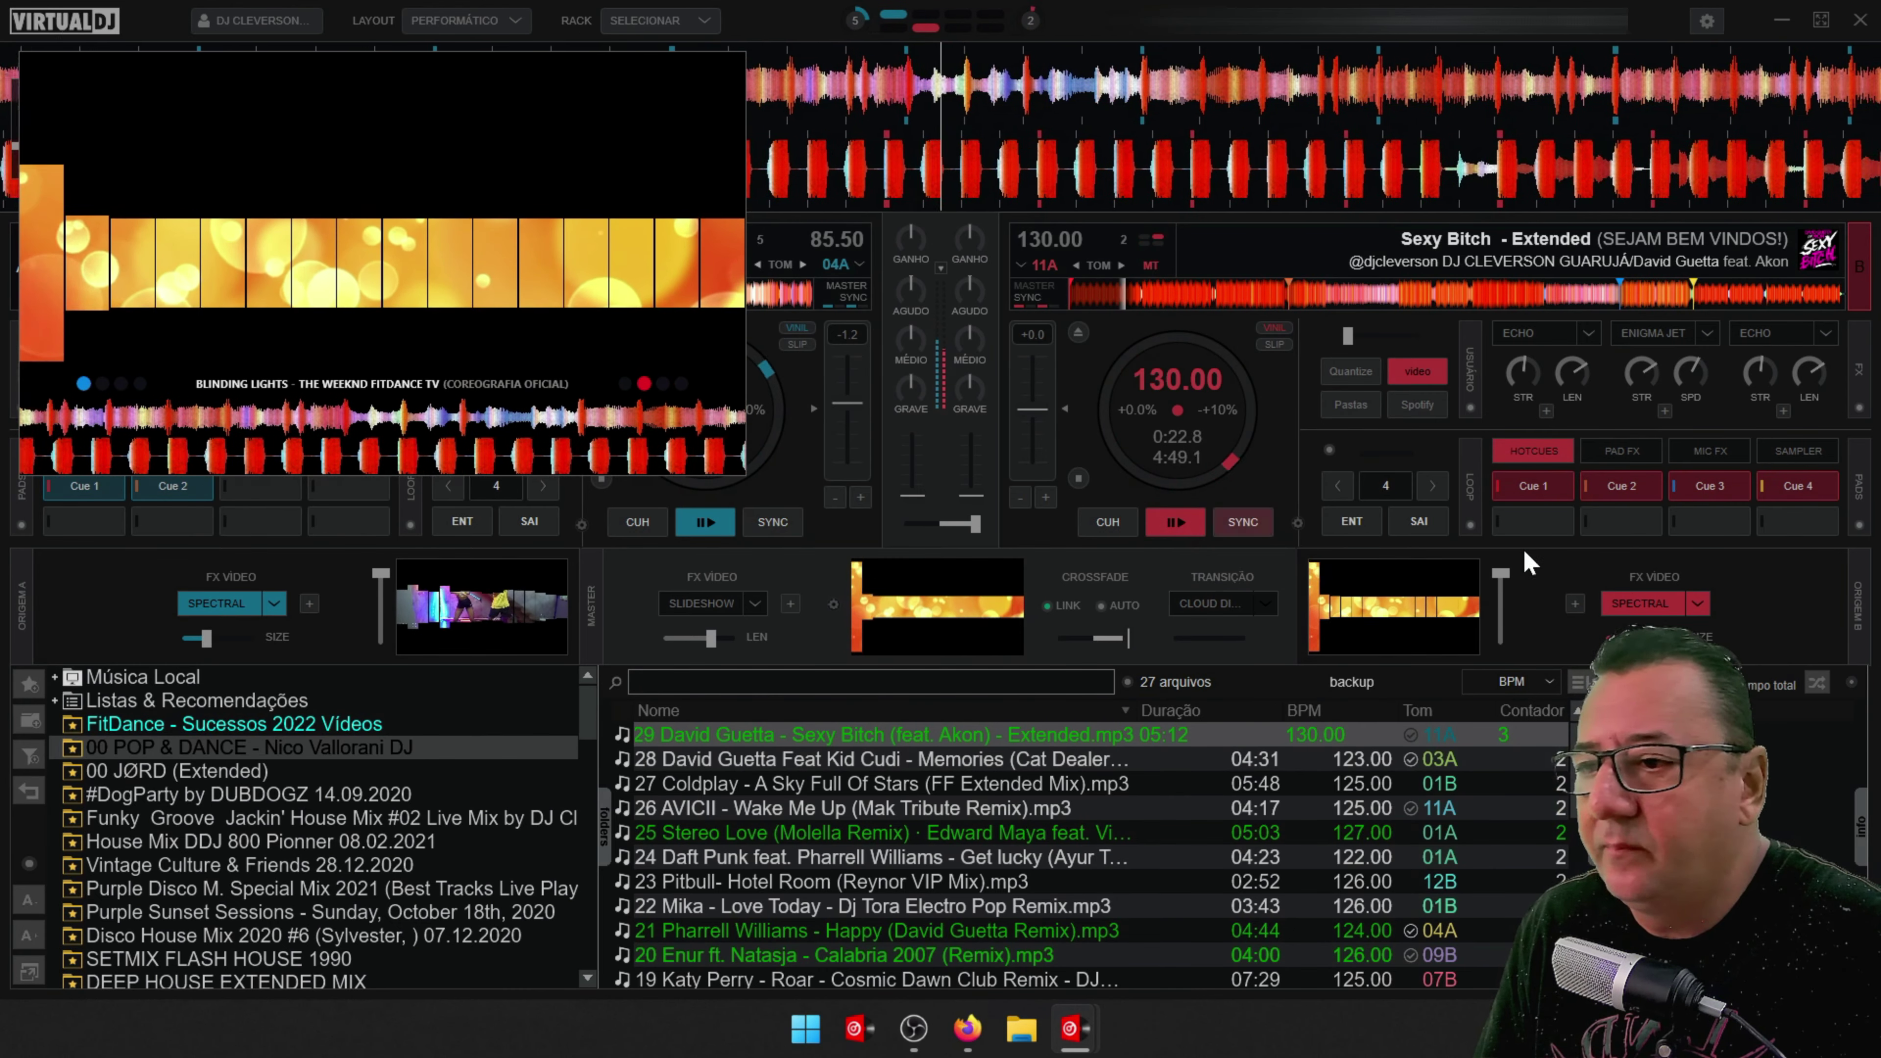
Try the Shake video effect on deck B and turn it off.
left_click(1697, 603)
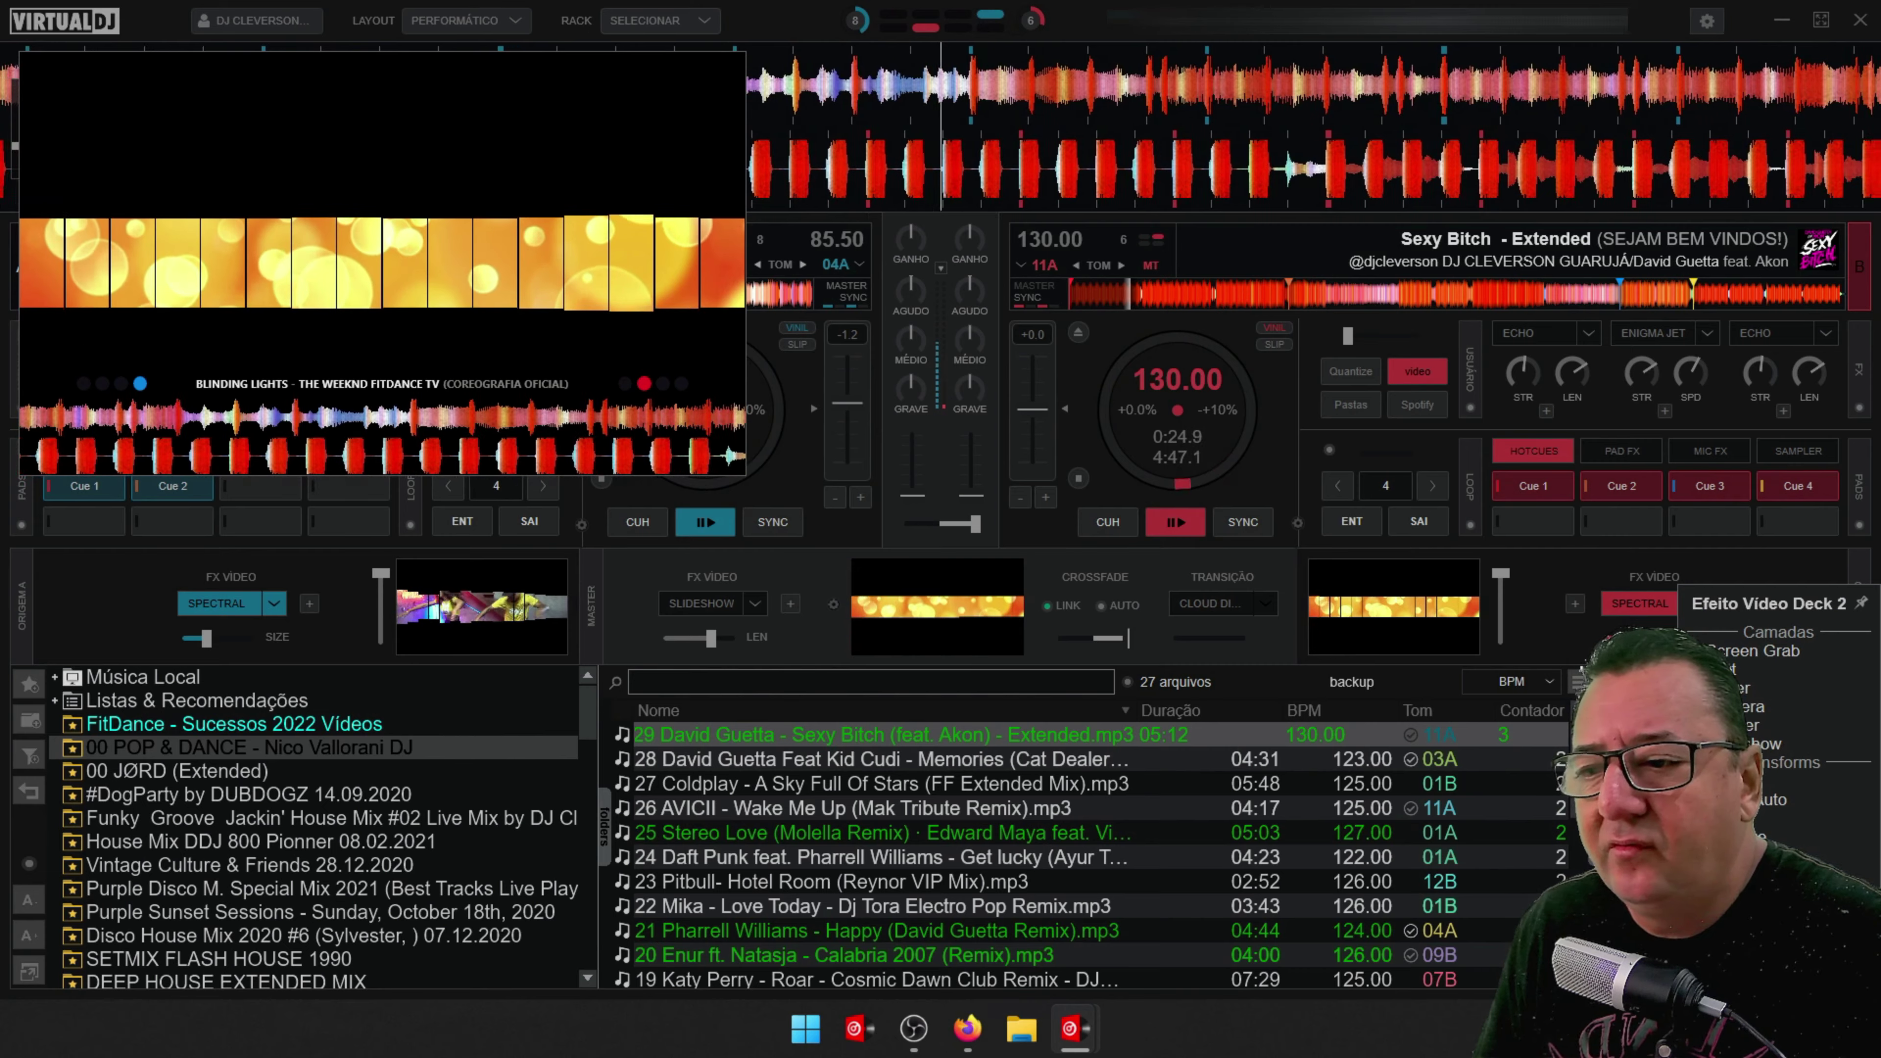
left_click(1777, 856)
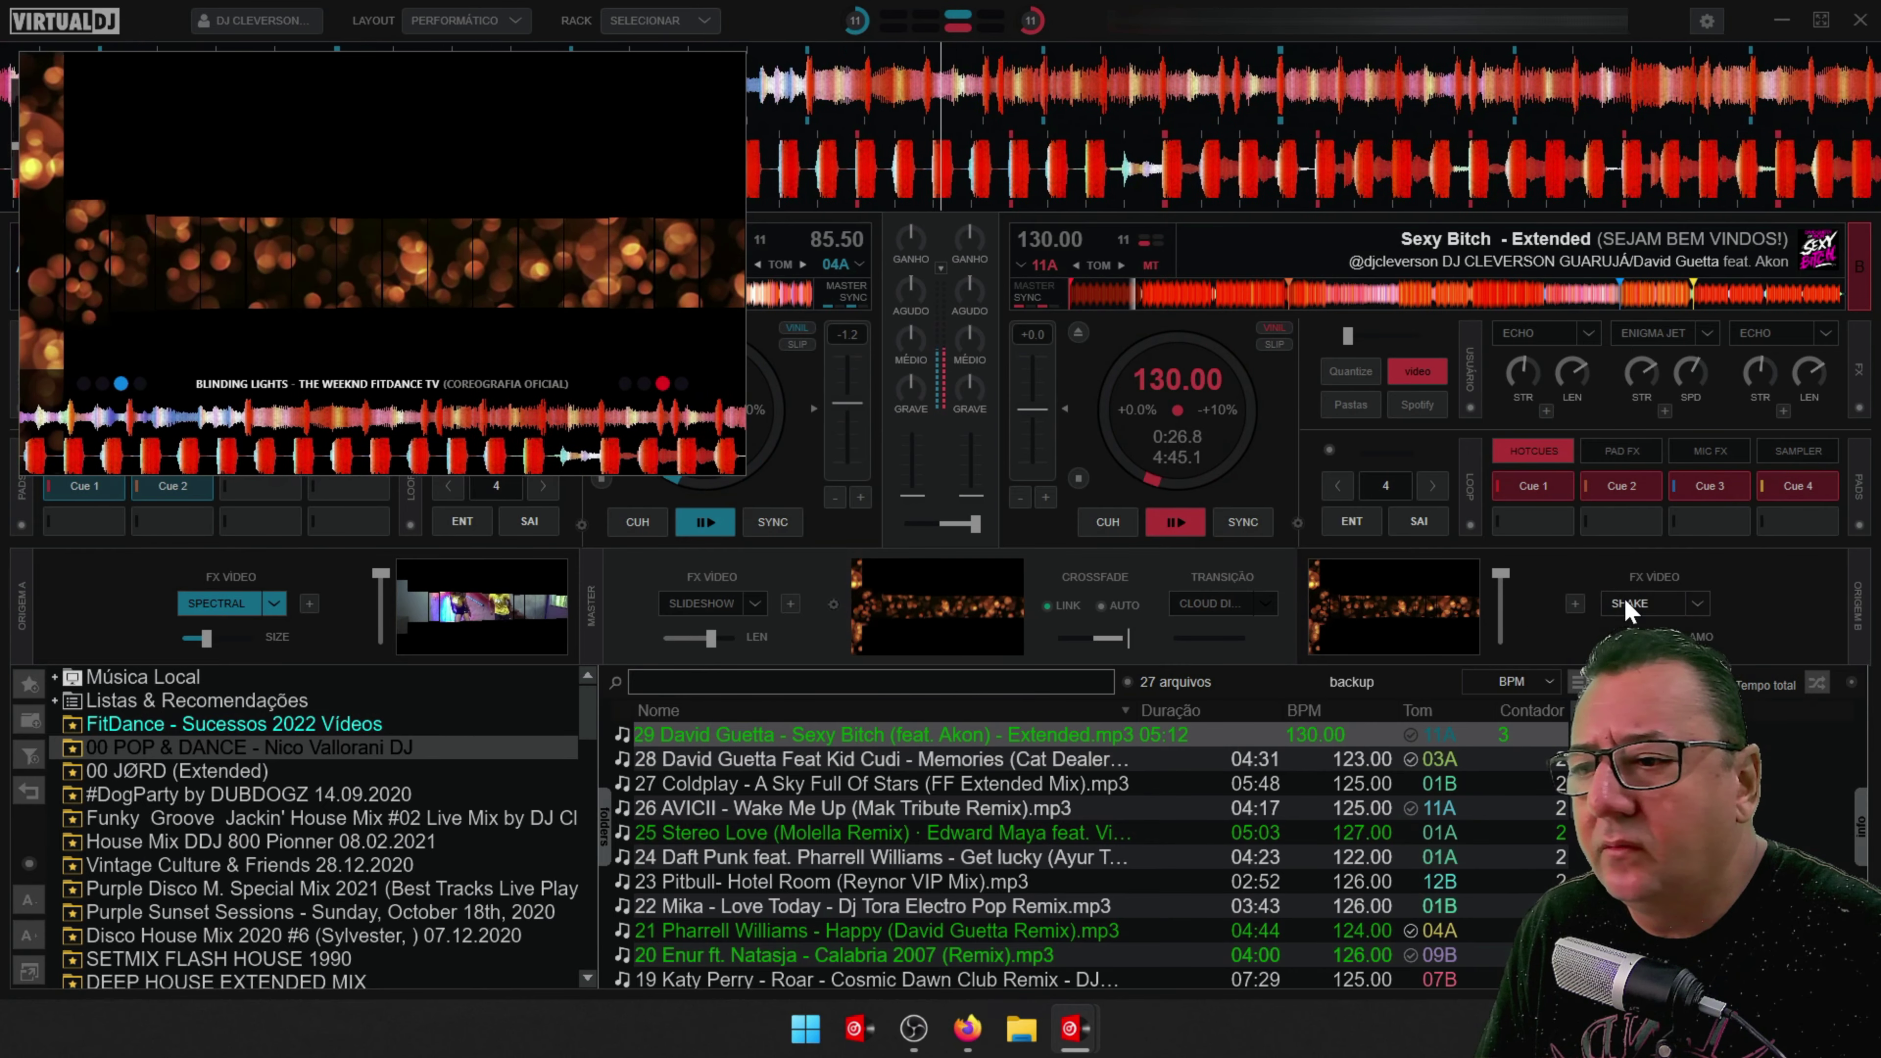
left_click(1626, 604)
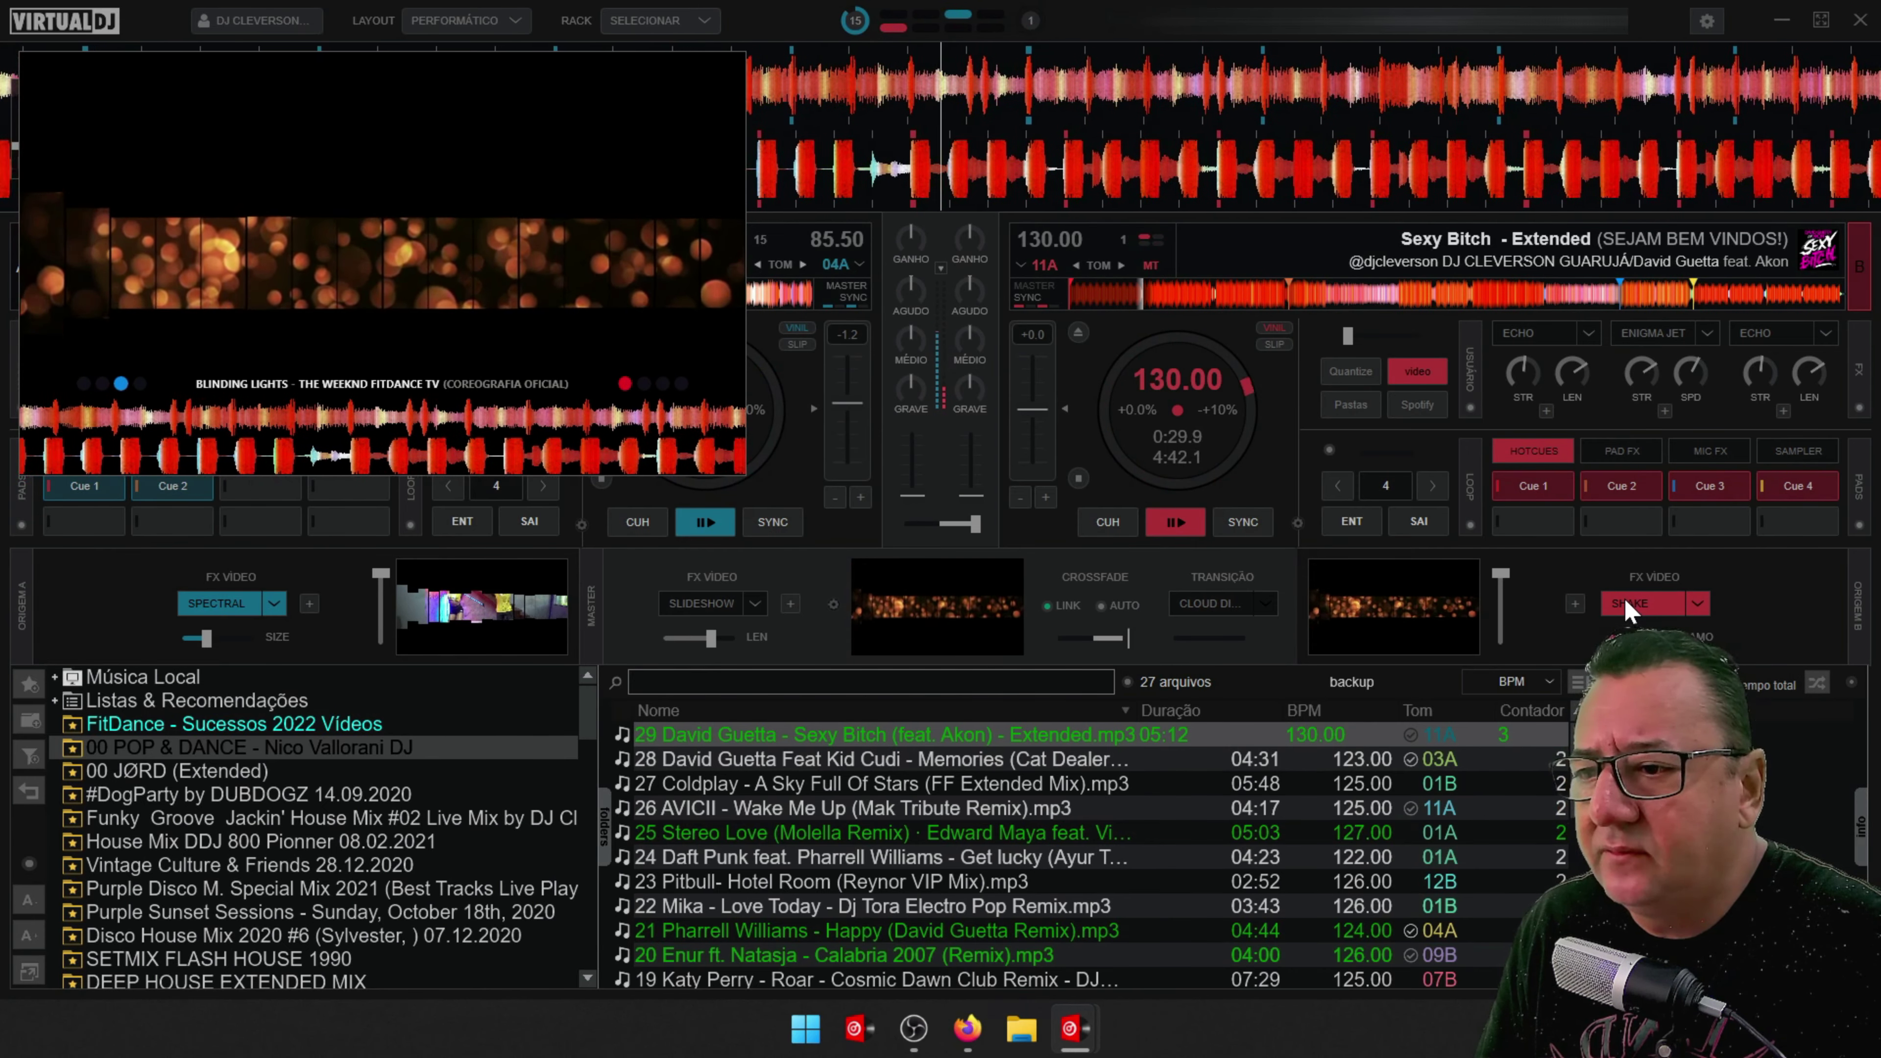
left_click(1626, 604)
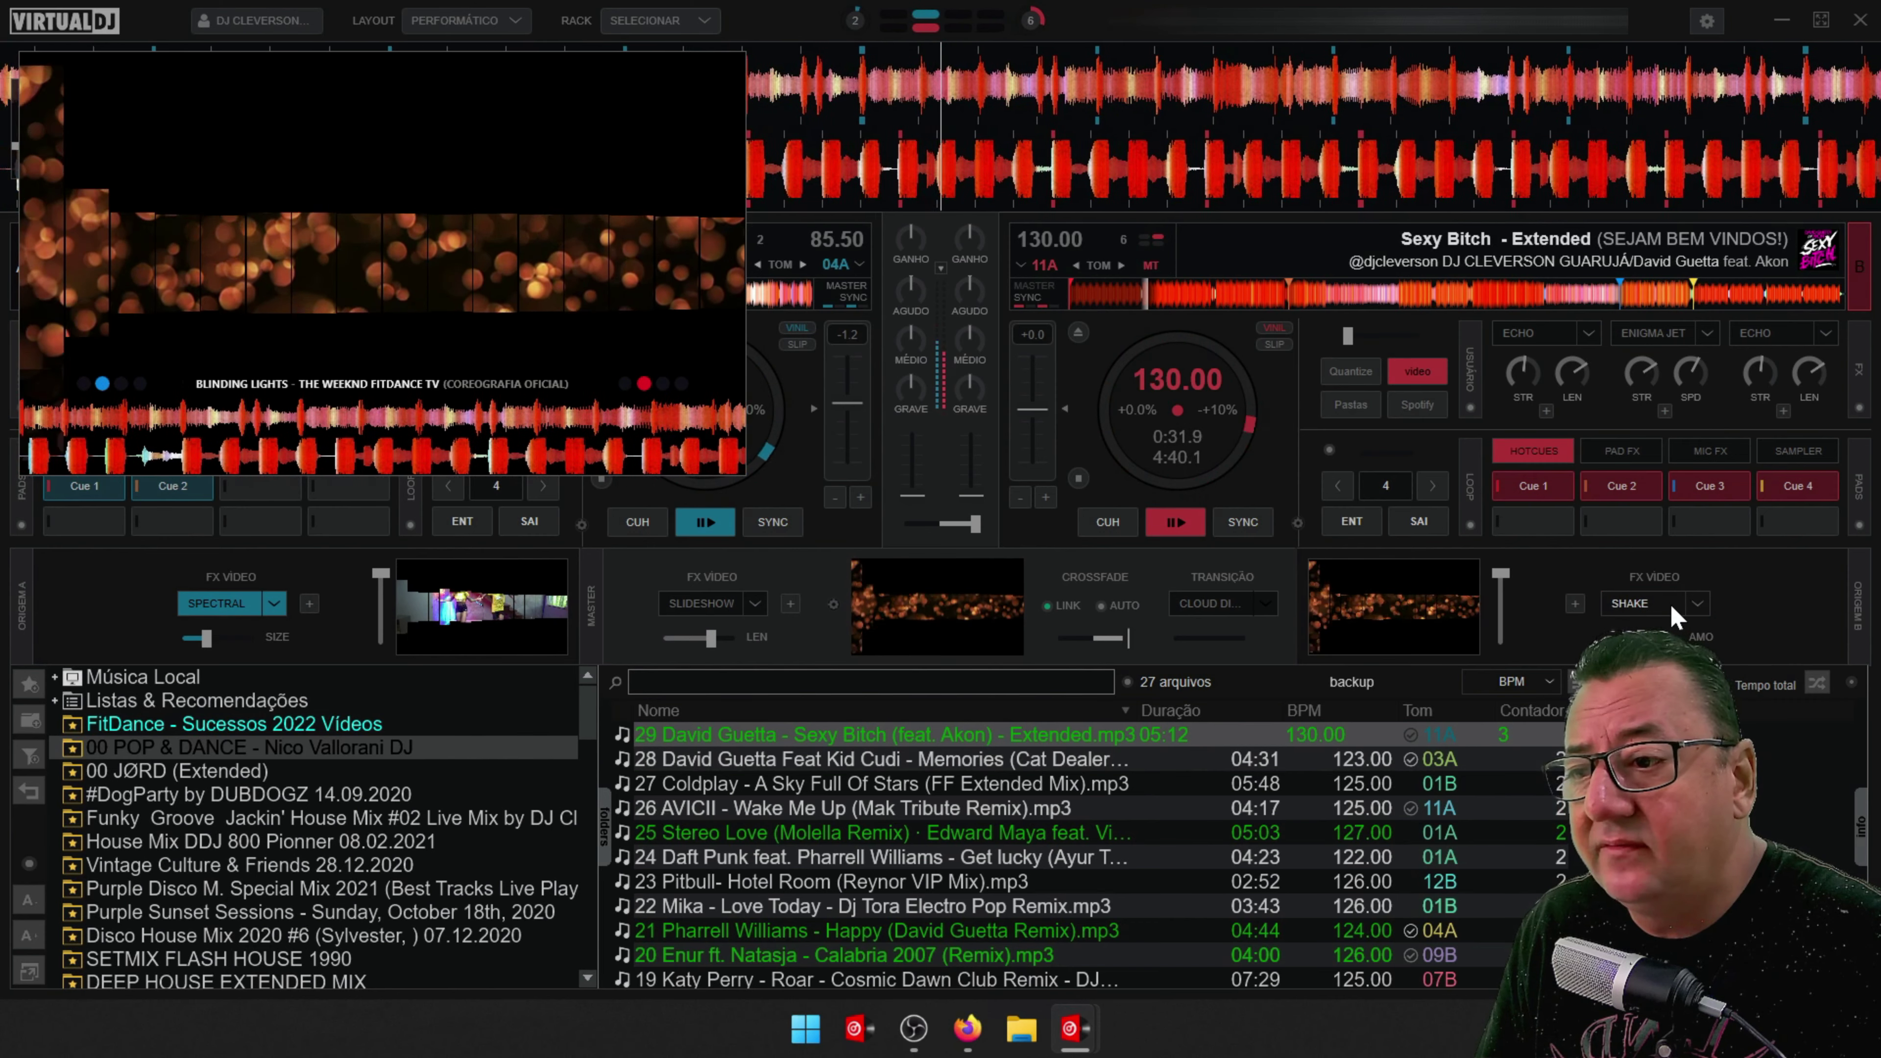
Activate the Spectral video effect on deck B again, and replace it with the Shake effect.
left_click(1695, 604)
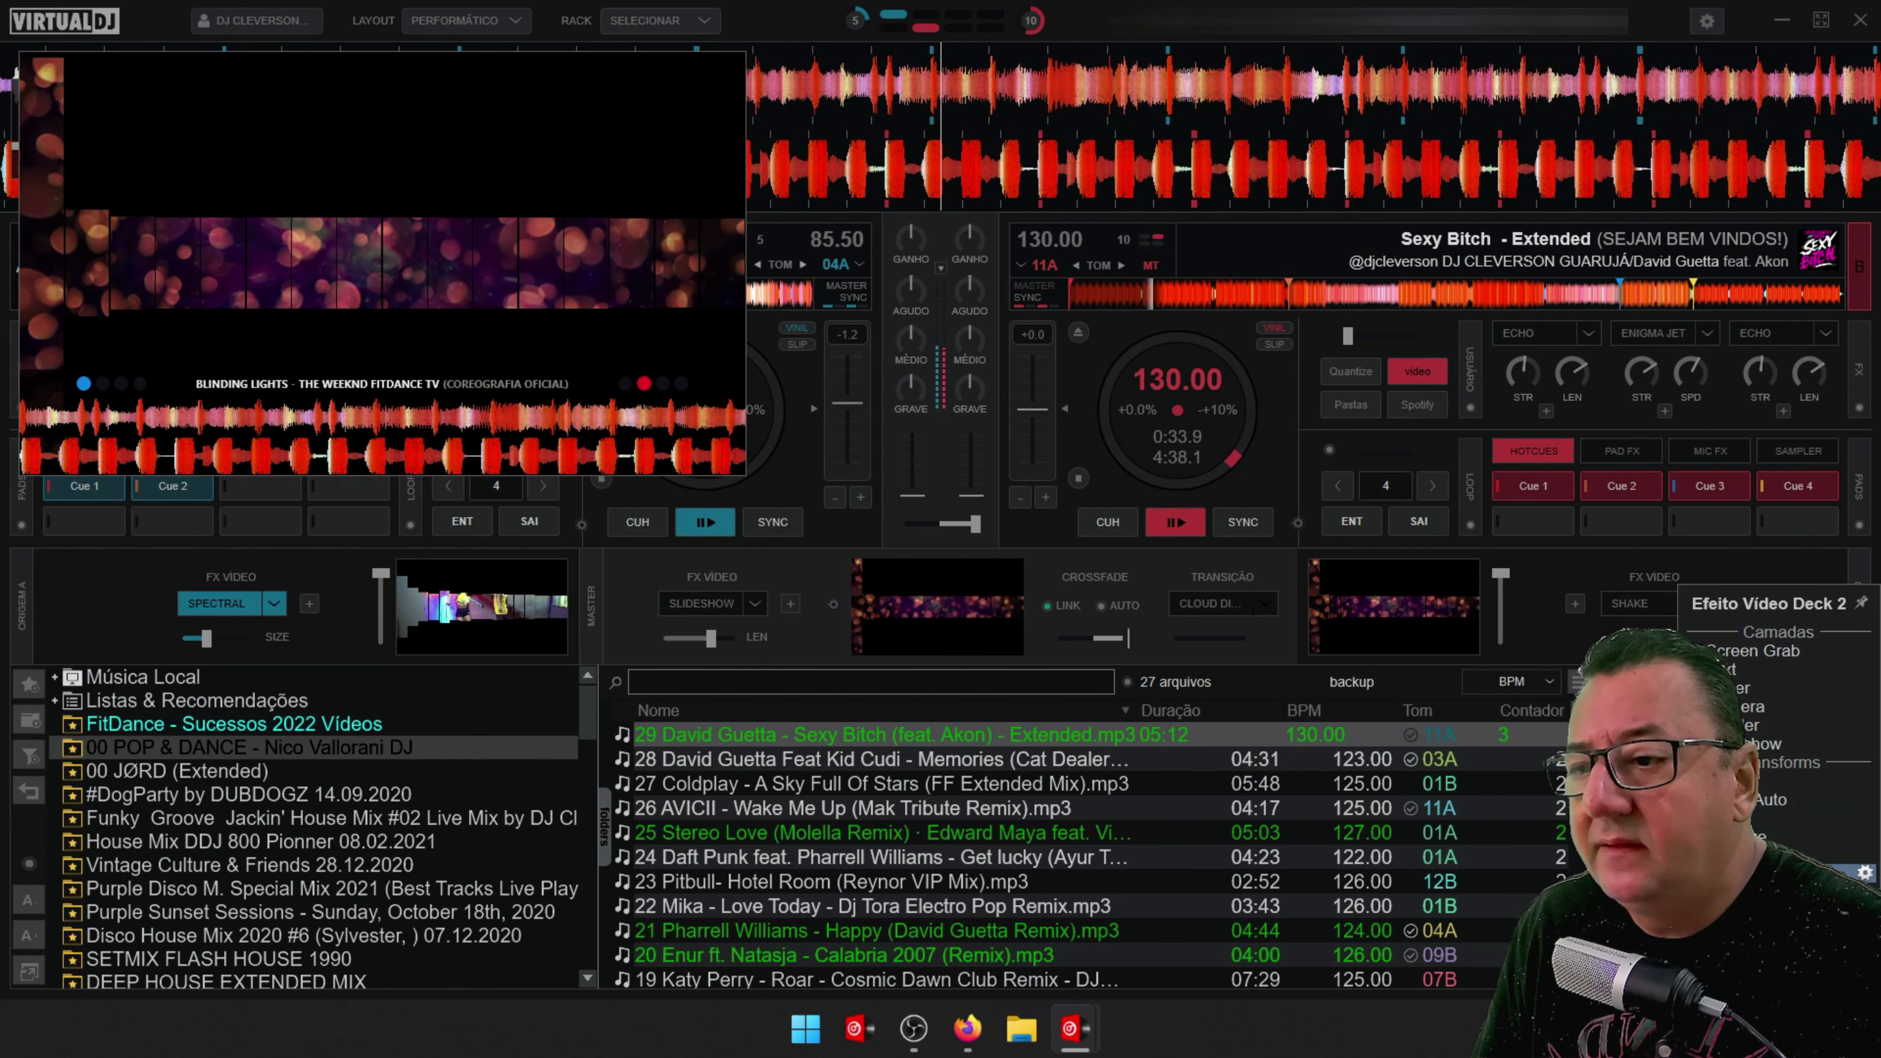
left_click(1763, 837)
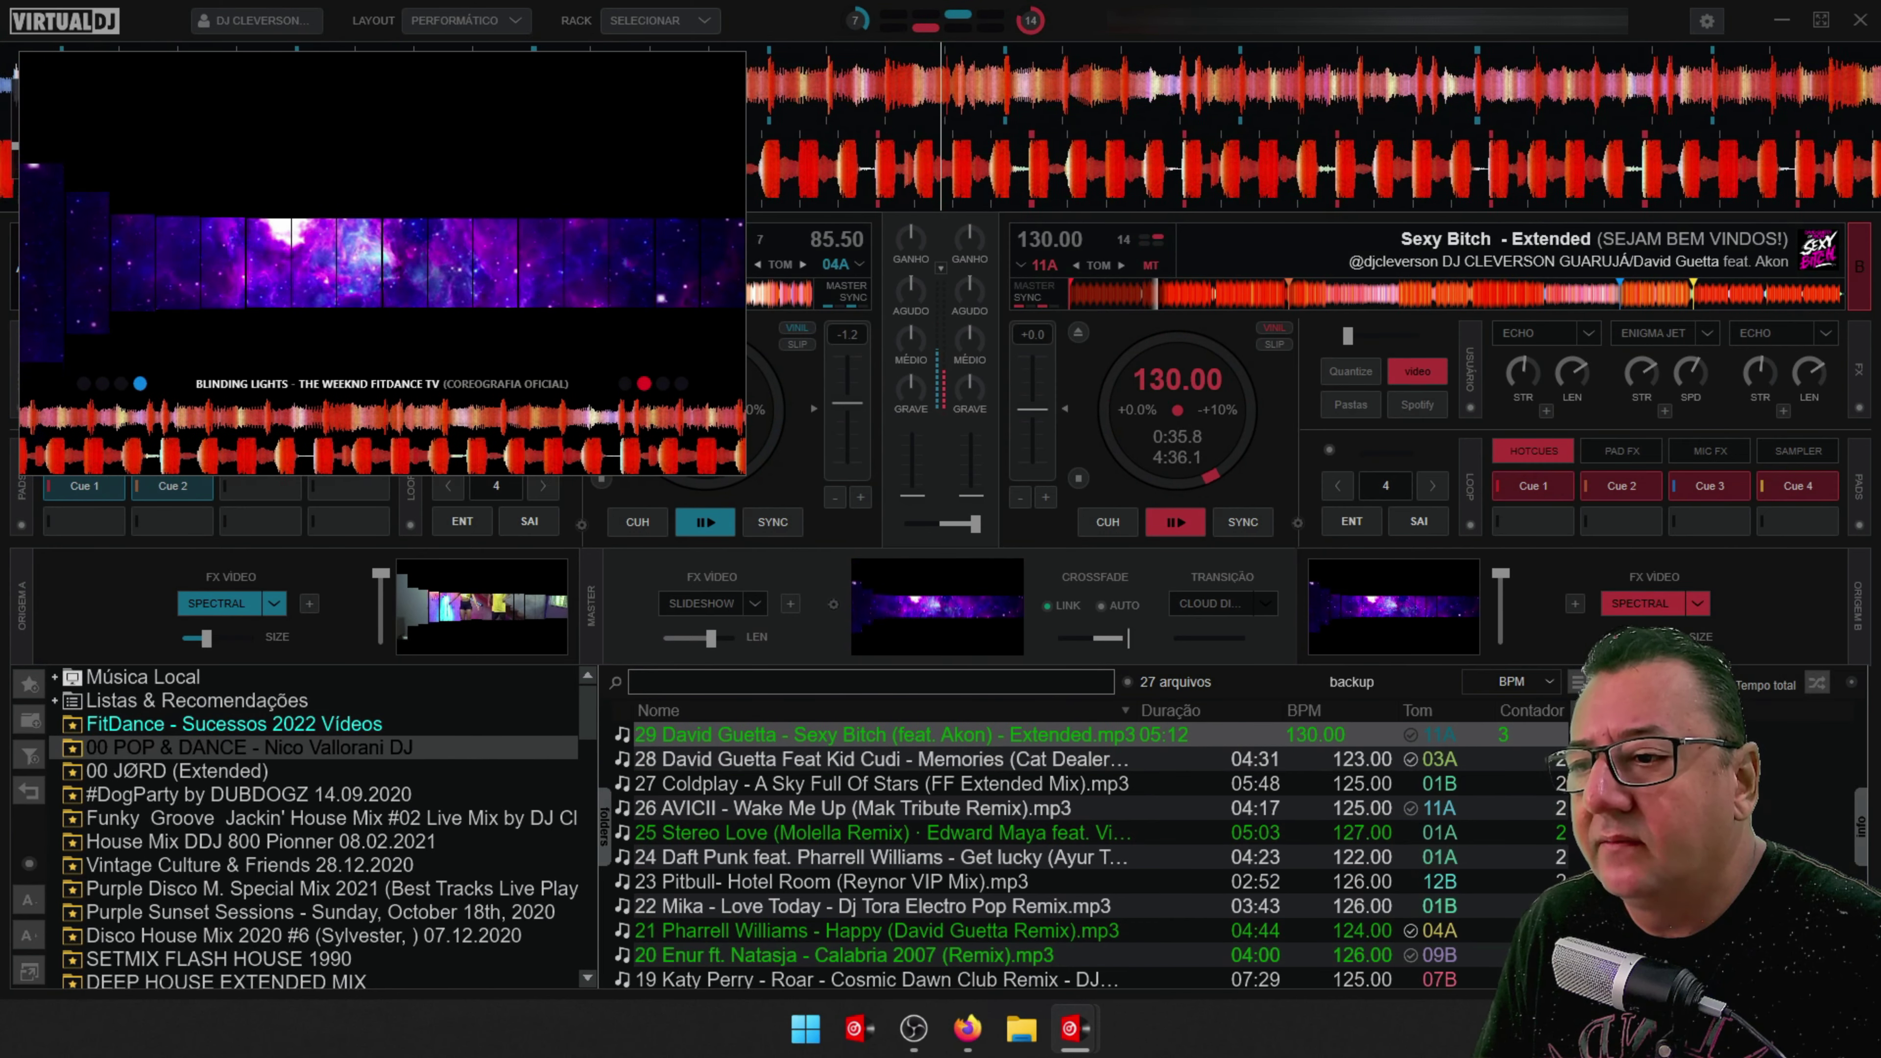
left_click(1697, 605)
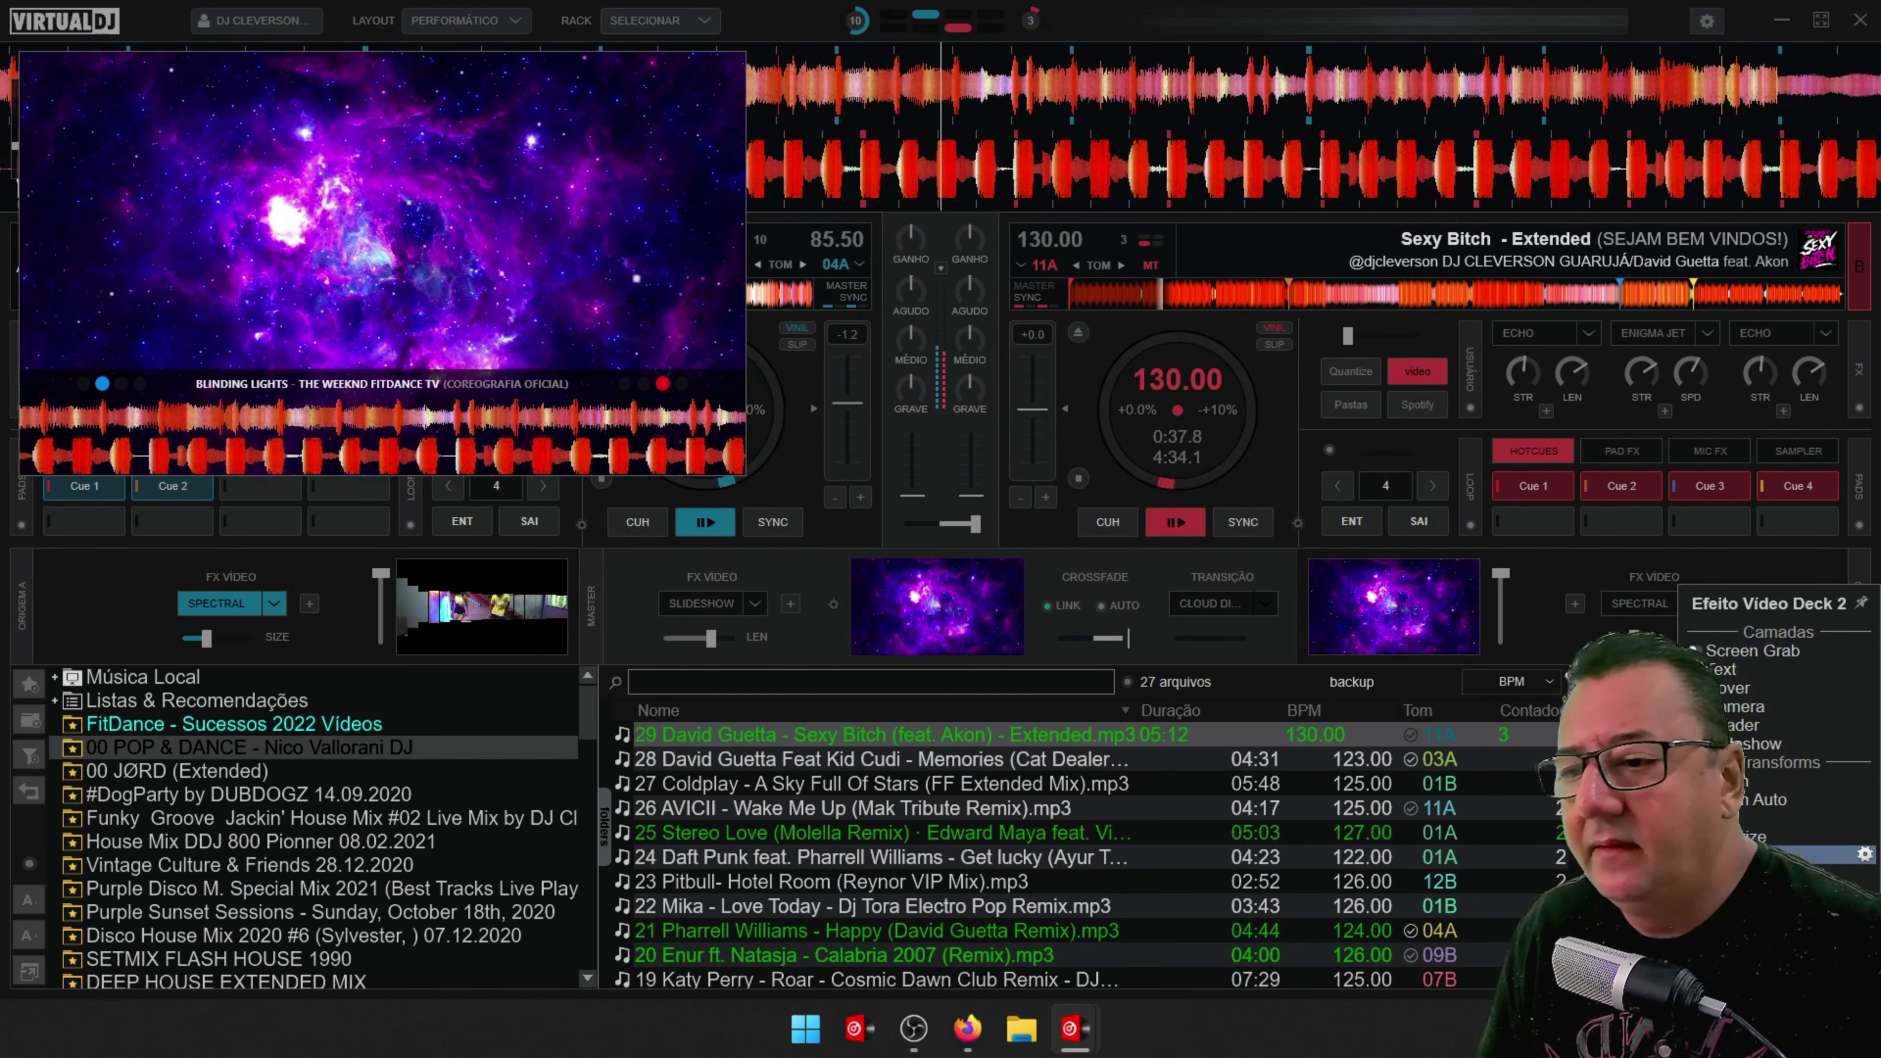
left_click(1762, 818)
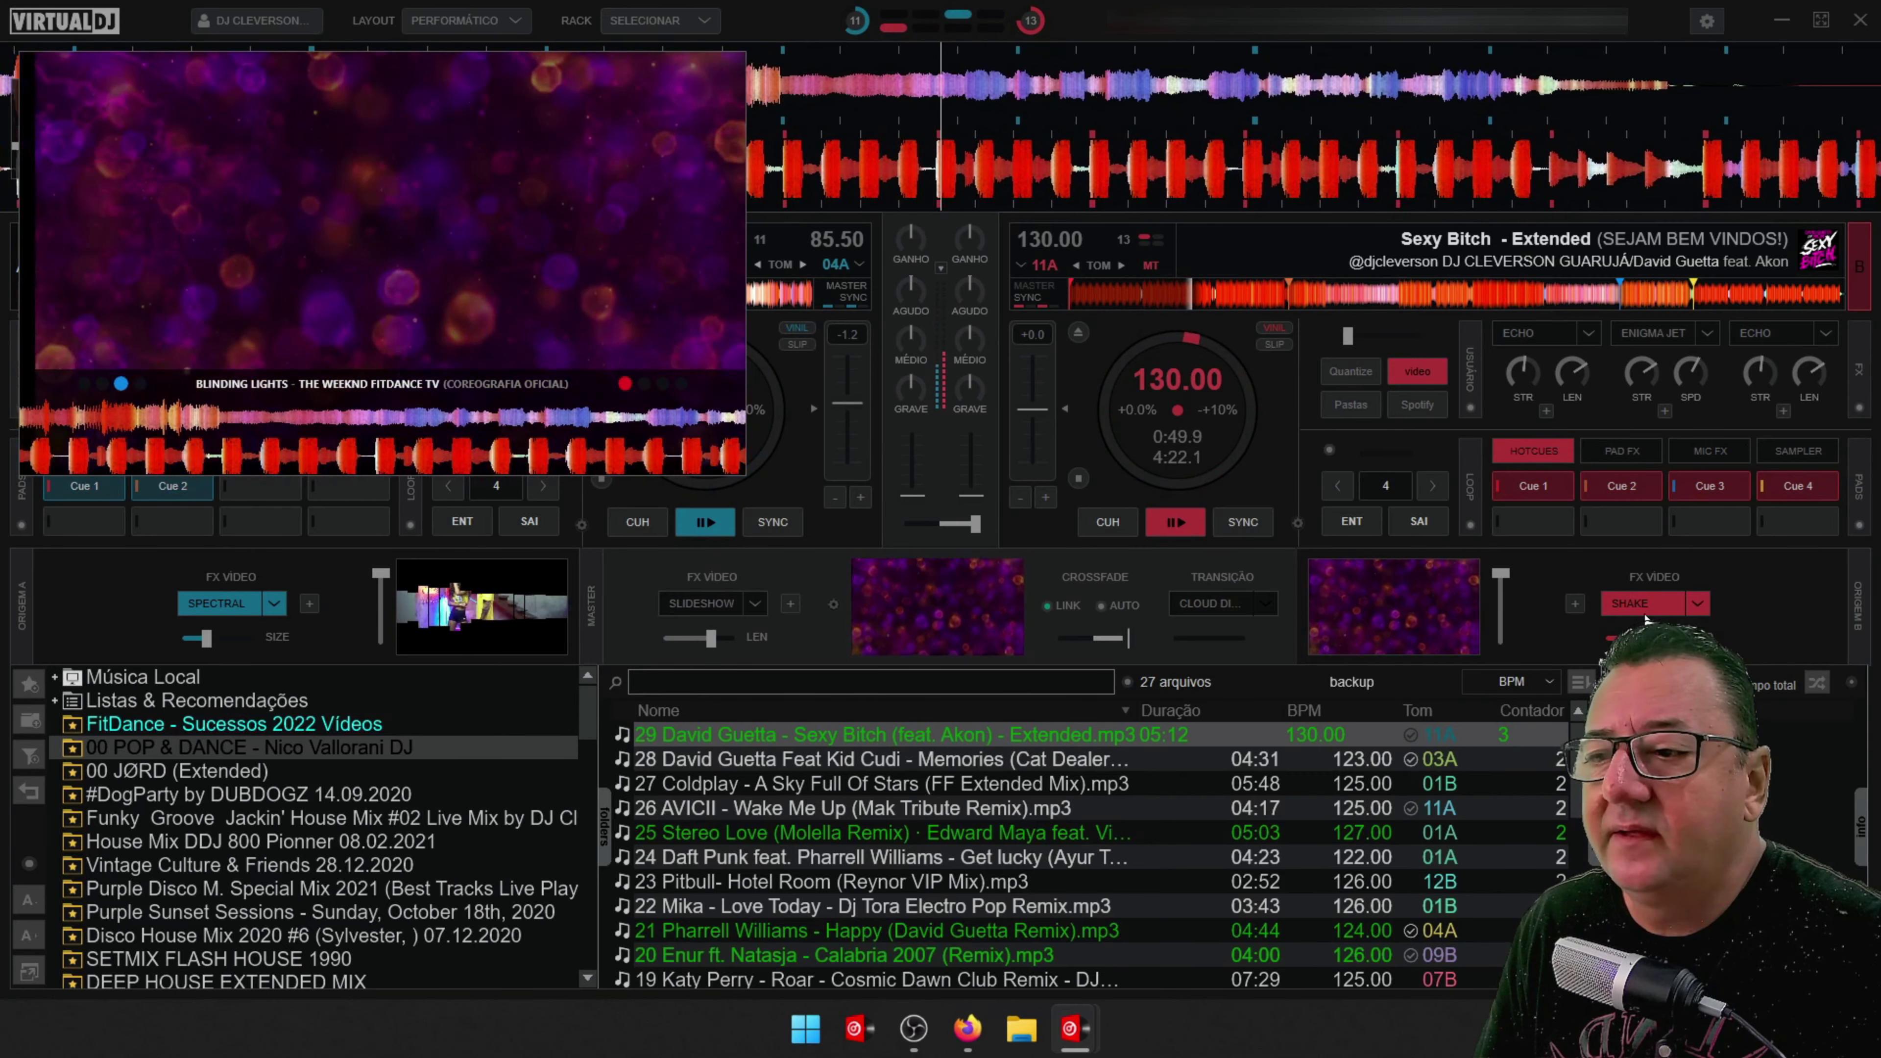
Select the Strobe video effect on deck B, switch it on to try it, and turn it off.
left_click(1697, 603)
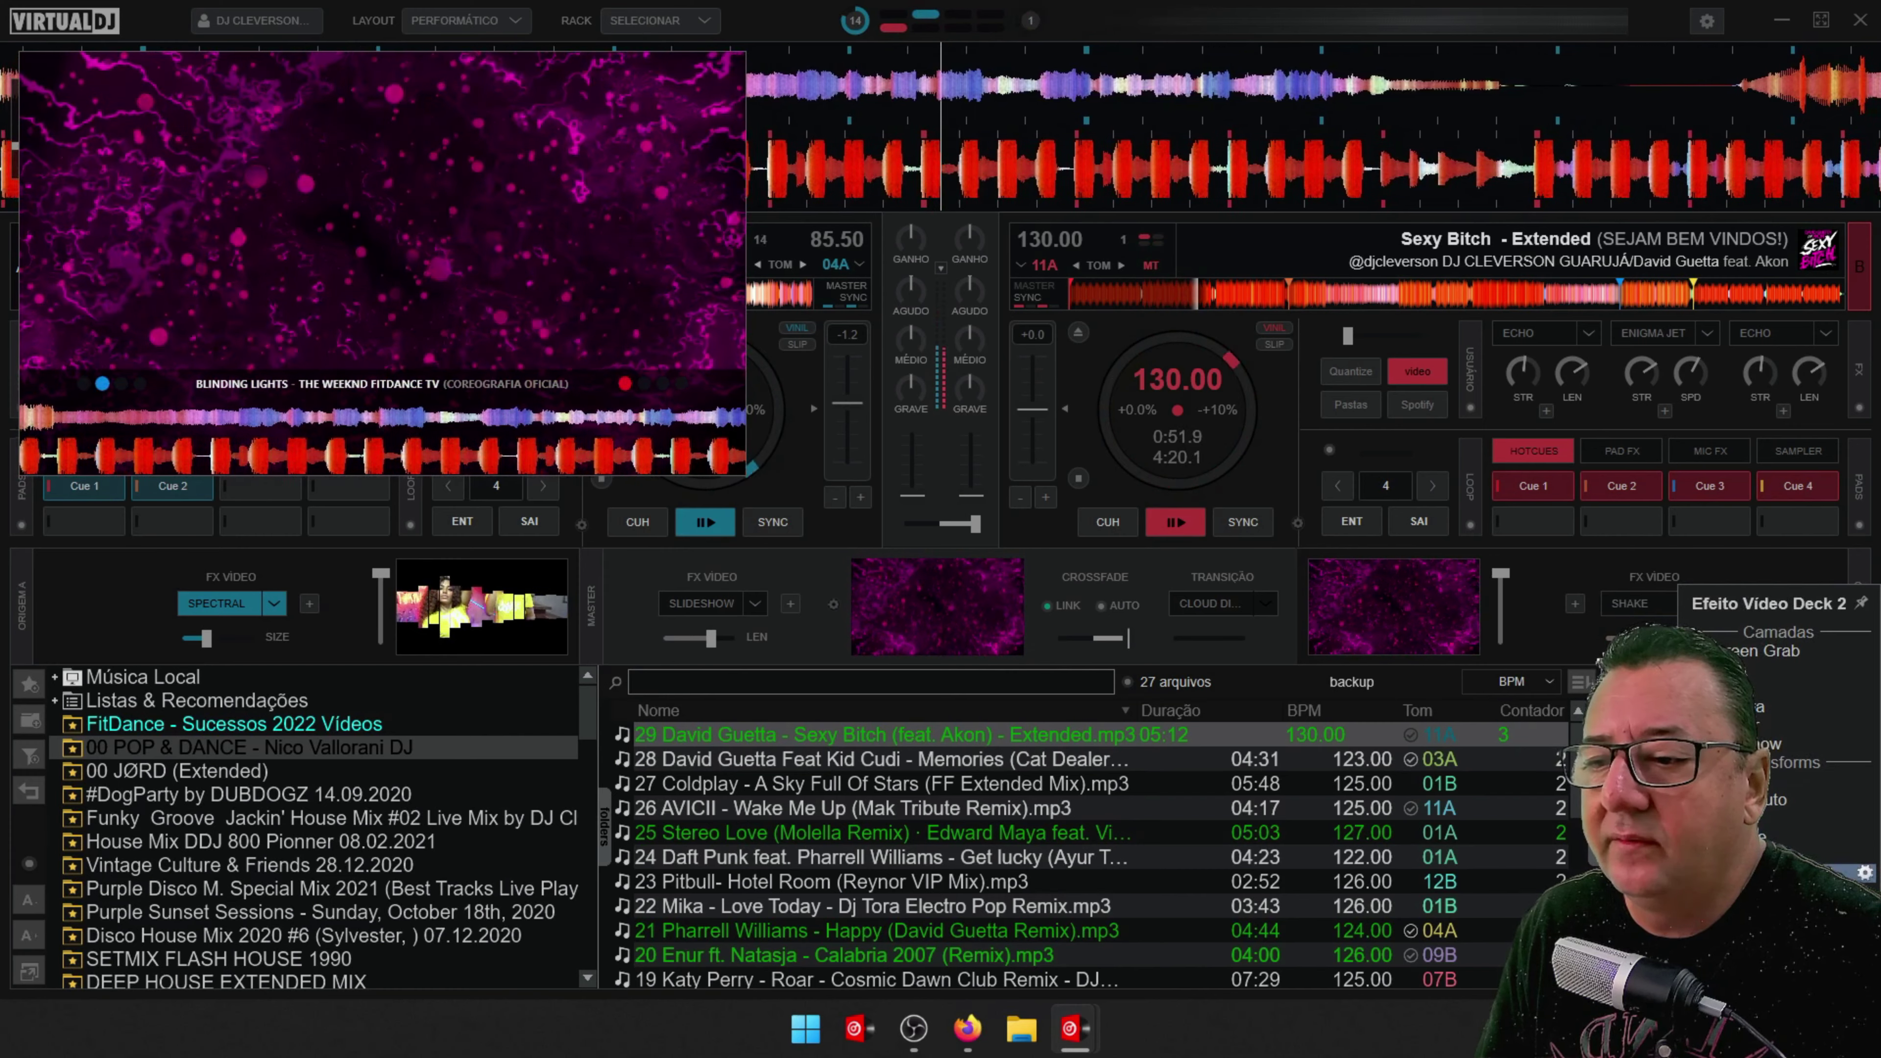
left_click(1777, 838)
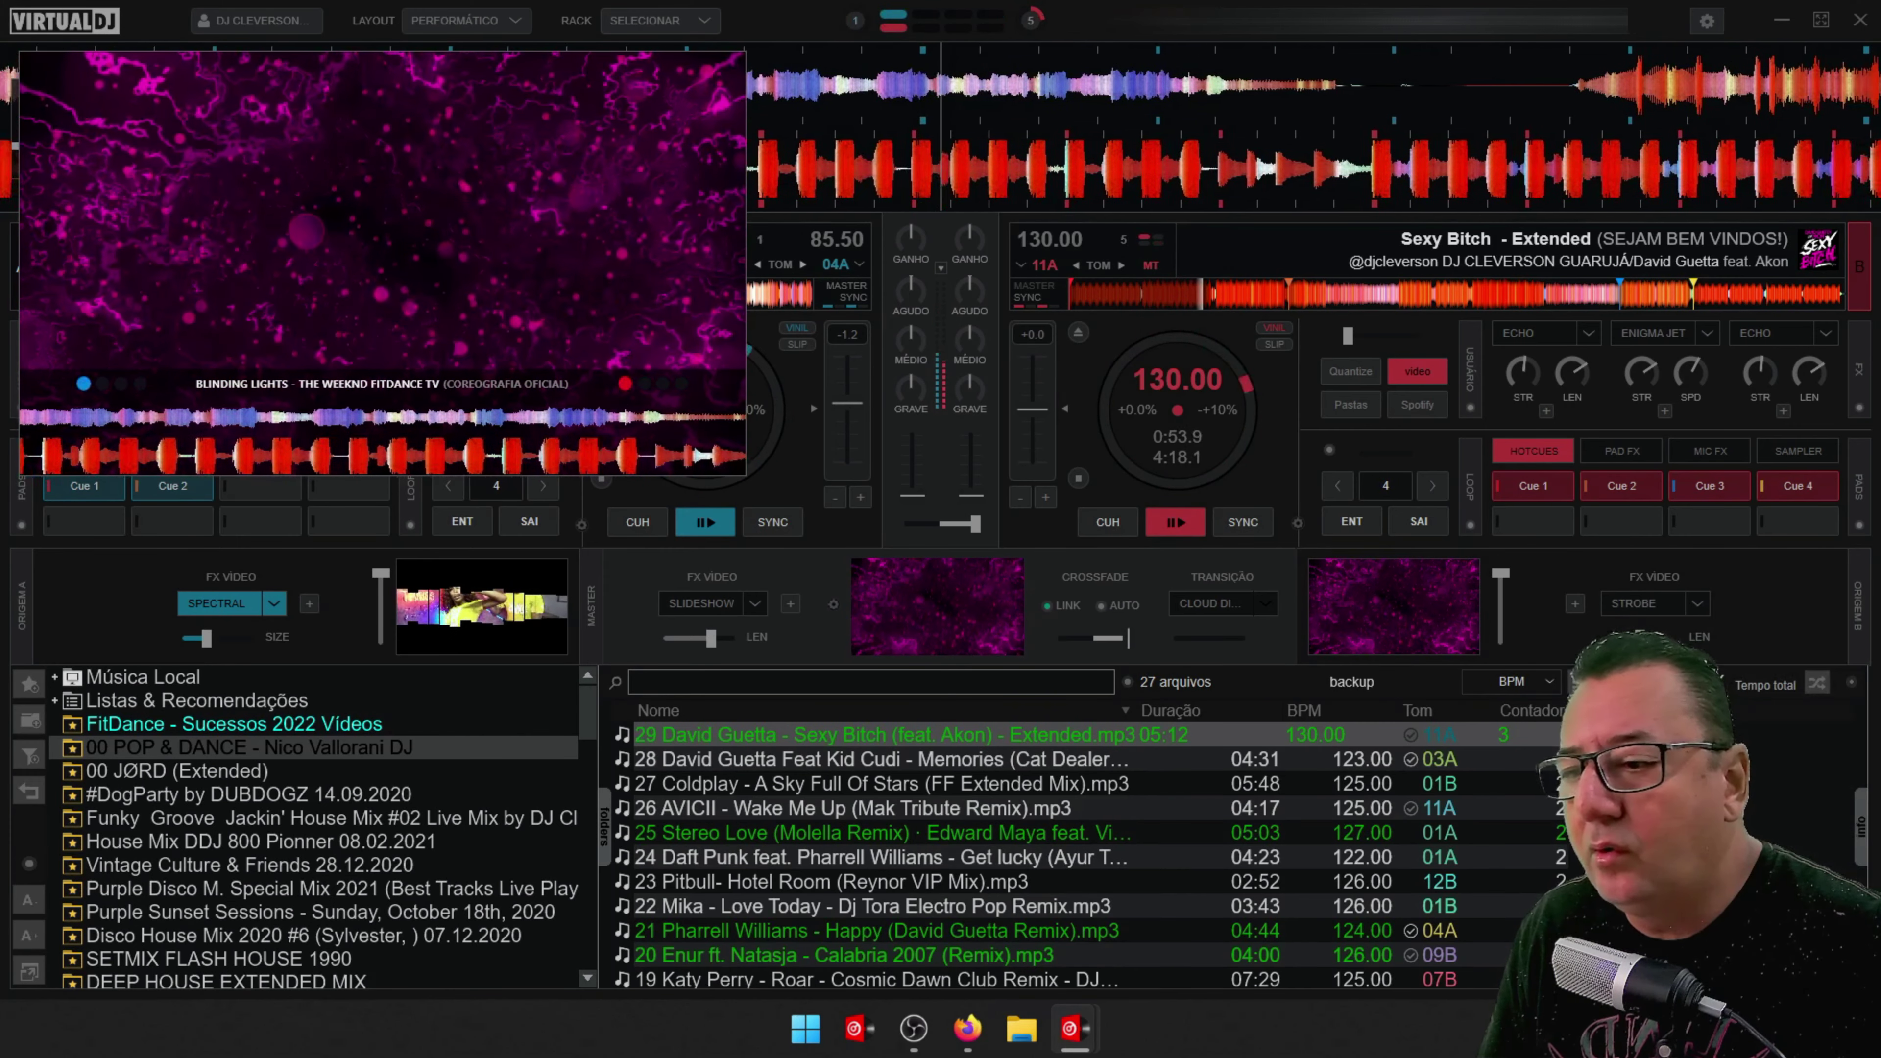
left_click(1636, 605)
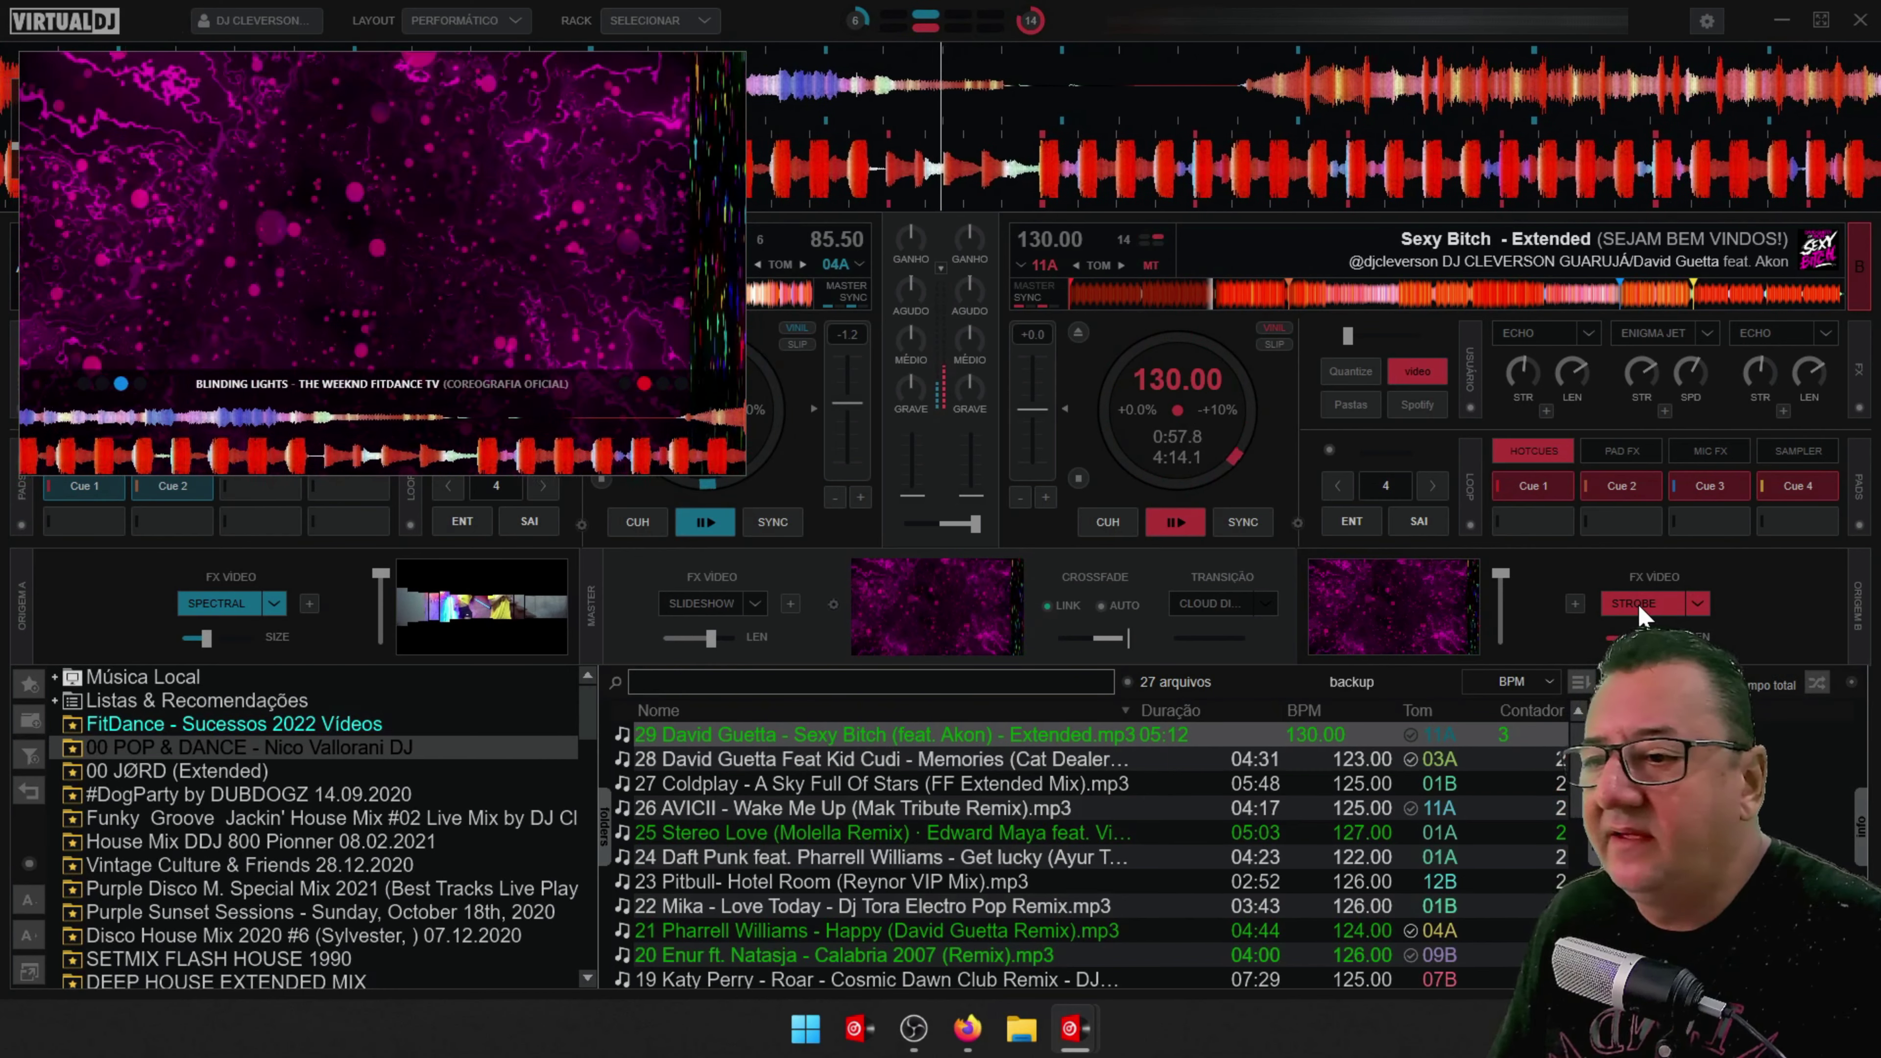
left_click(1637, 605)
Crossfade fully to deck A and restart its Blinding Lights clip from Cue 1.
left_click_drag(976, 524, 841, 529)
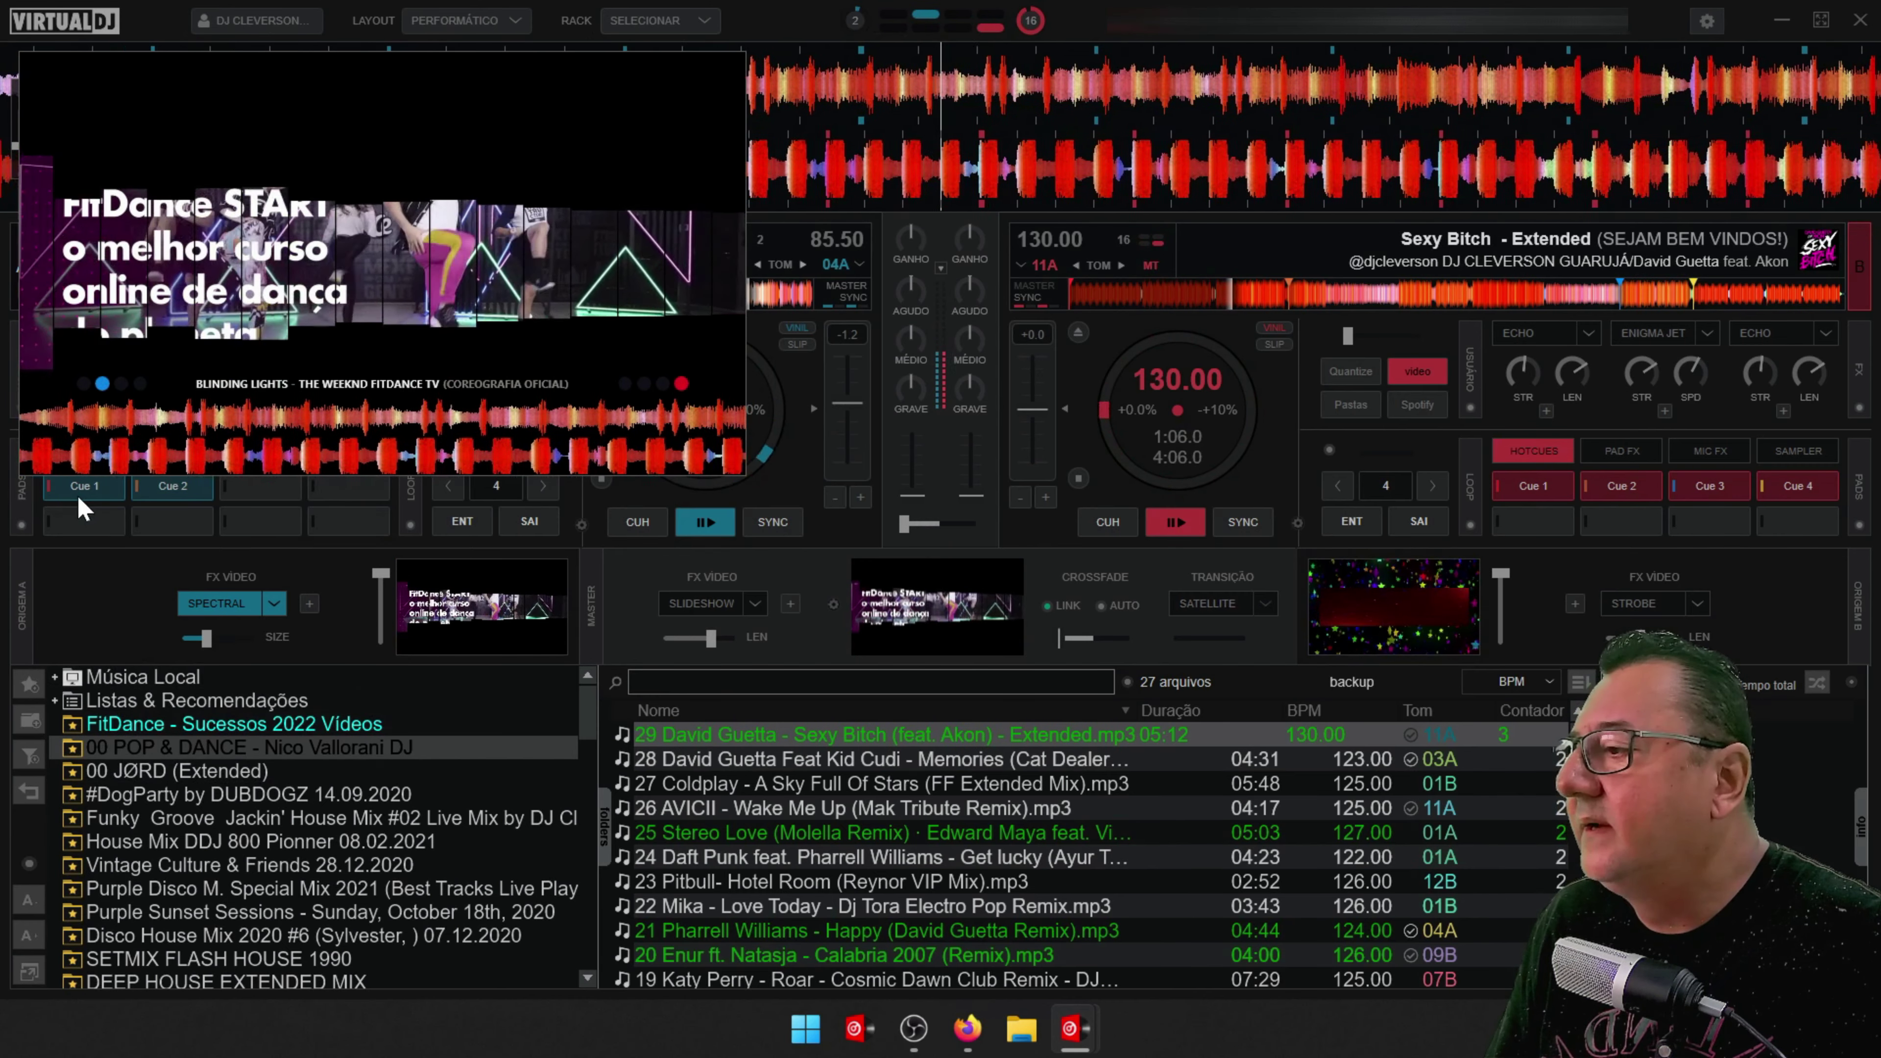
left_click(81, 490)
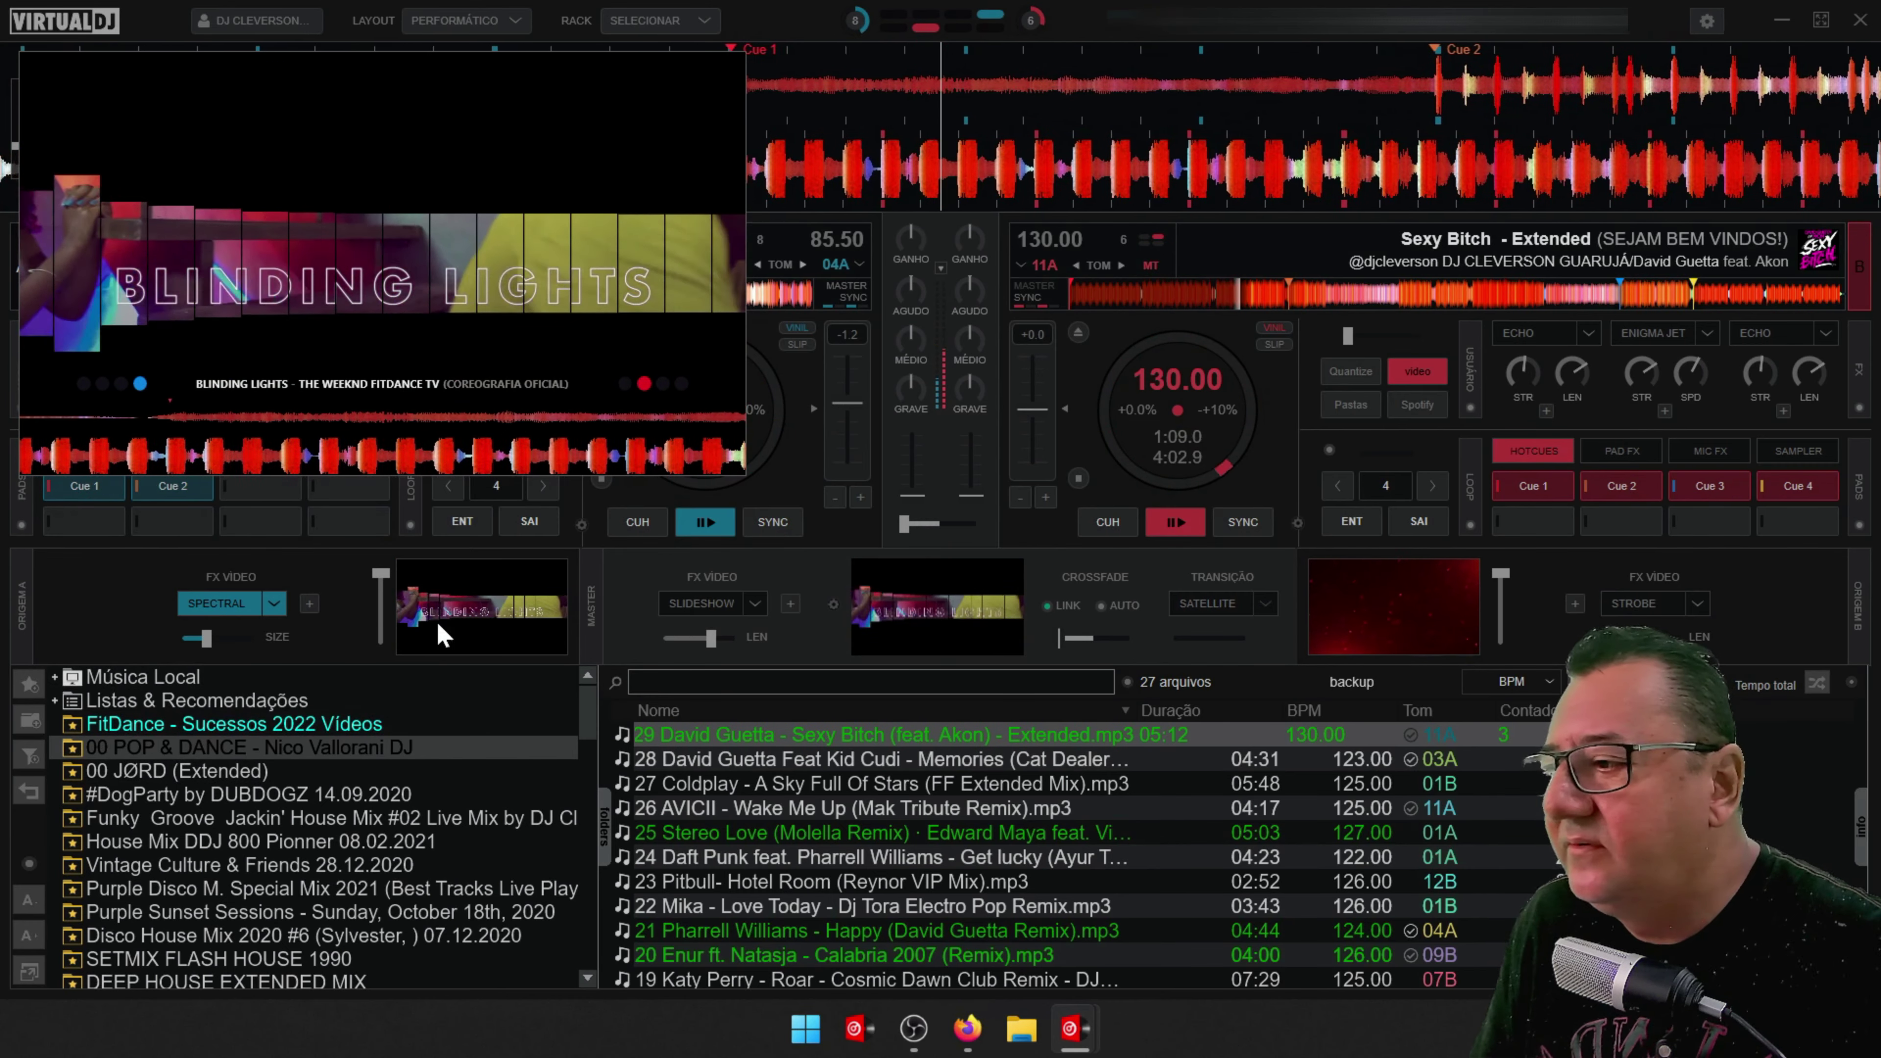
Select the fade2Black video effect on deck A and toggle it on and off to try it.
left_click(273, 603)
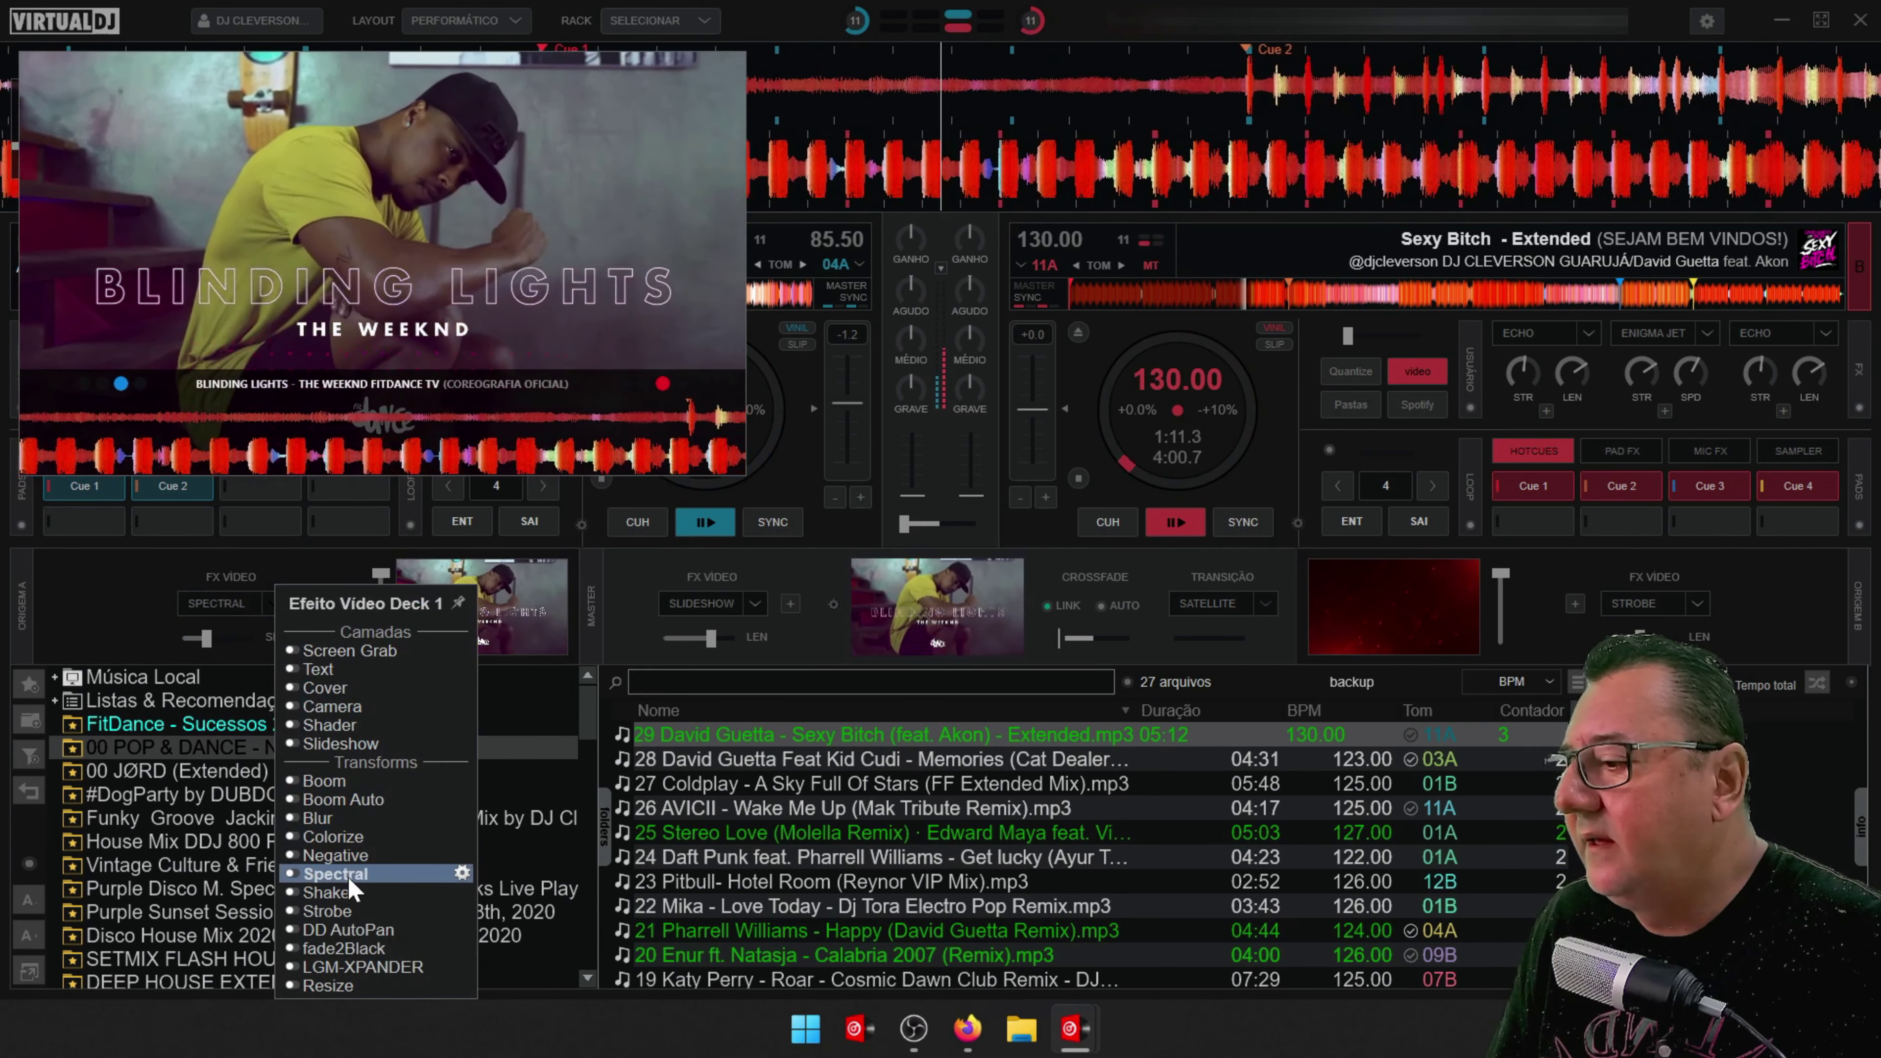
left_click(343, 948)
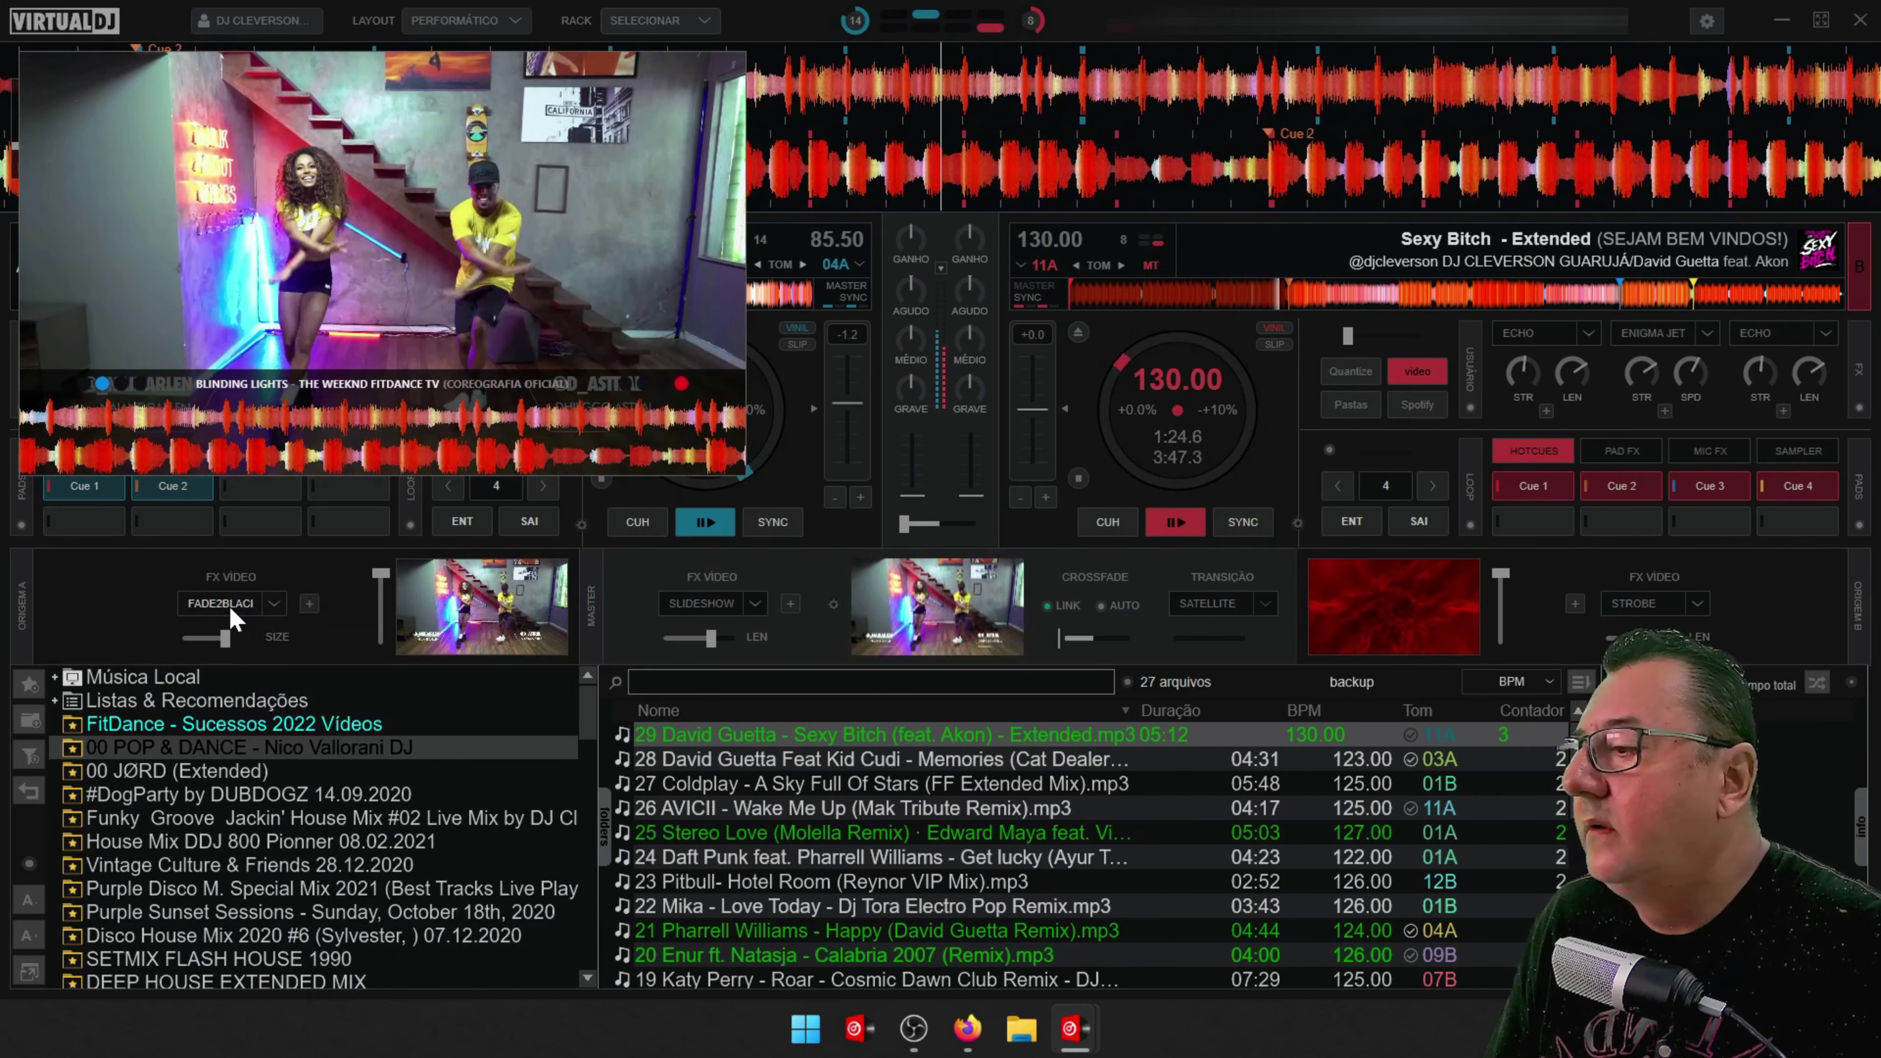
left_click(228, 605)
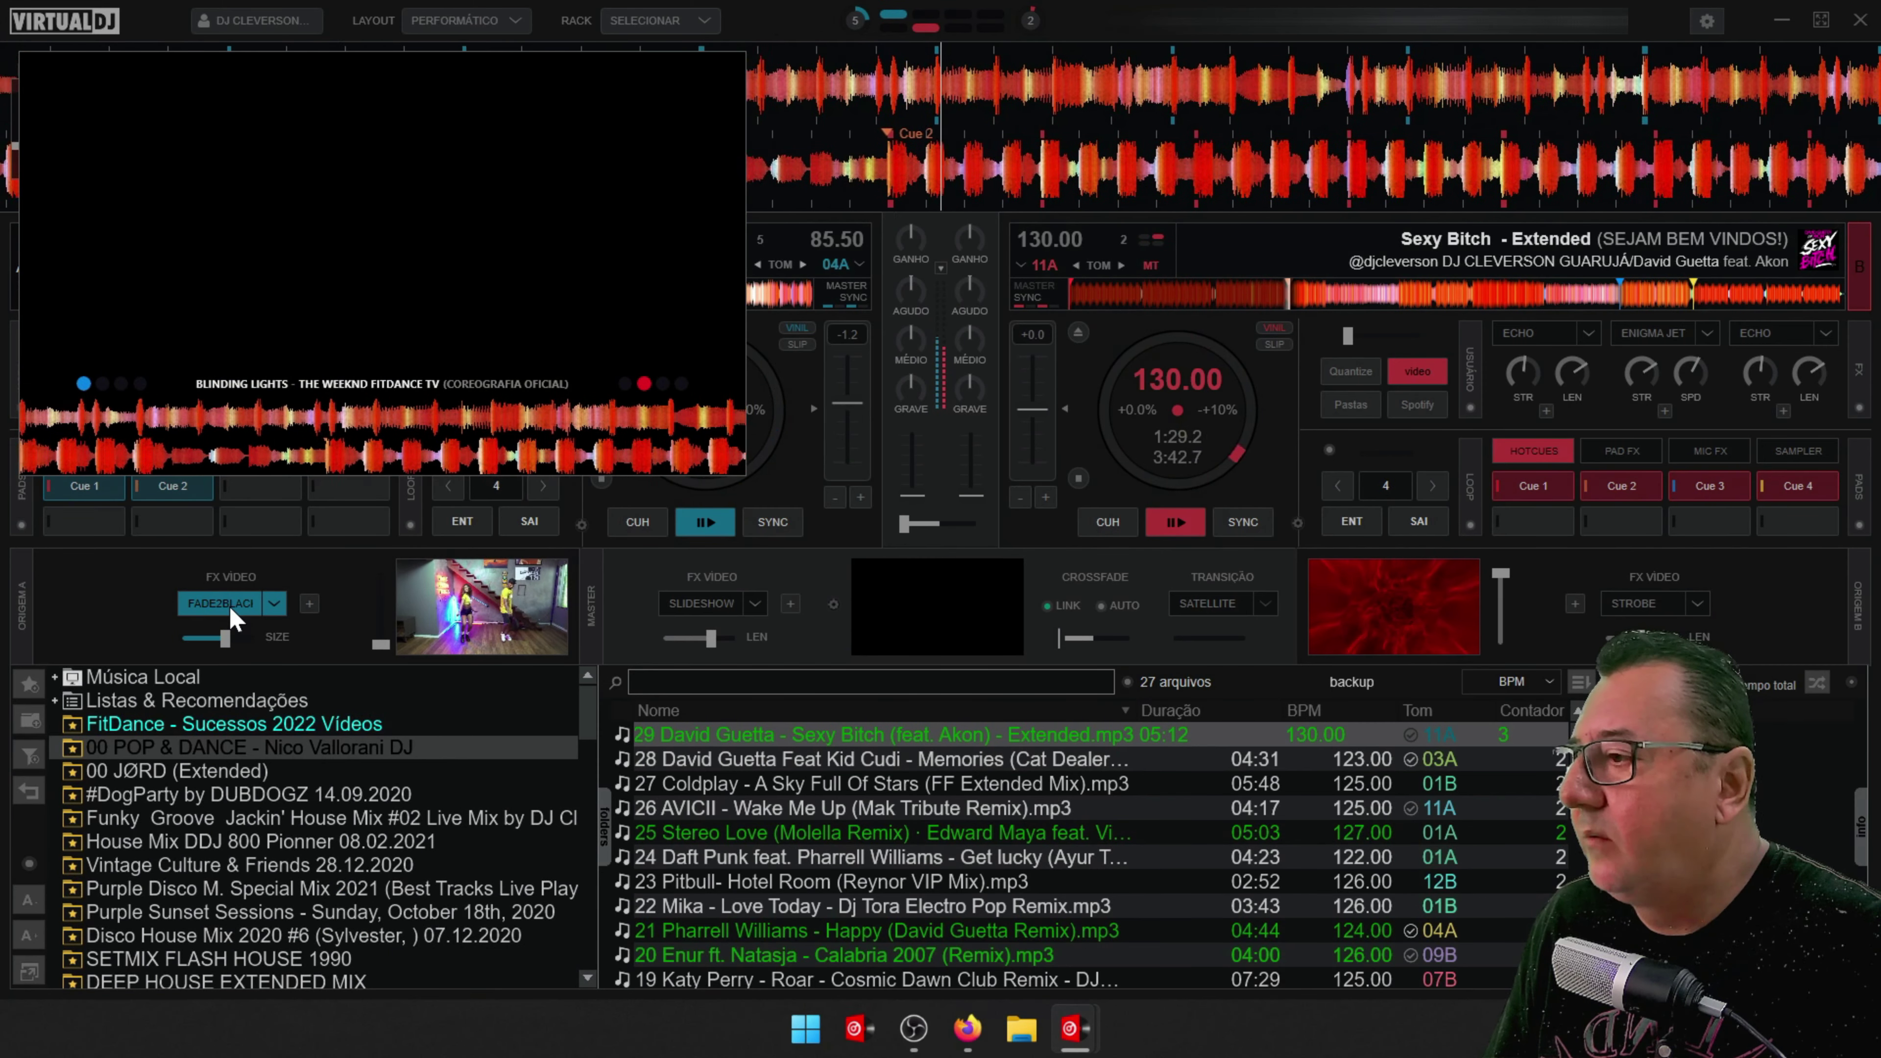
left_click(228, 604)
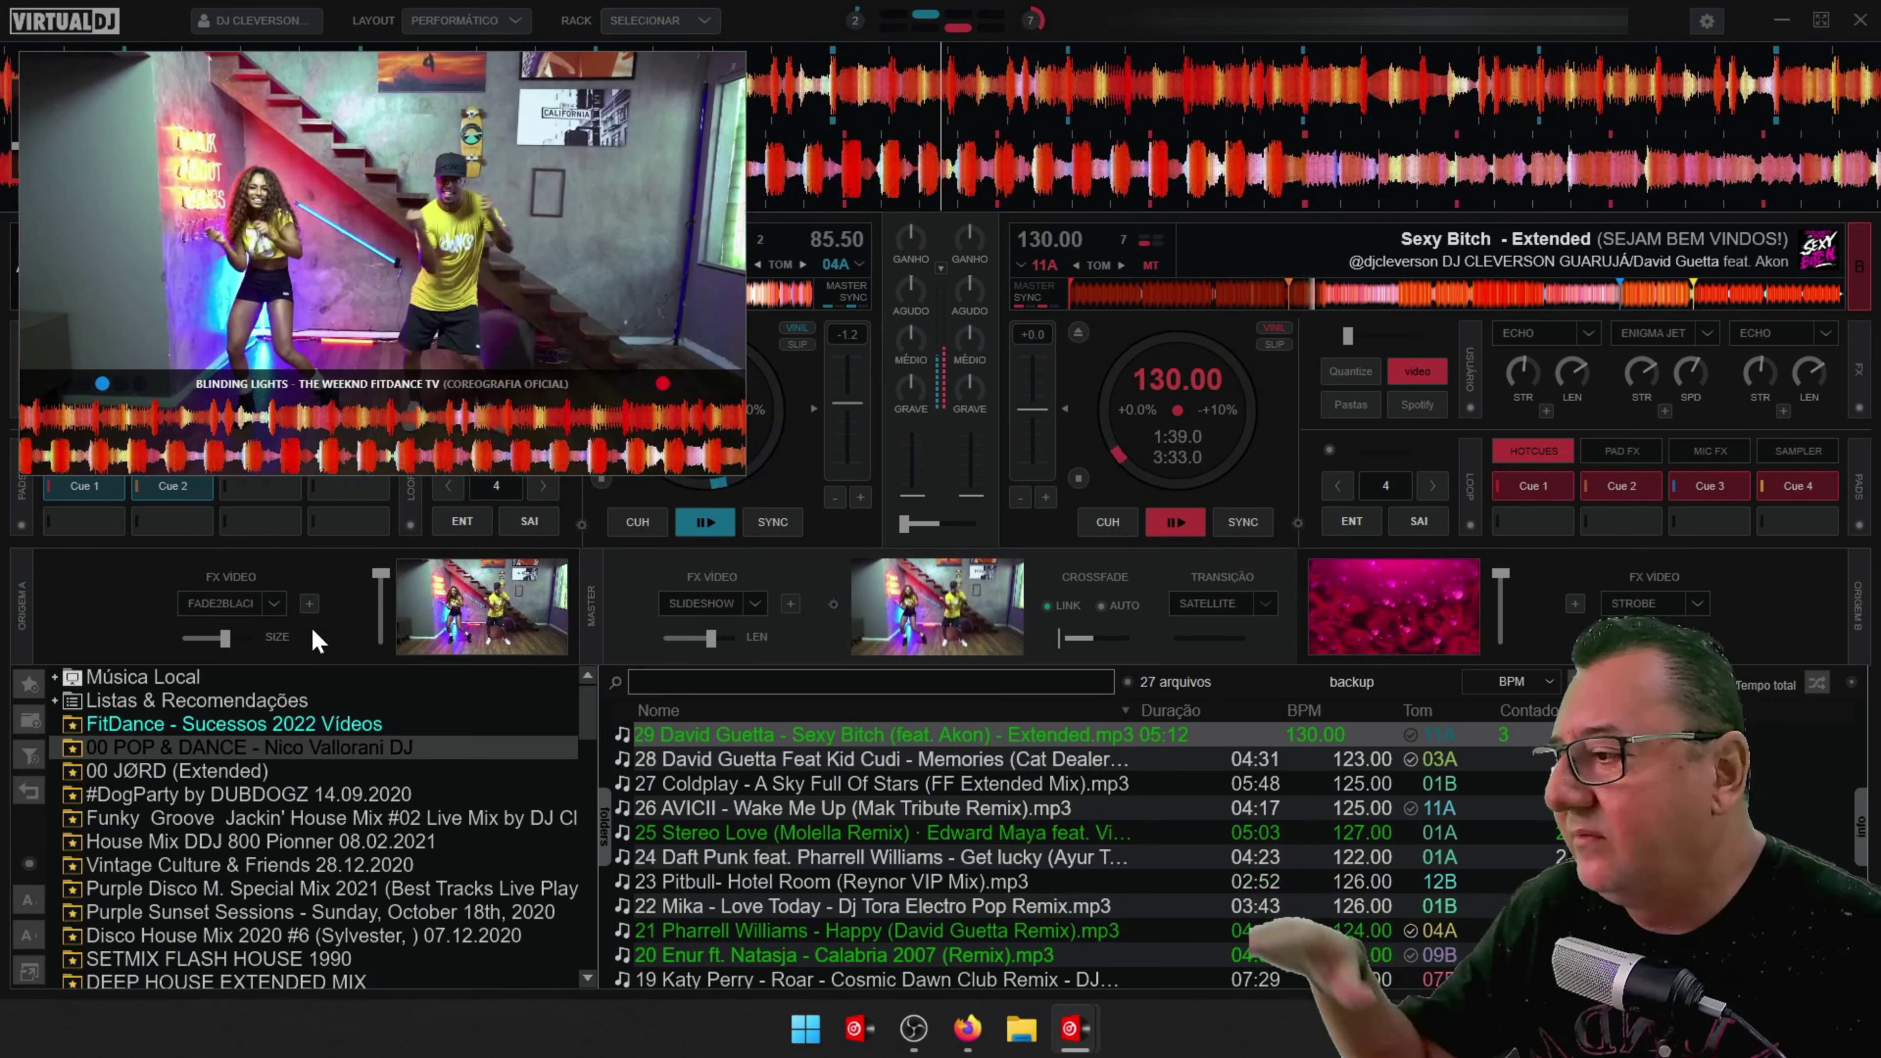
left_click(214, 604)
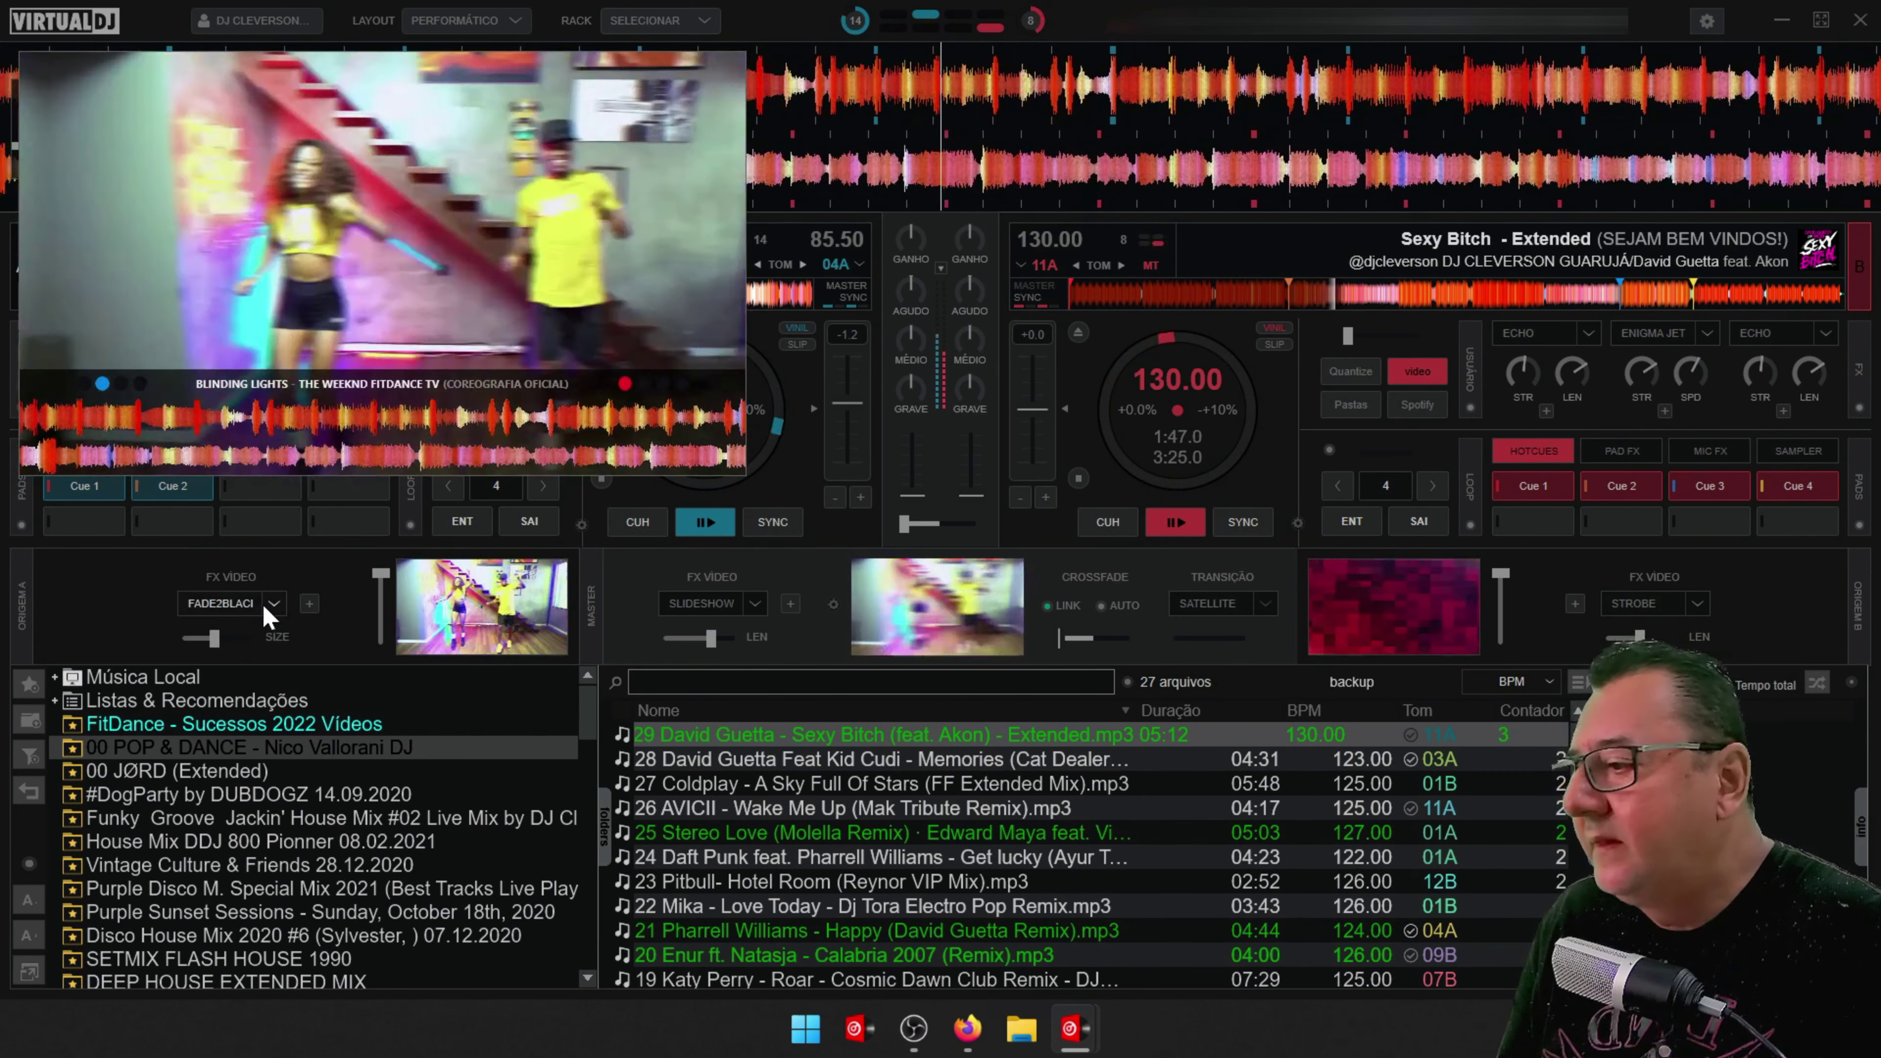
Select the Boom Auto video effect on deck A, switch it on, and turn it off.
left_click(265, 605)
left_click(339, 800)
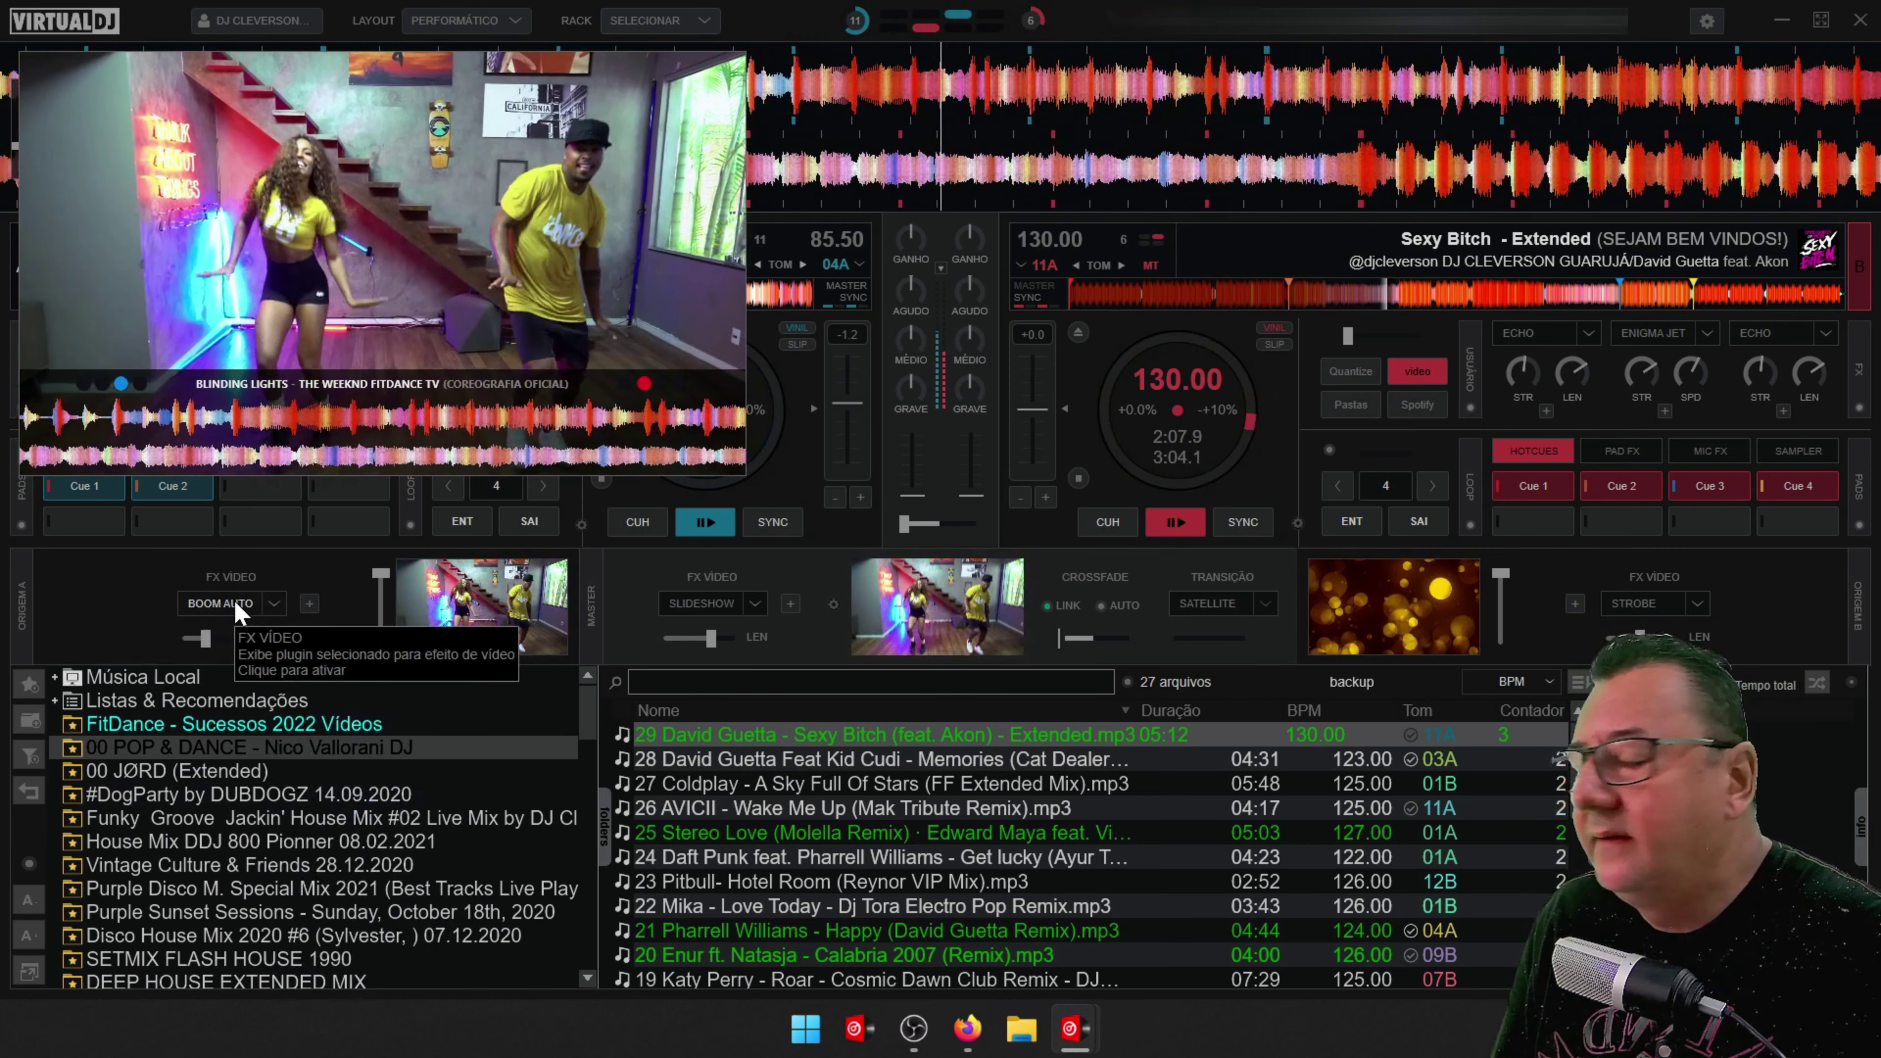
left_click(238, 611)
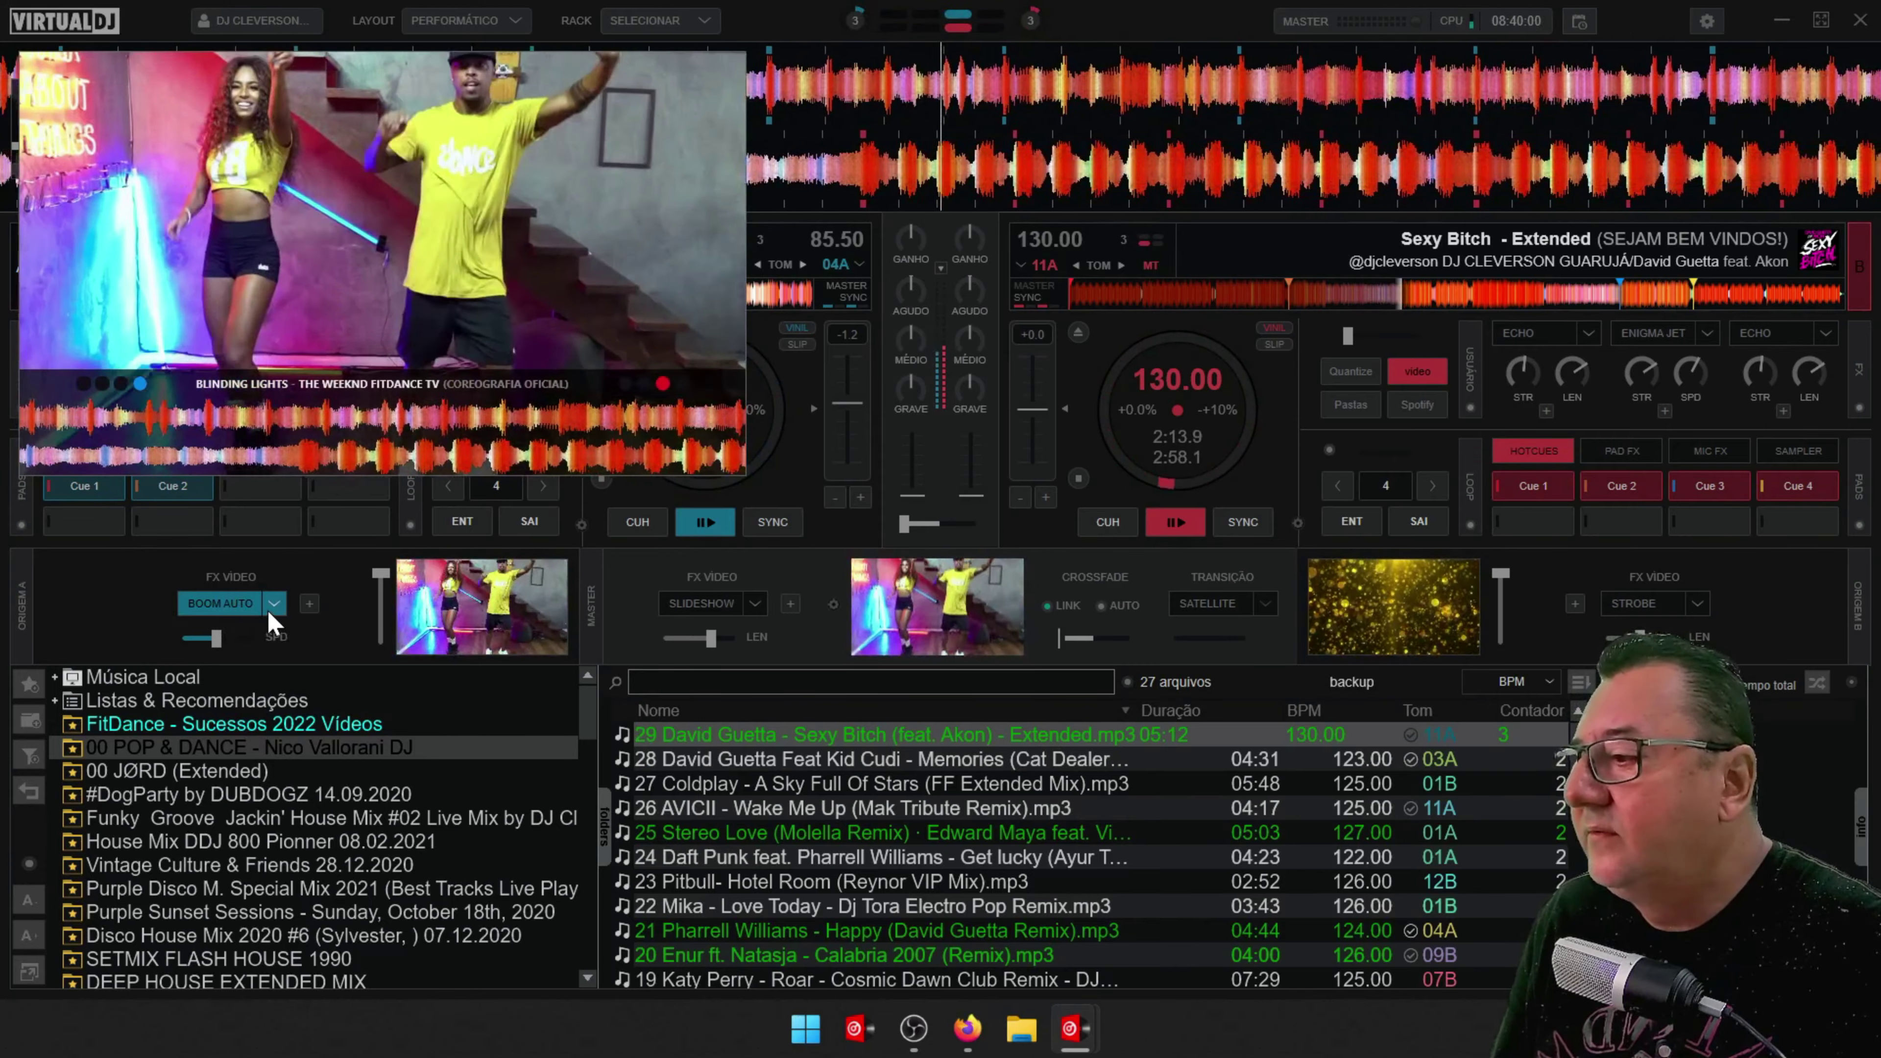
left_click(271, 607)
left_click(269, 611)
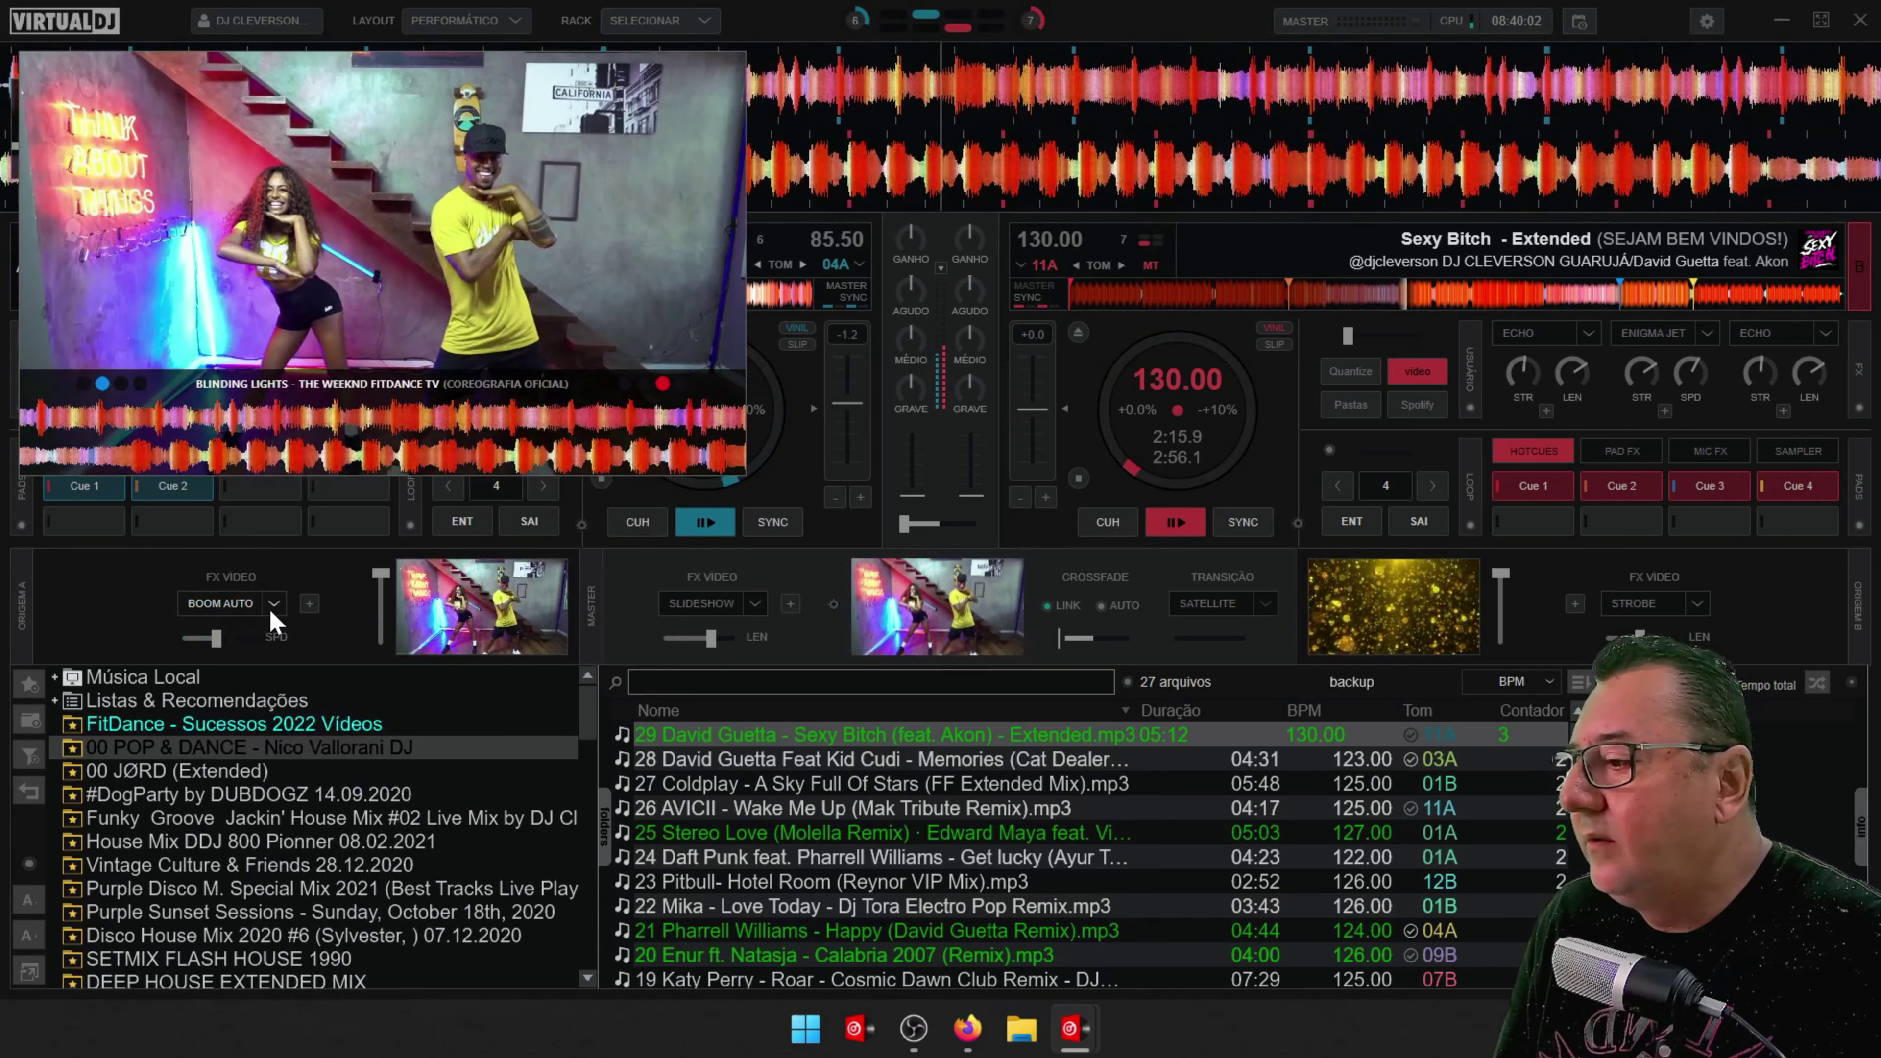
Select the Boom video effect on deck A and trigger it repeatedly.
left_click(271, 606)
left_click(315, 785)
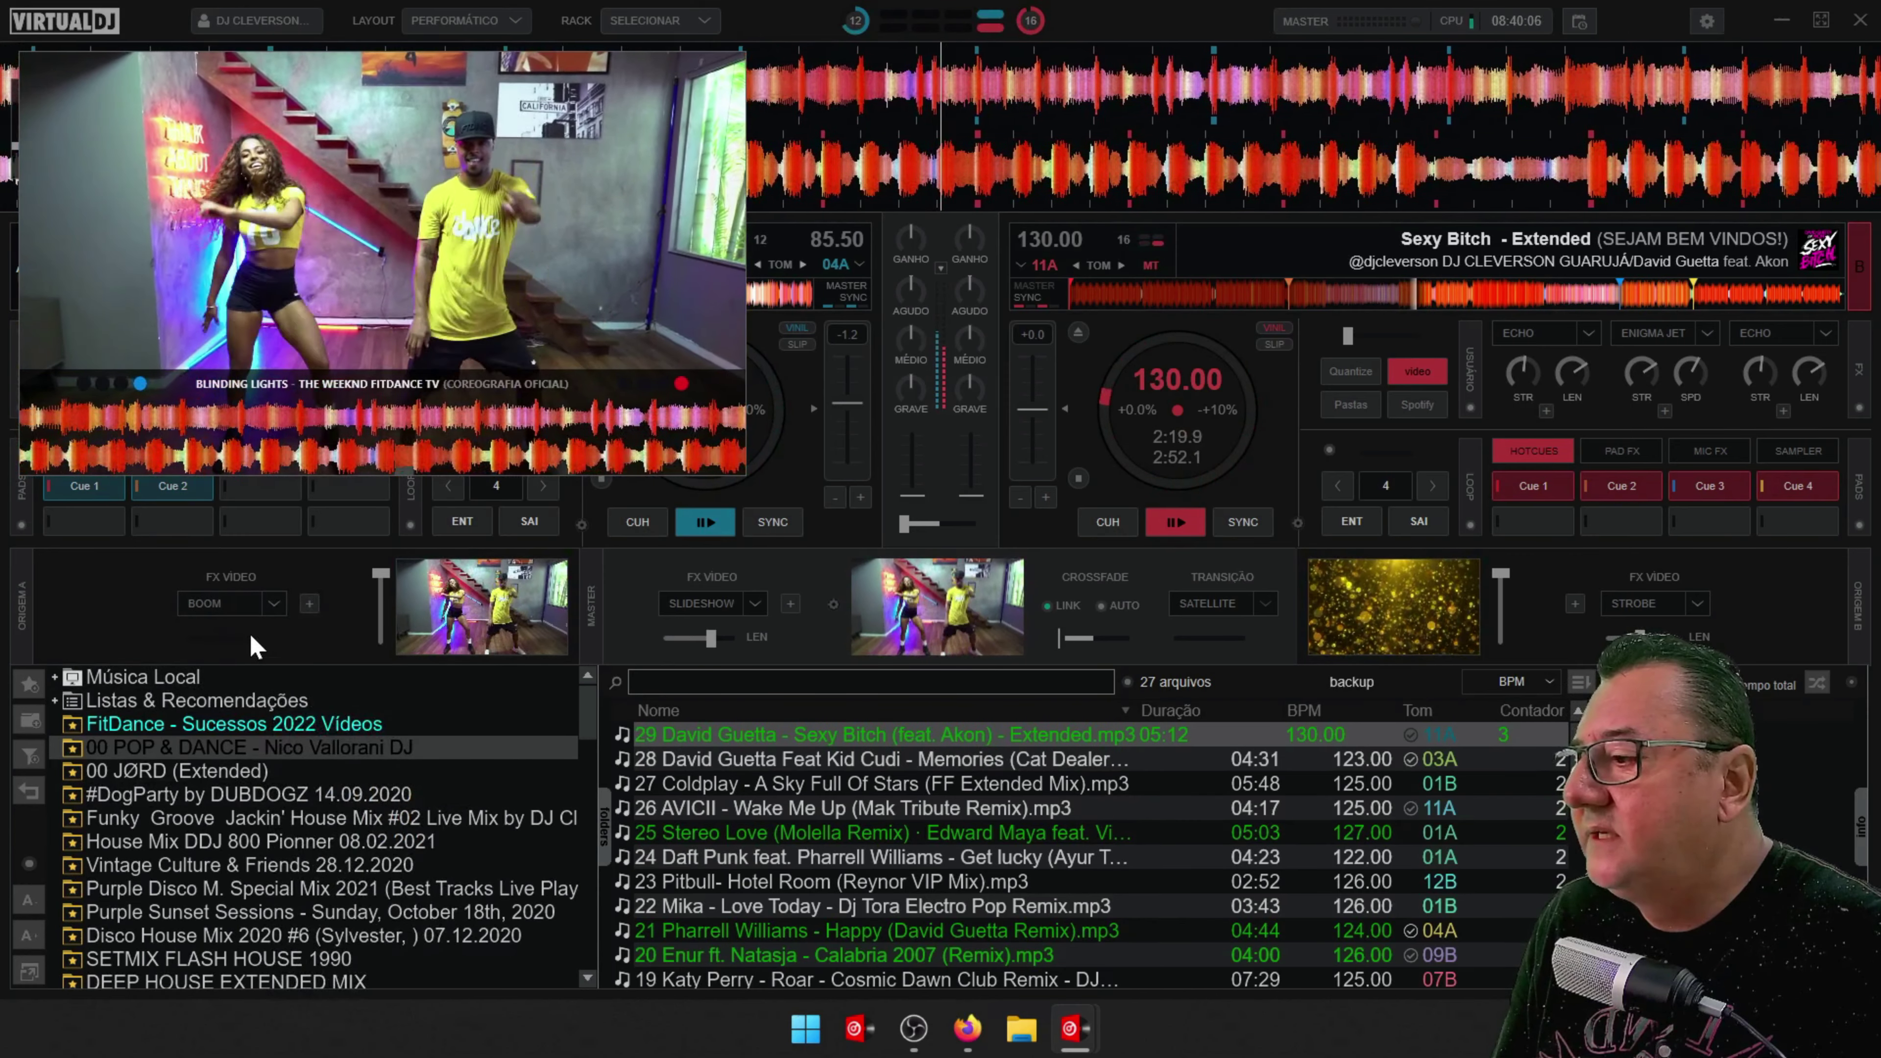
left_click(229, 607)
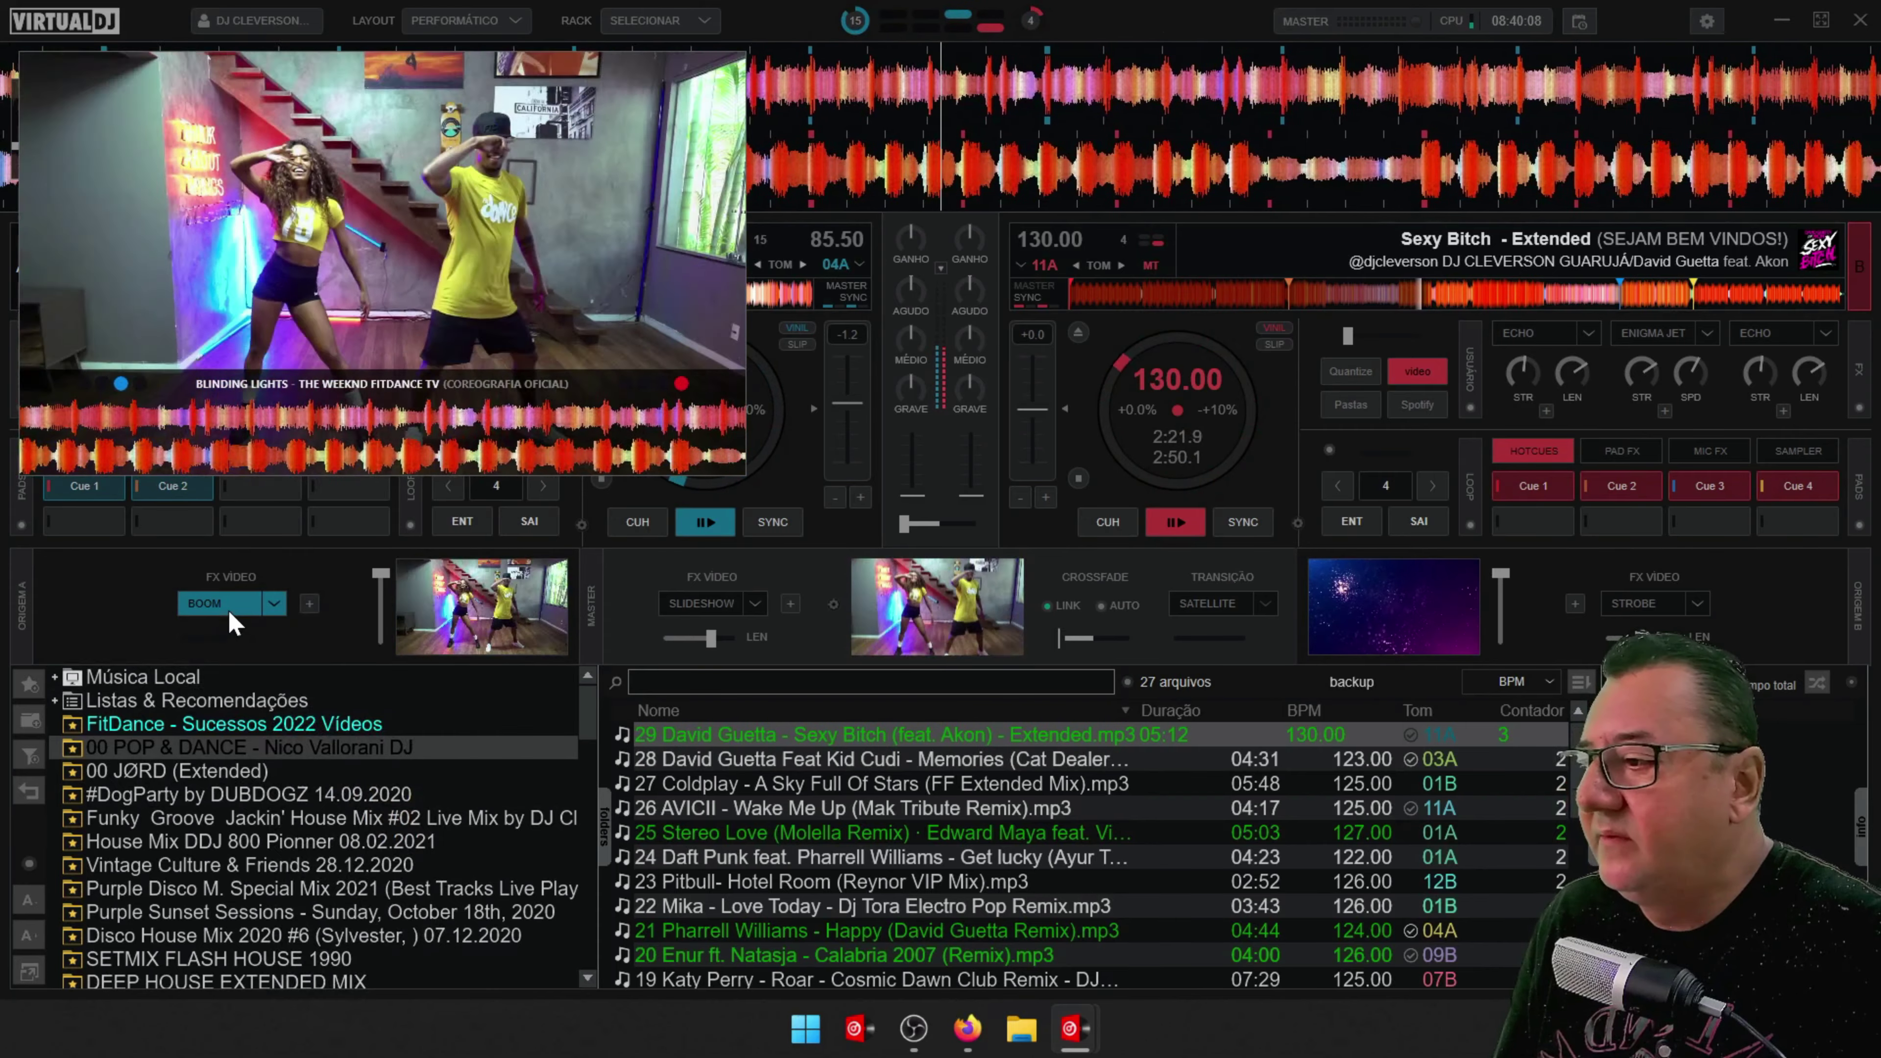
left_click(228, 607)
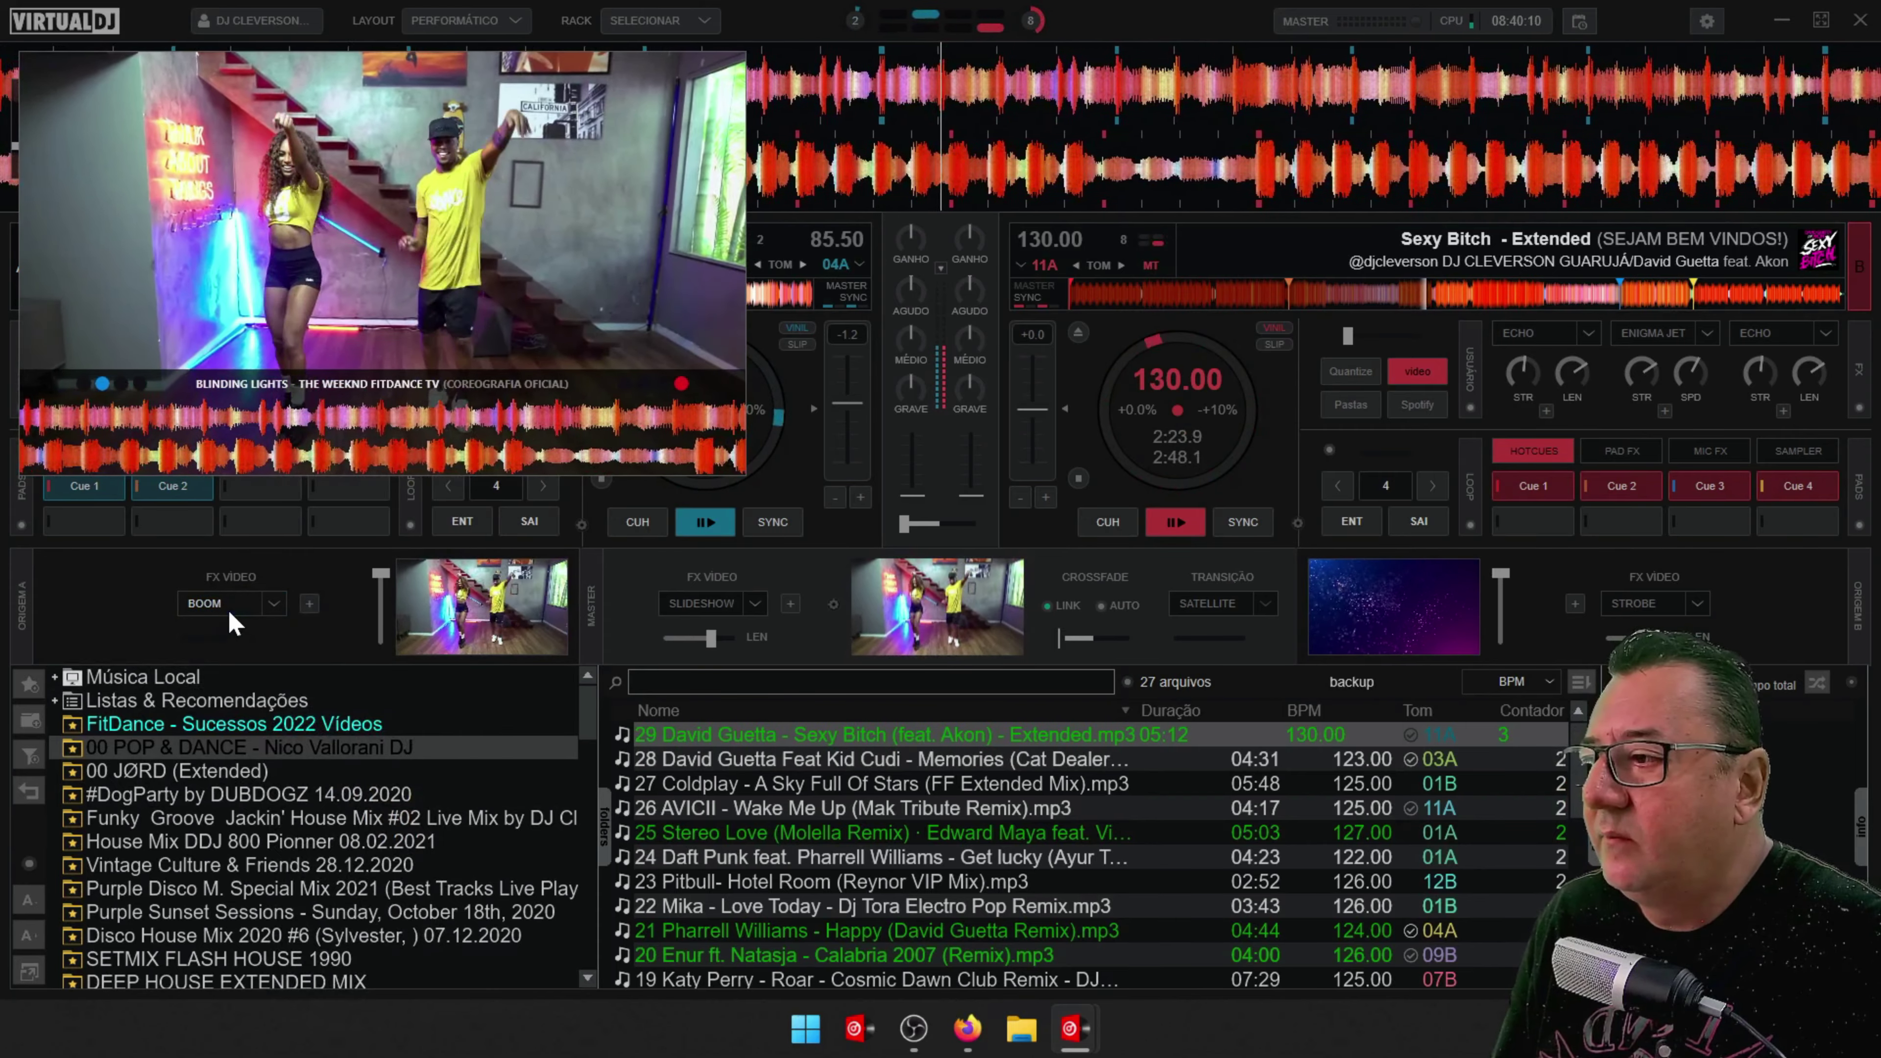
left_click(229, 612)
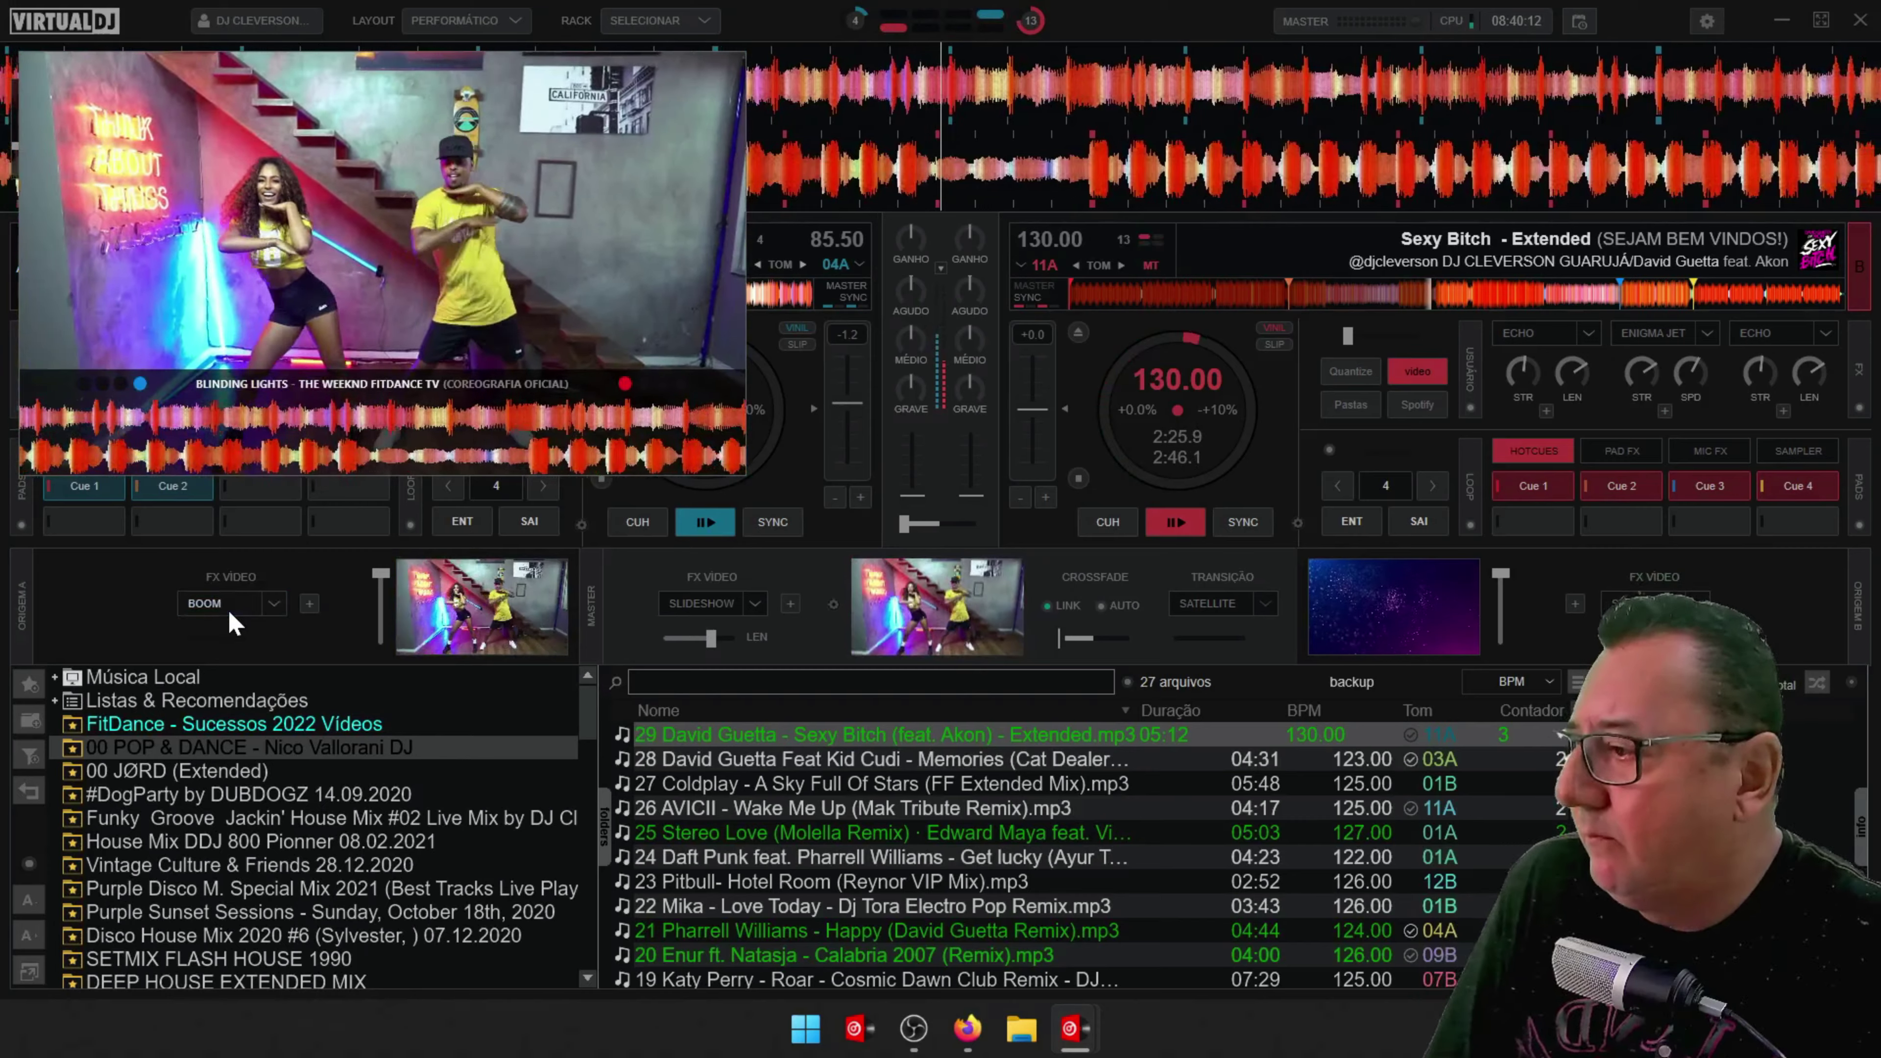
Apply the Boom Auto video effect to deck A, adjust its speed to 3/4 bt, and toggle it off and back on.
left_click(274, 605)
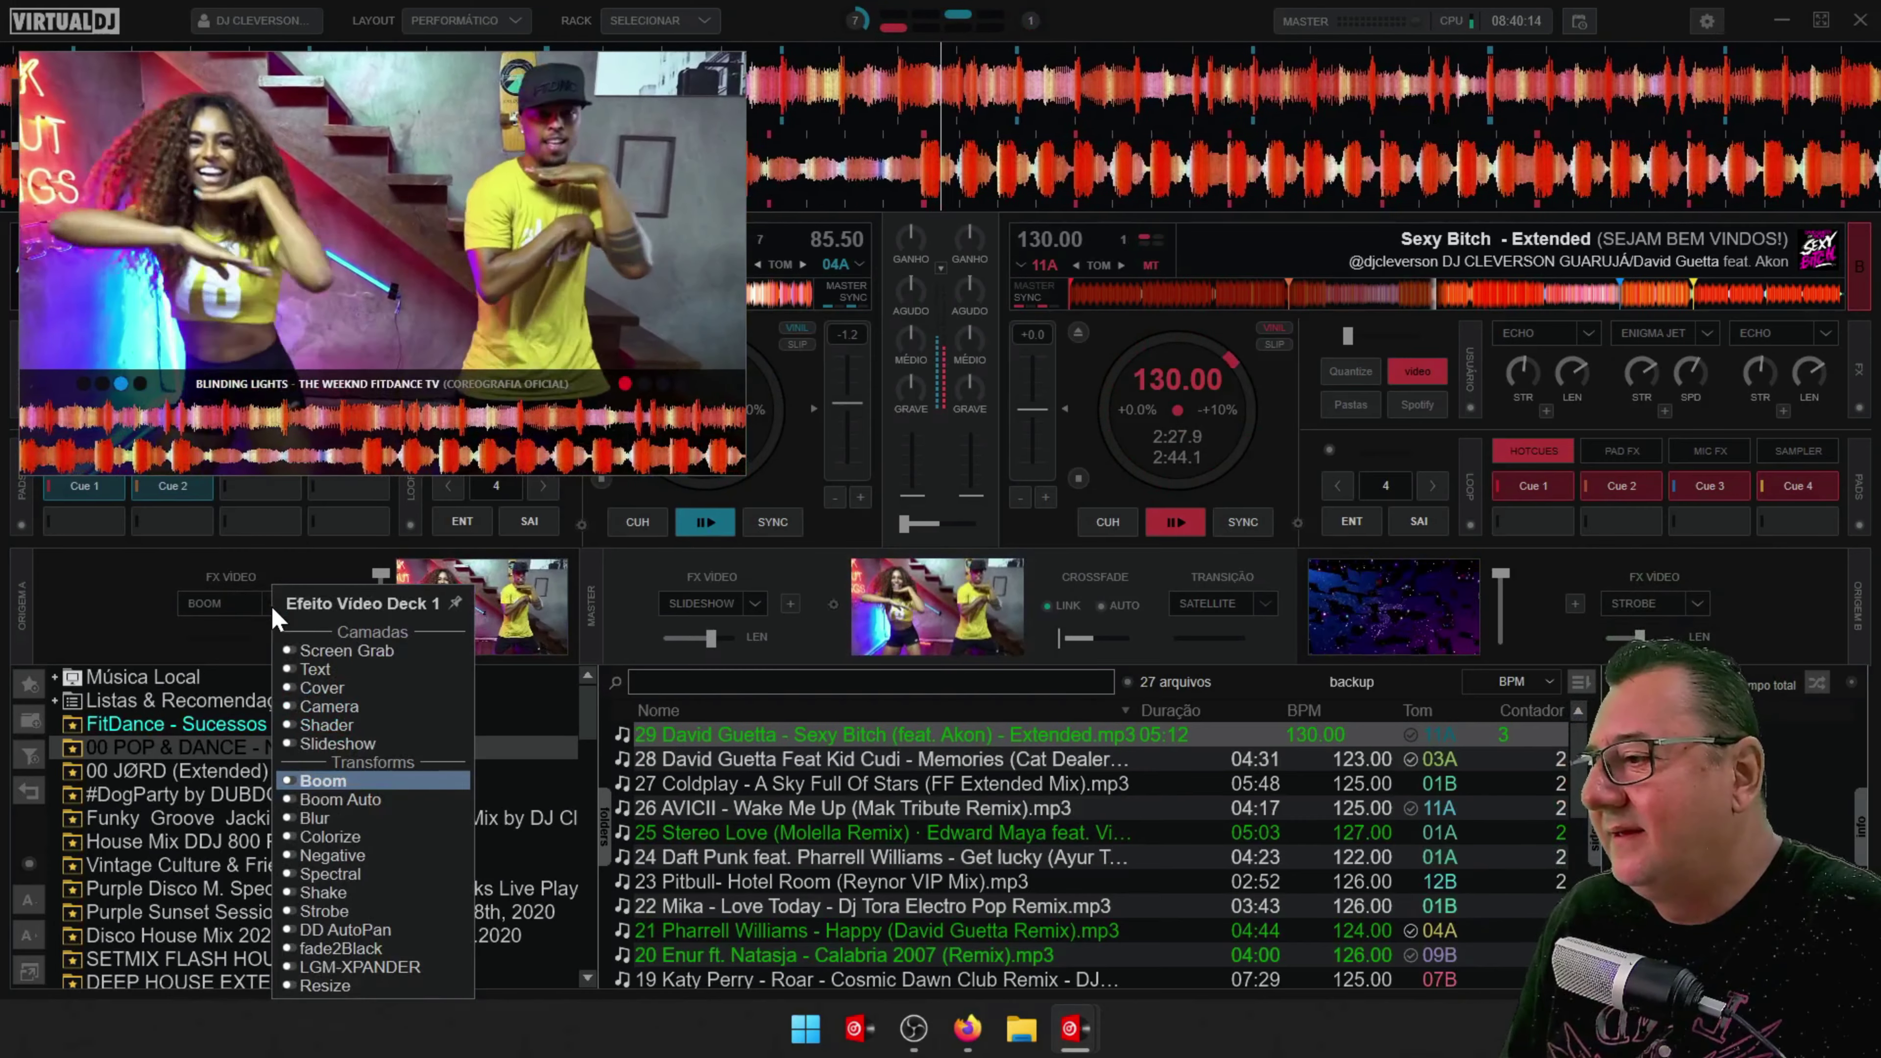
left_click(331, 801)
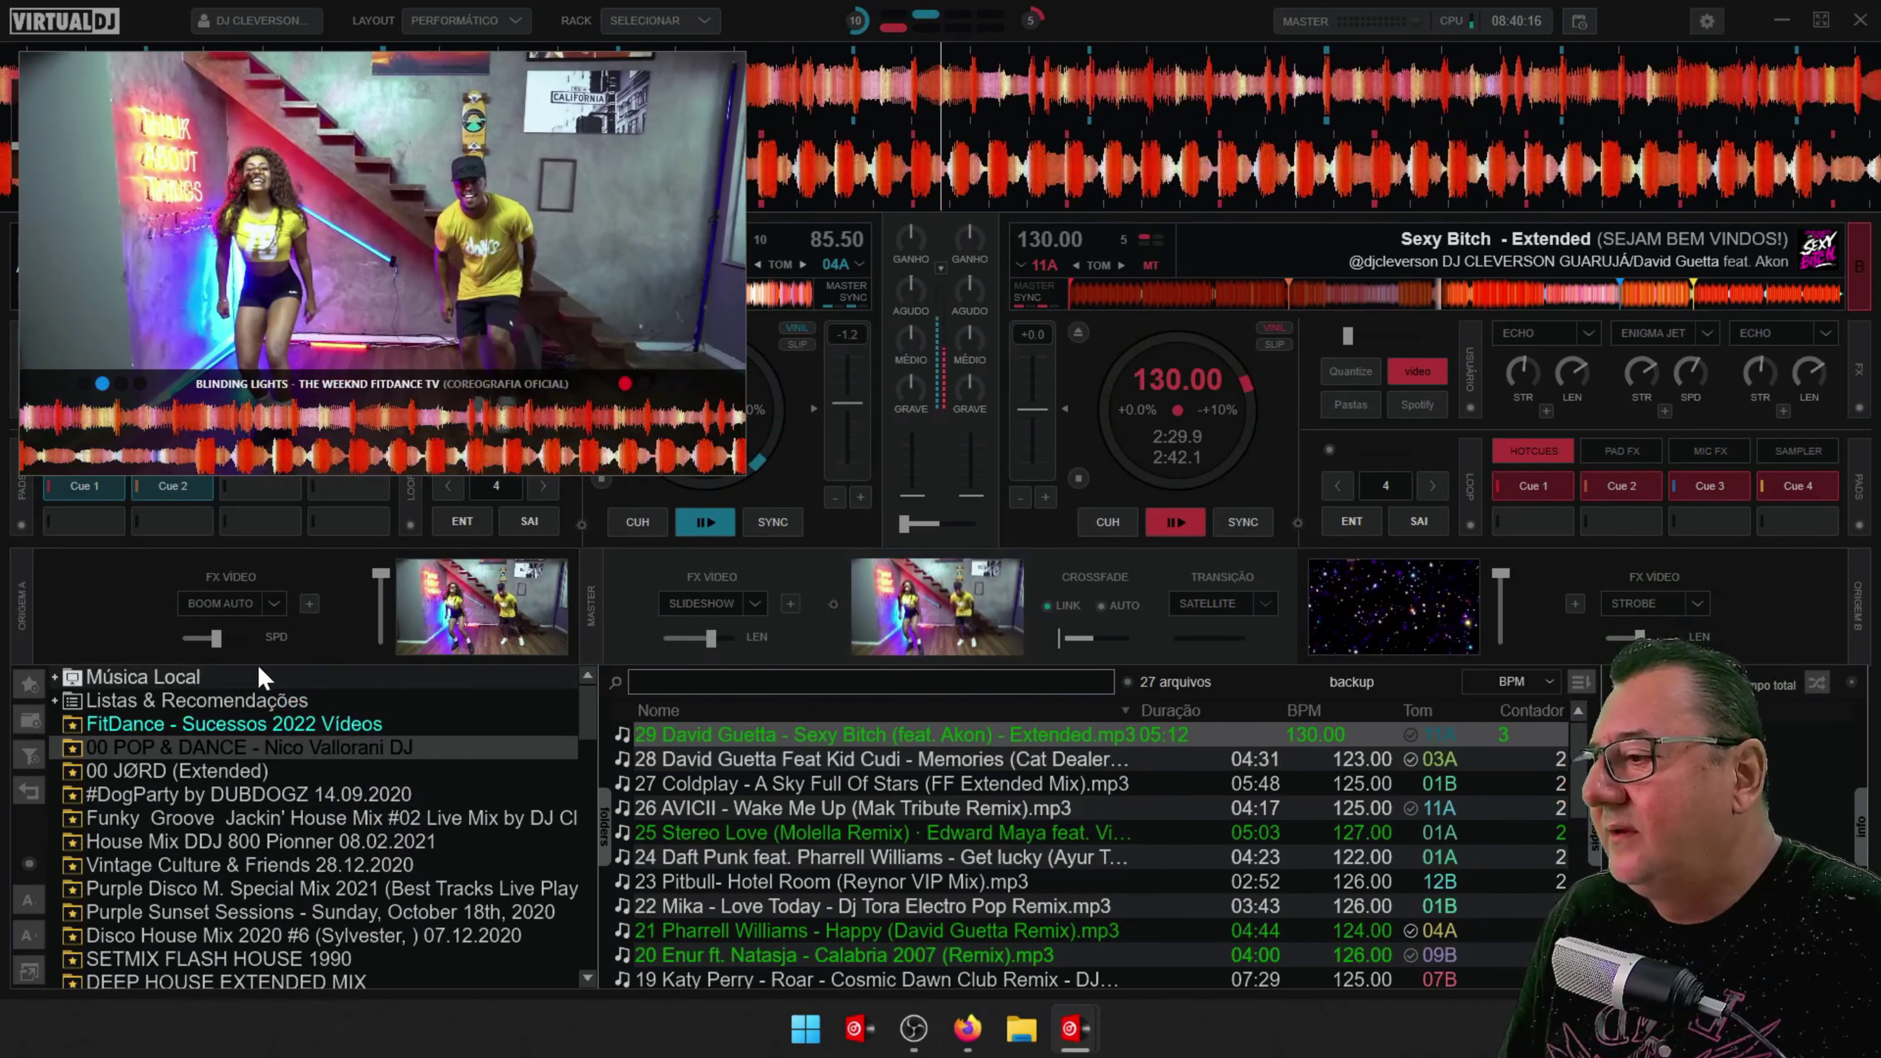
left_click(219, 606)
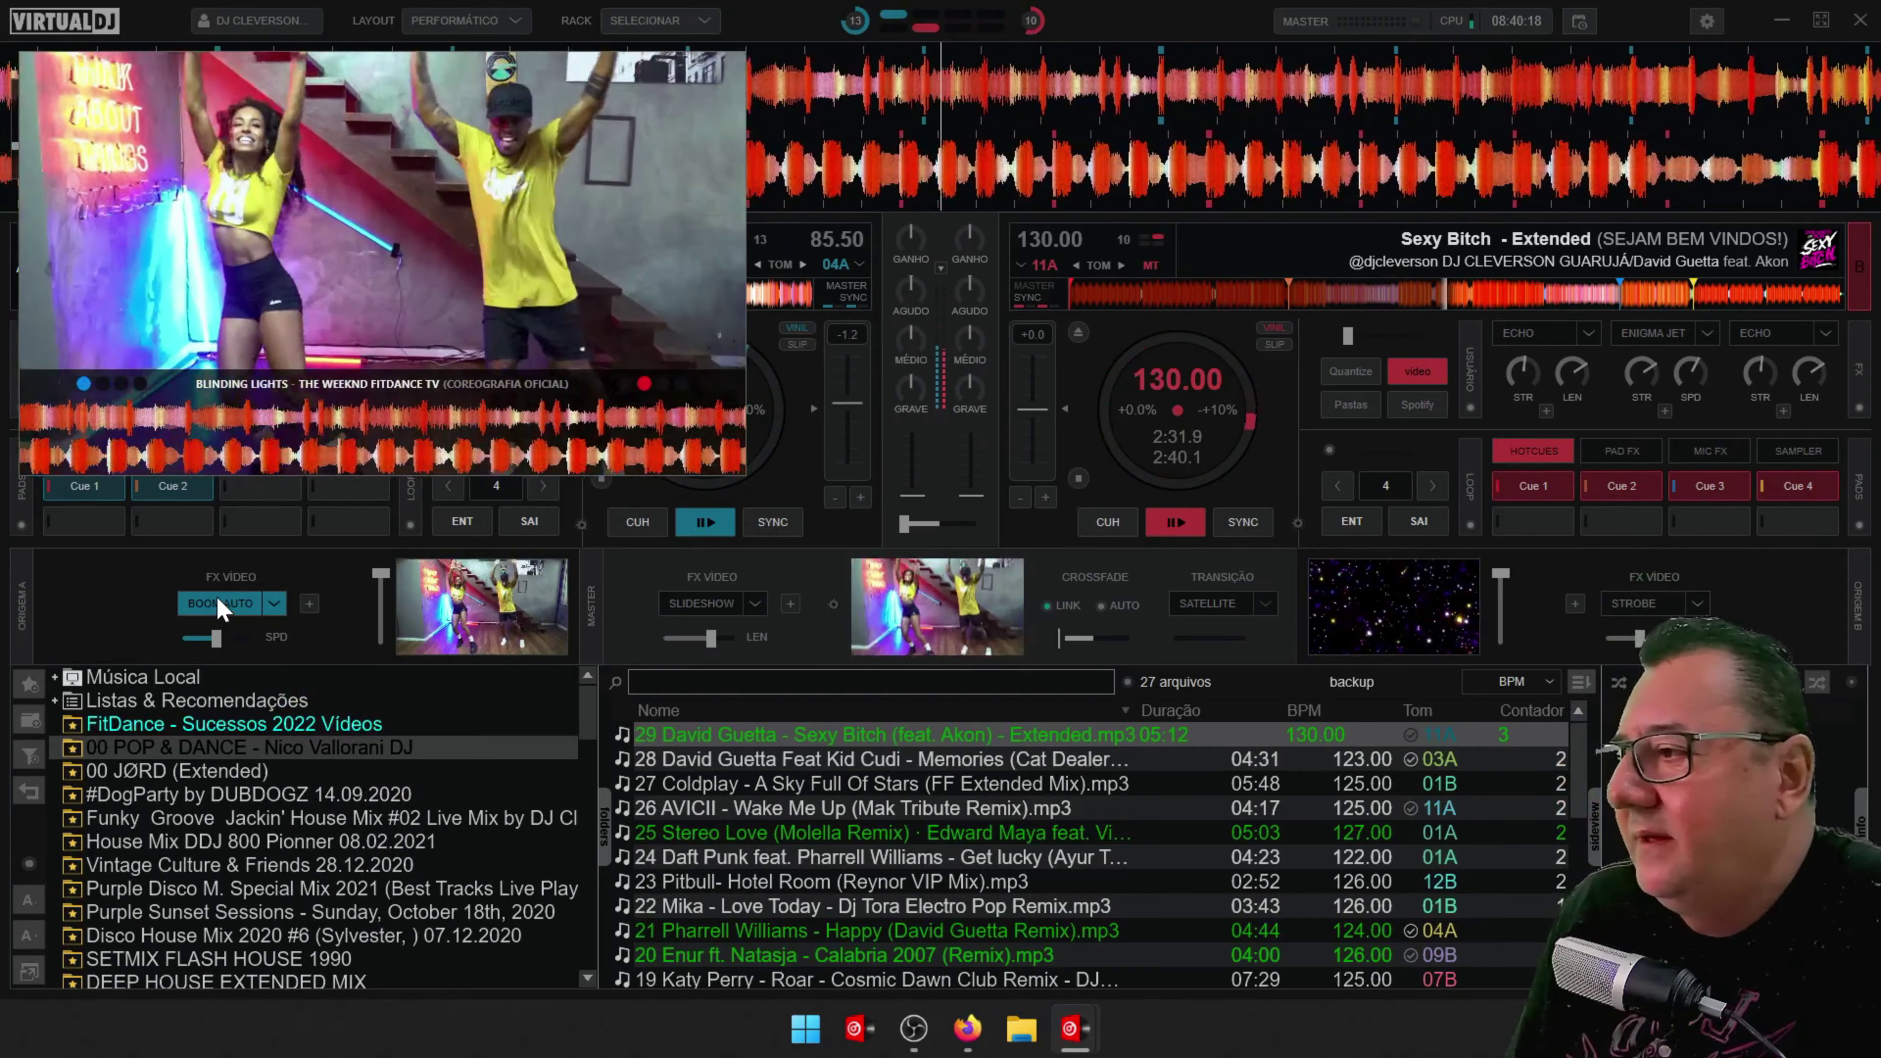
left_click_drag(218, 635, 213, 638)
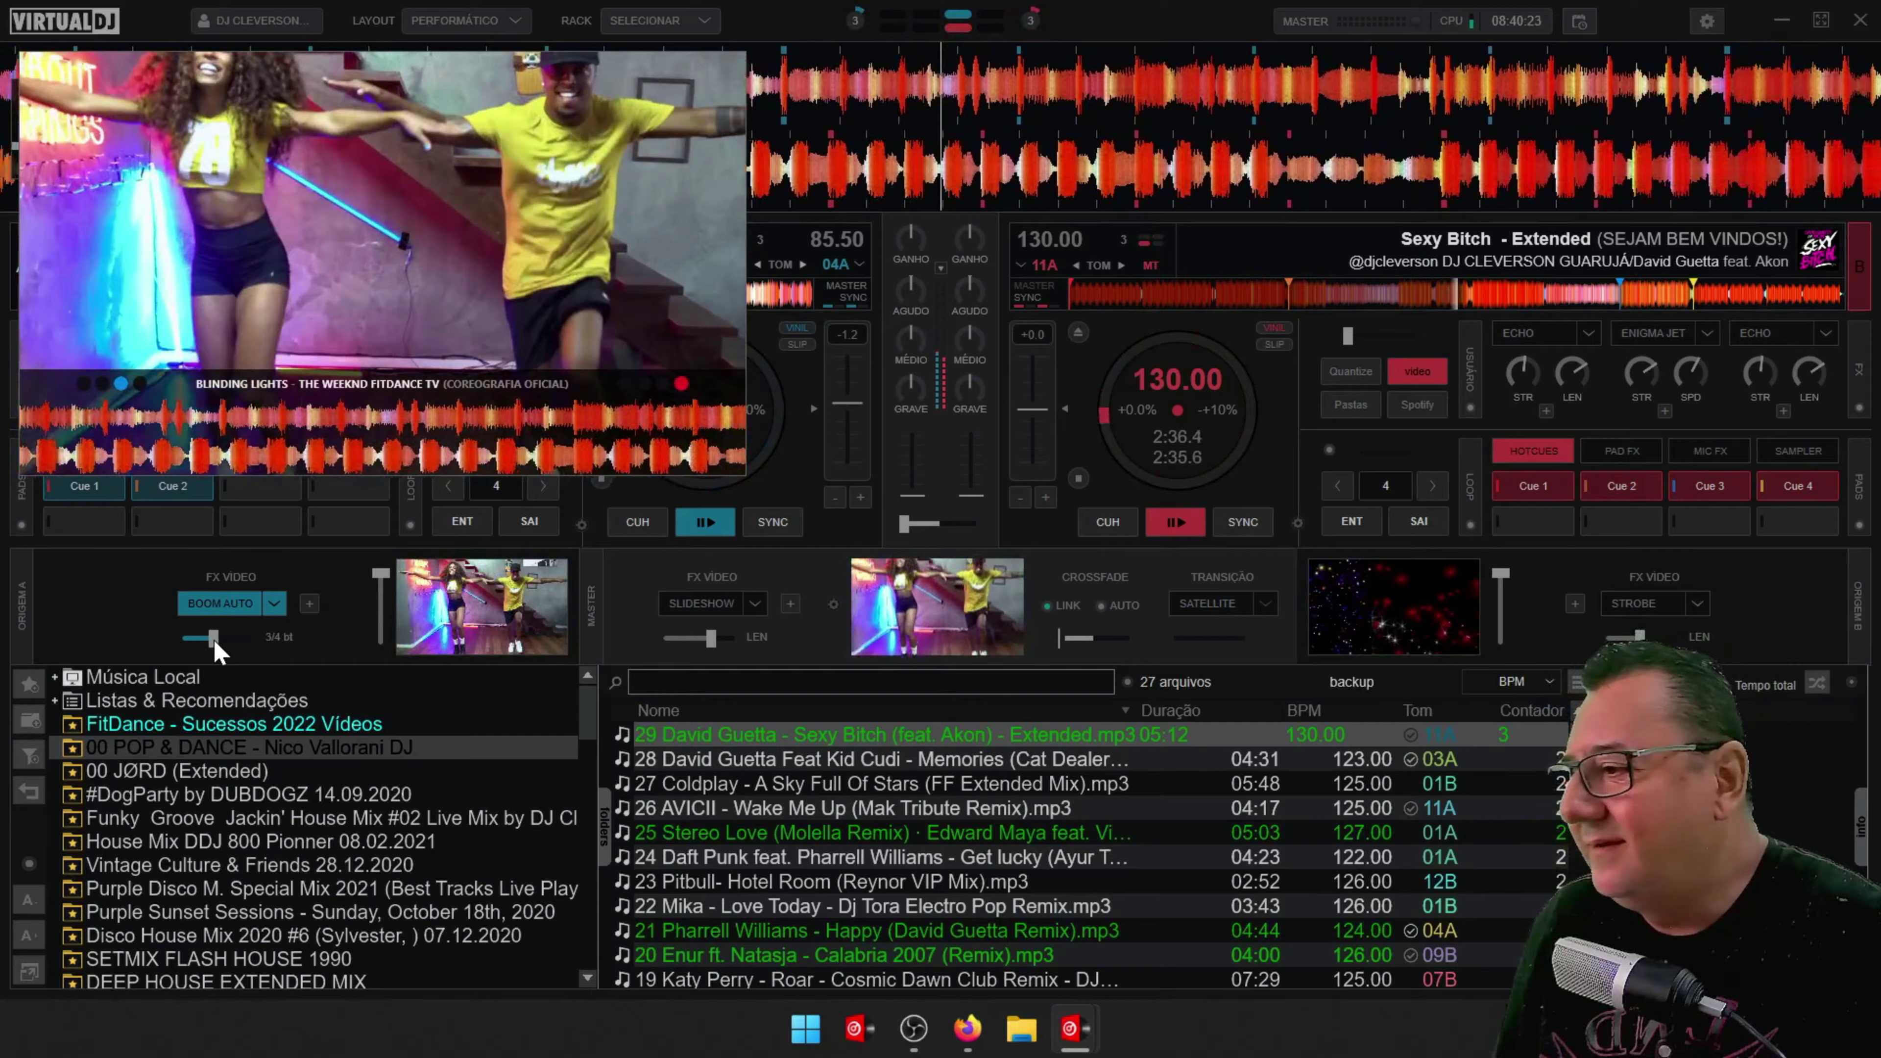
left_click(221, 604)
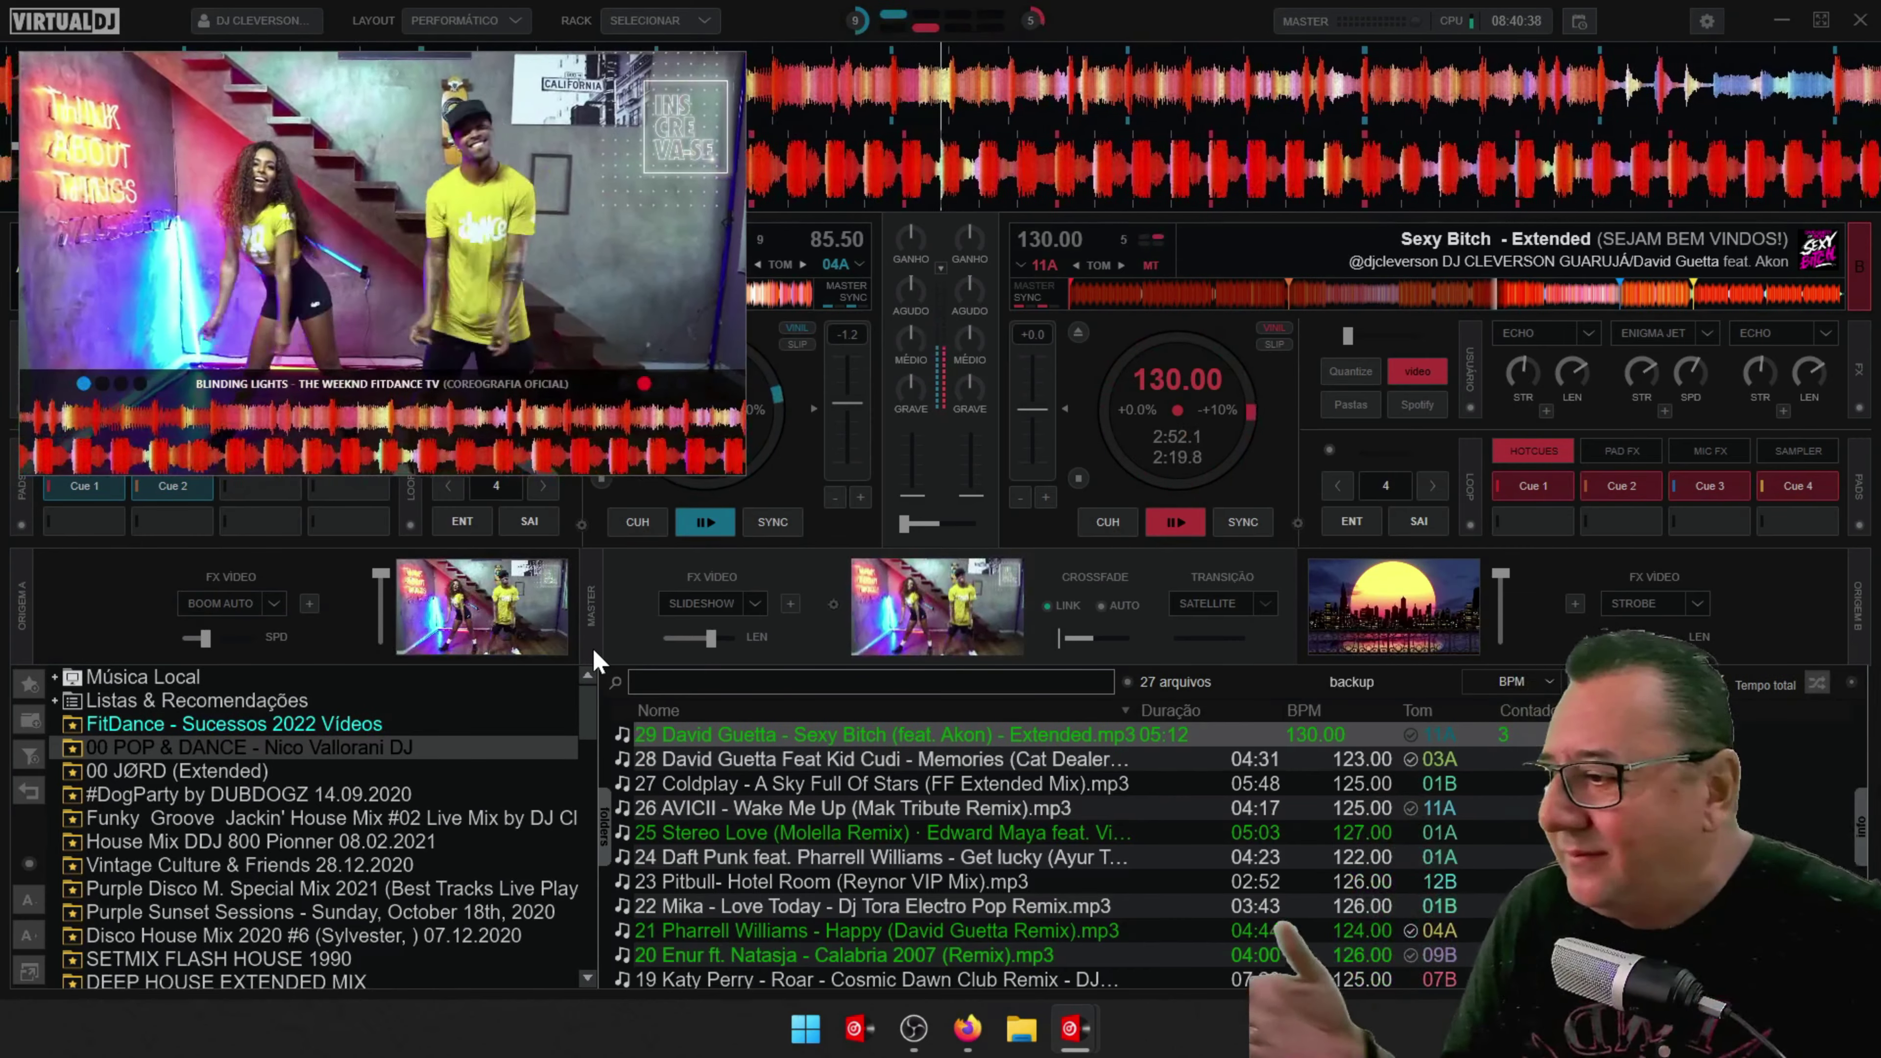
left_click(223, 604)
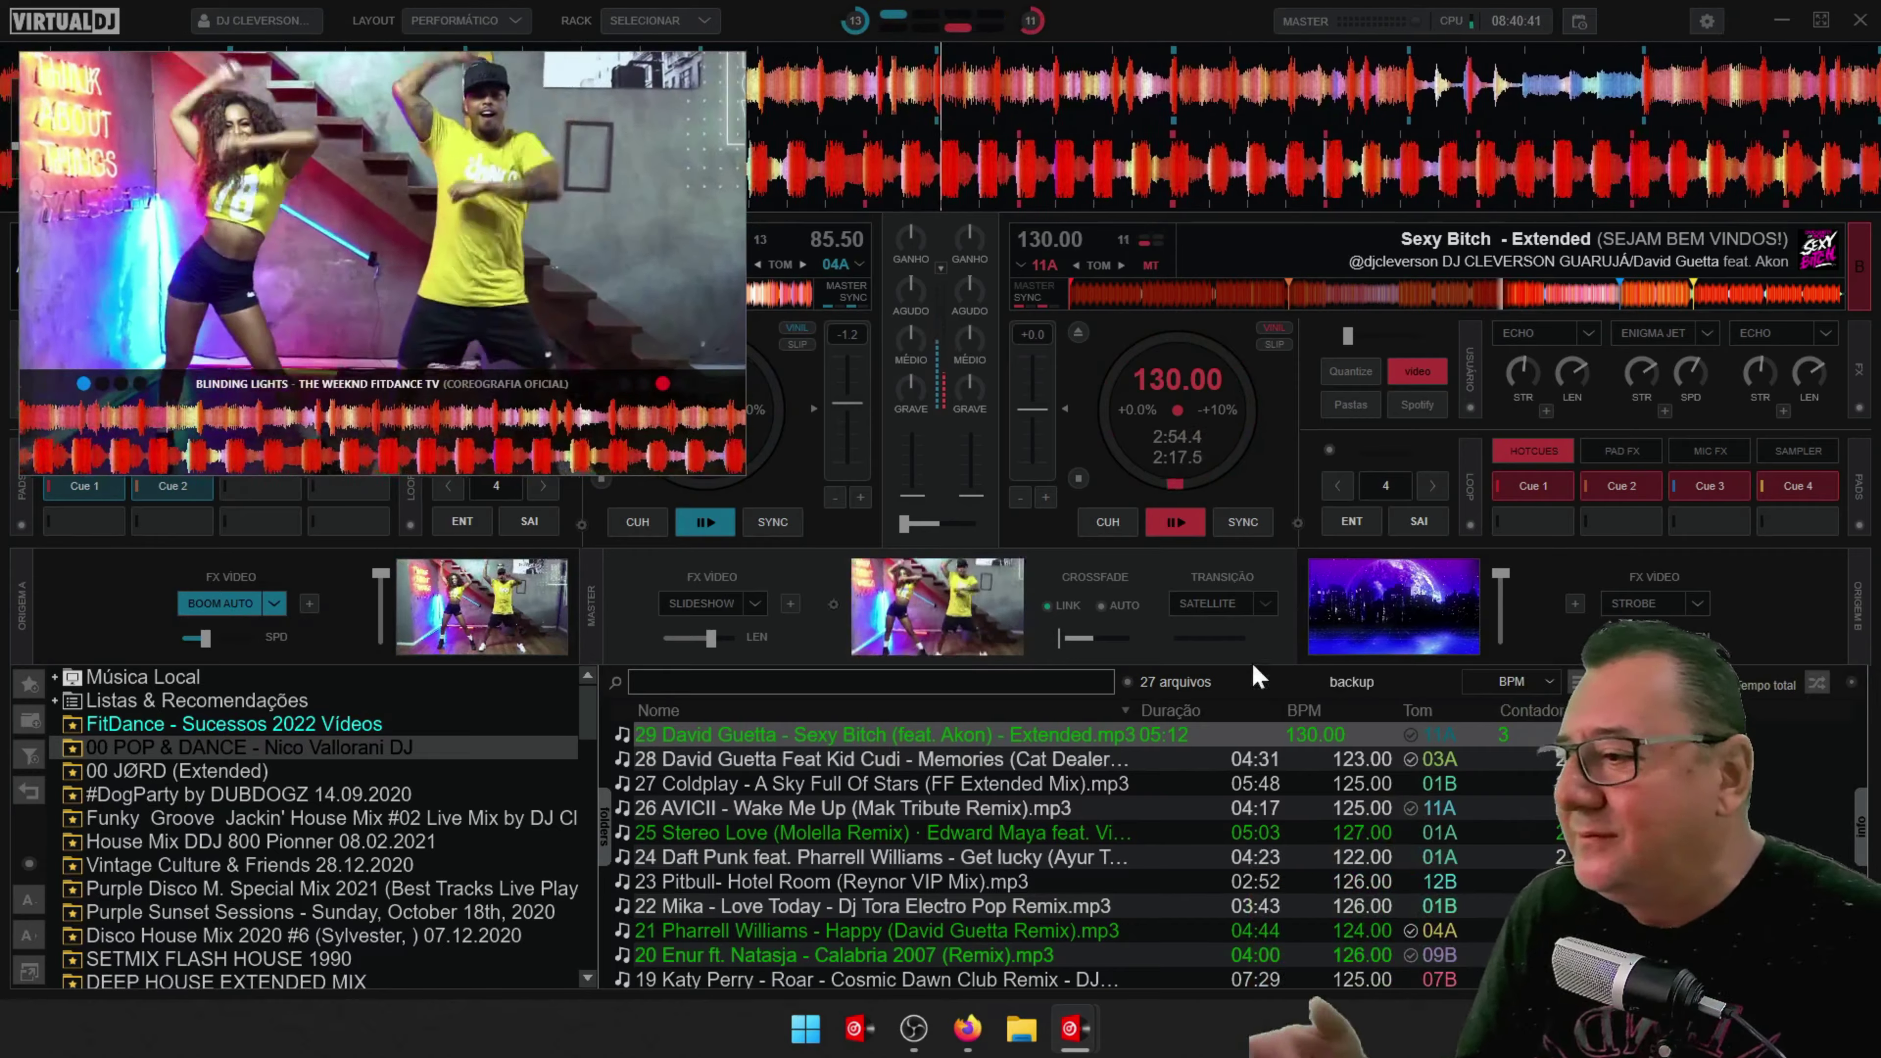